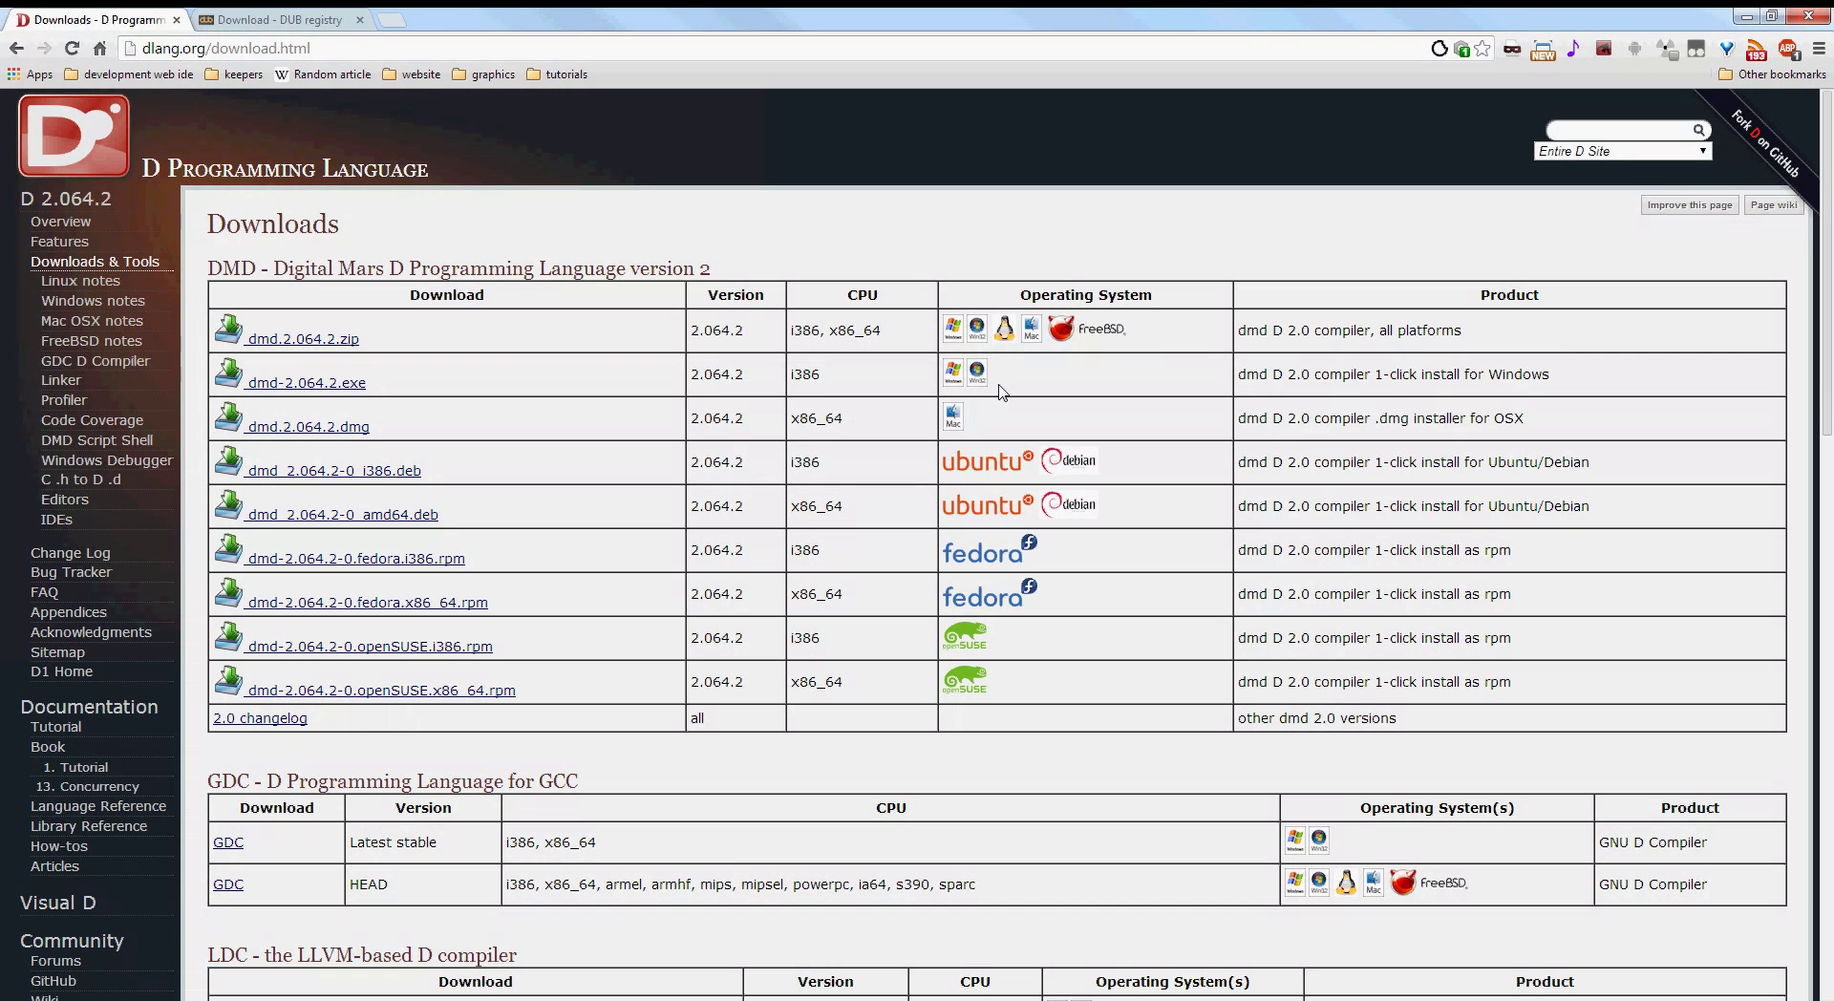
Review the D downloads page, covering the DMD, GDC and LDC compilers, IDE support, DMC and documentation sections
scroll(1000, 391, "down", 3)
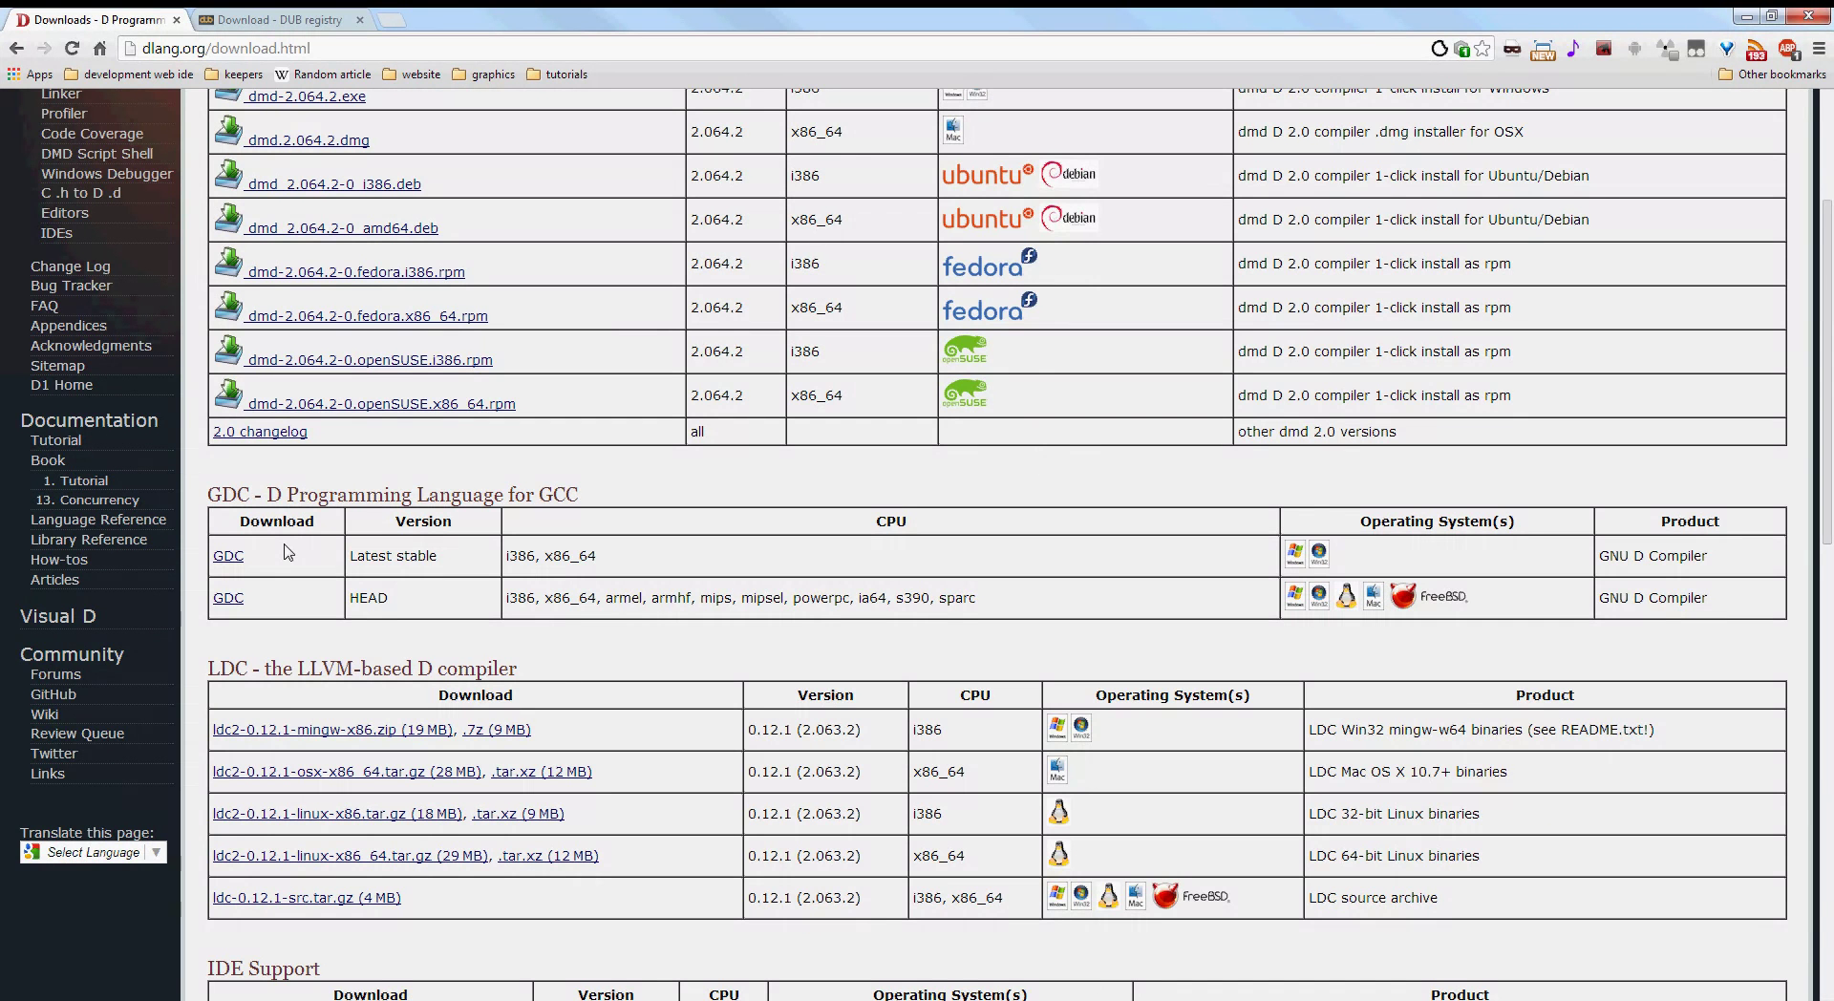
scroll(290, 552, "down", 2)
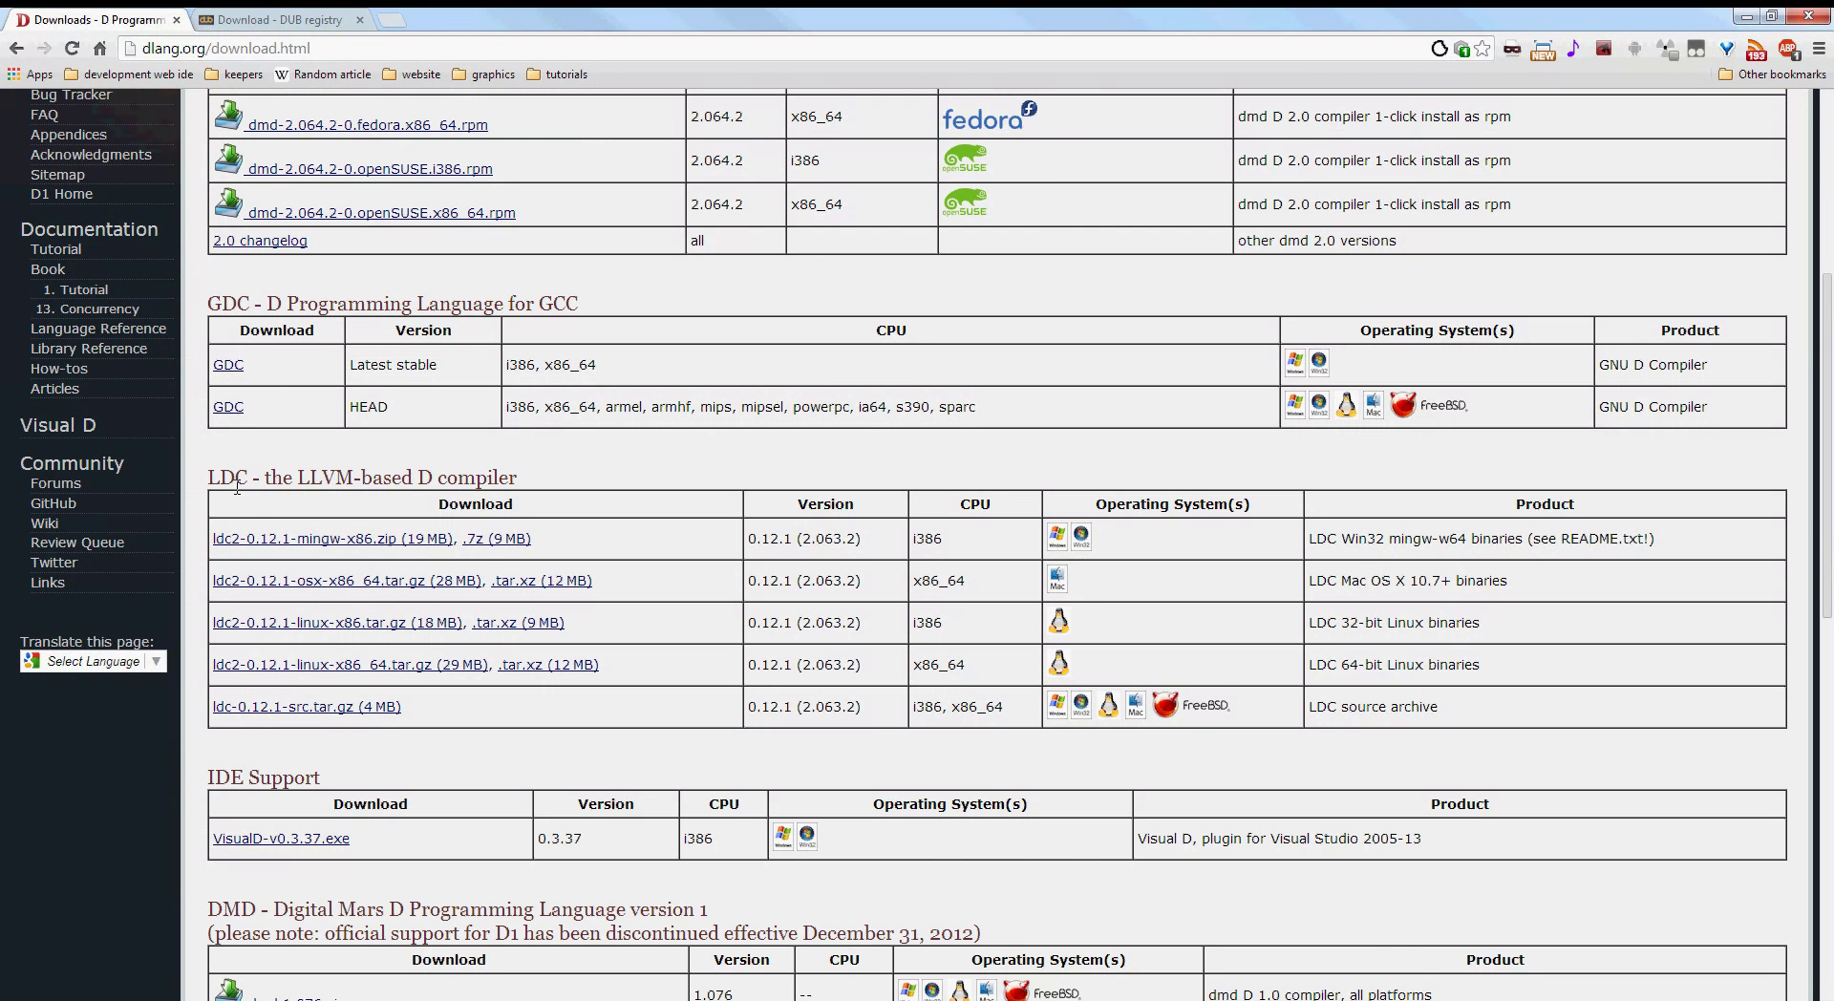
scroll(244, 504, "down", 3)
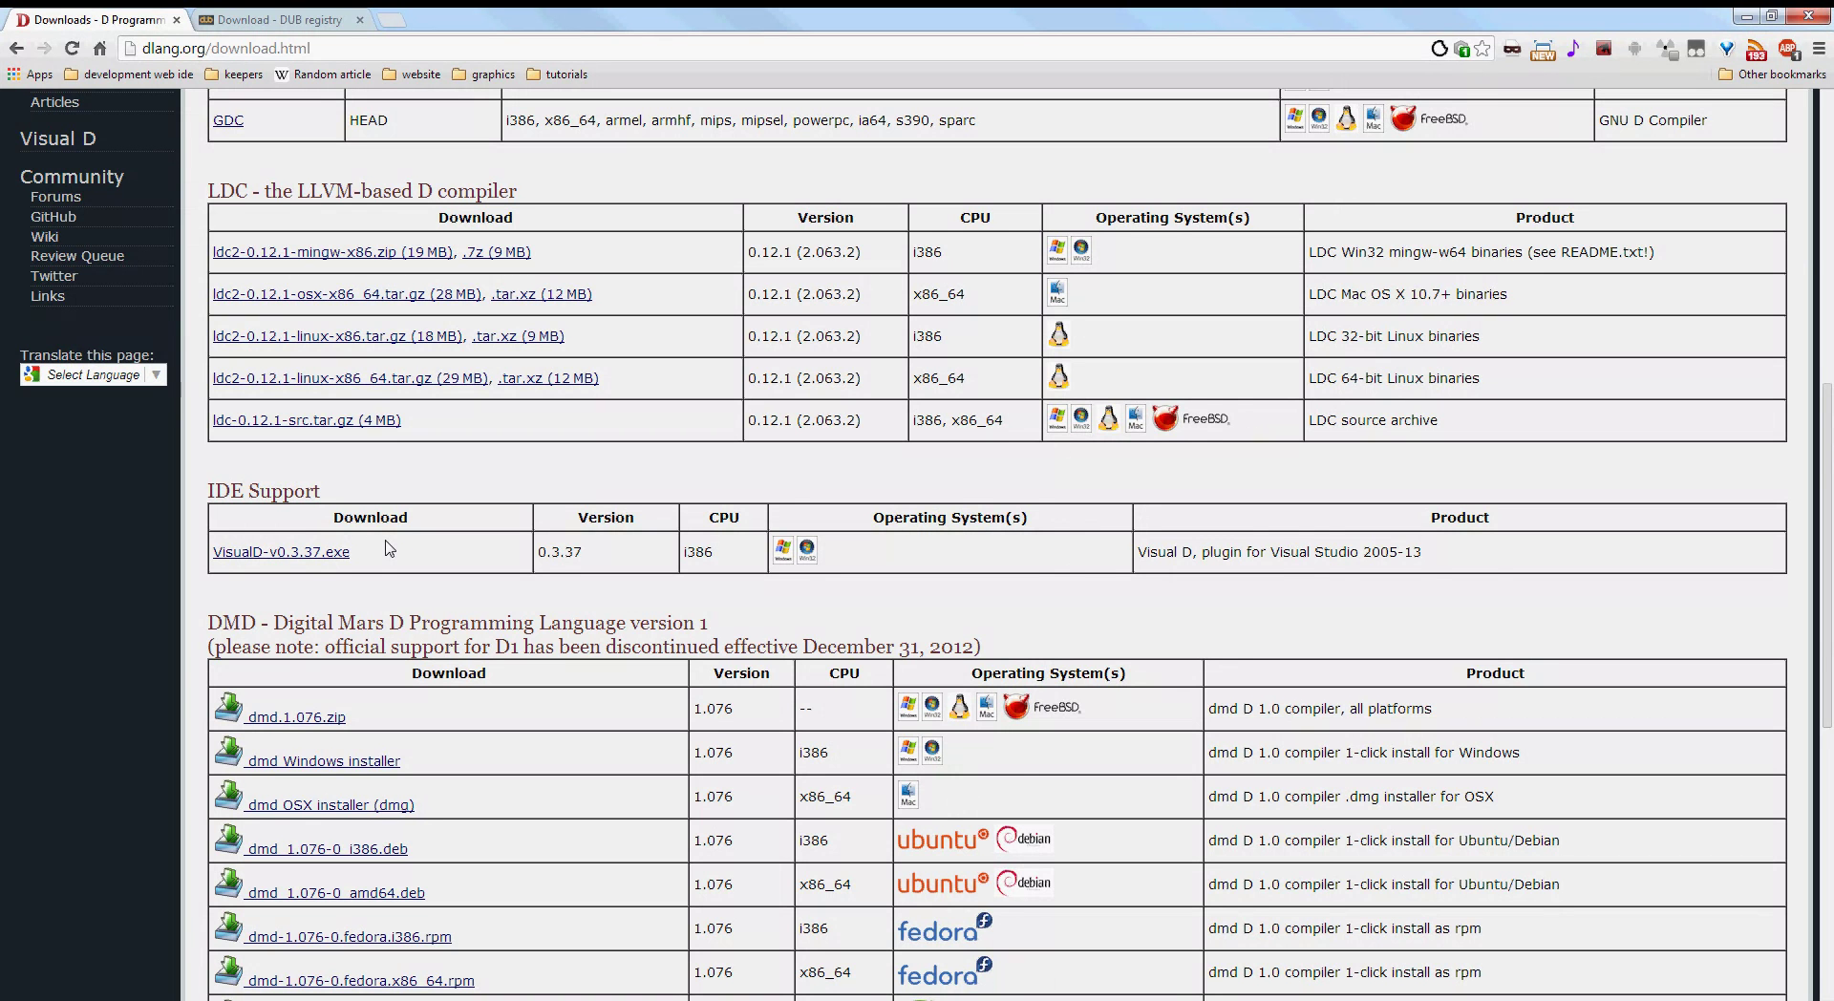
scroll(389, 549, "down", 5)
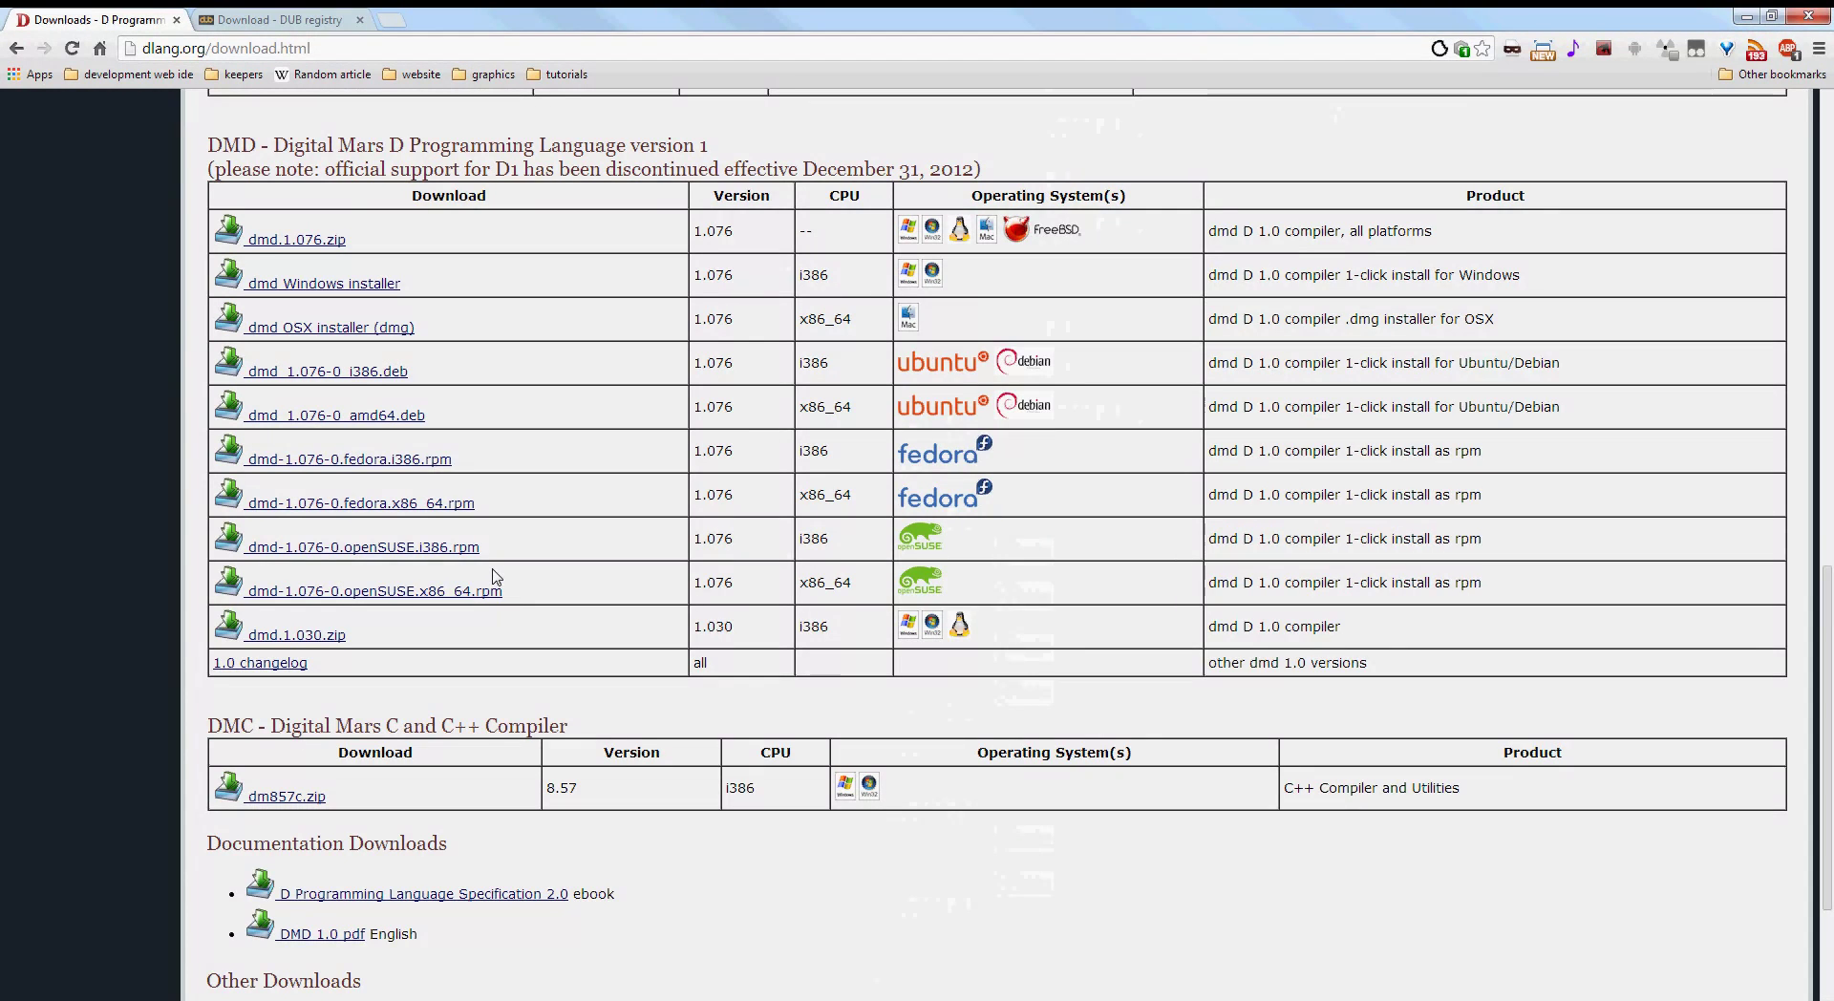
scroll(496, 584, "down", 2)
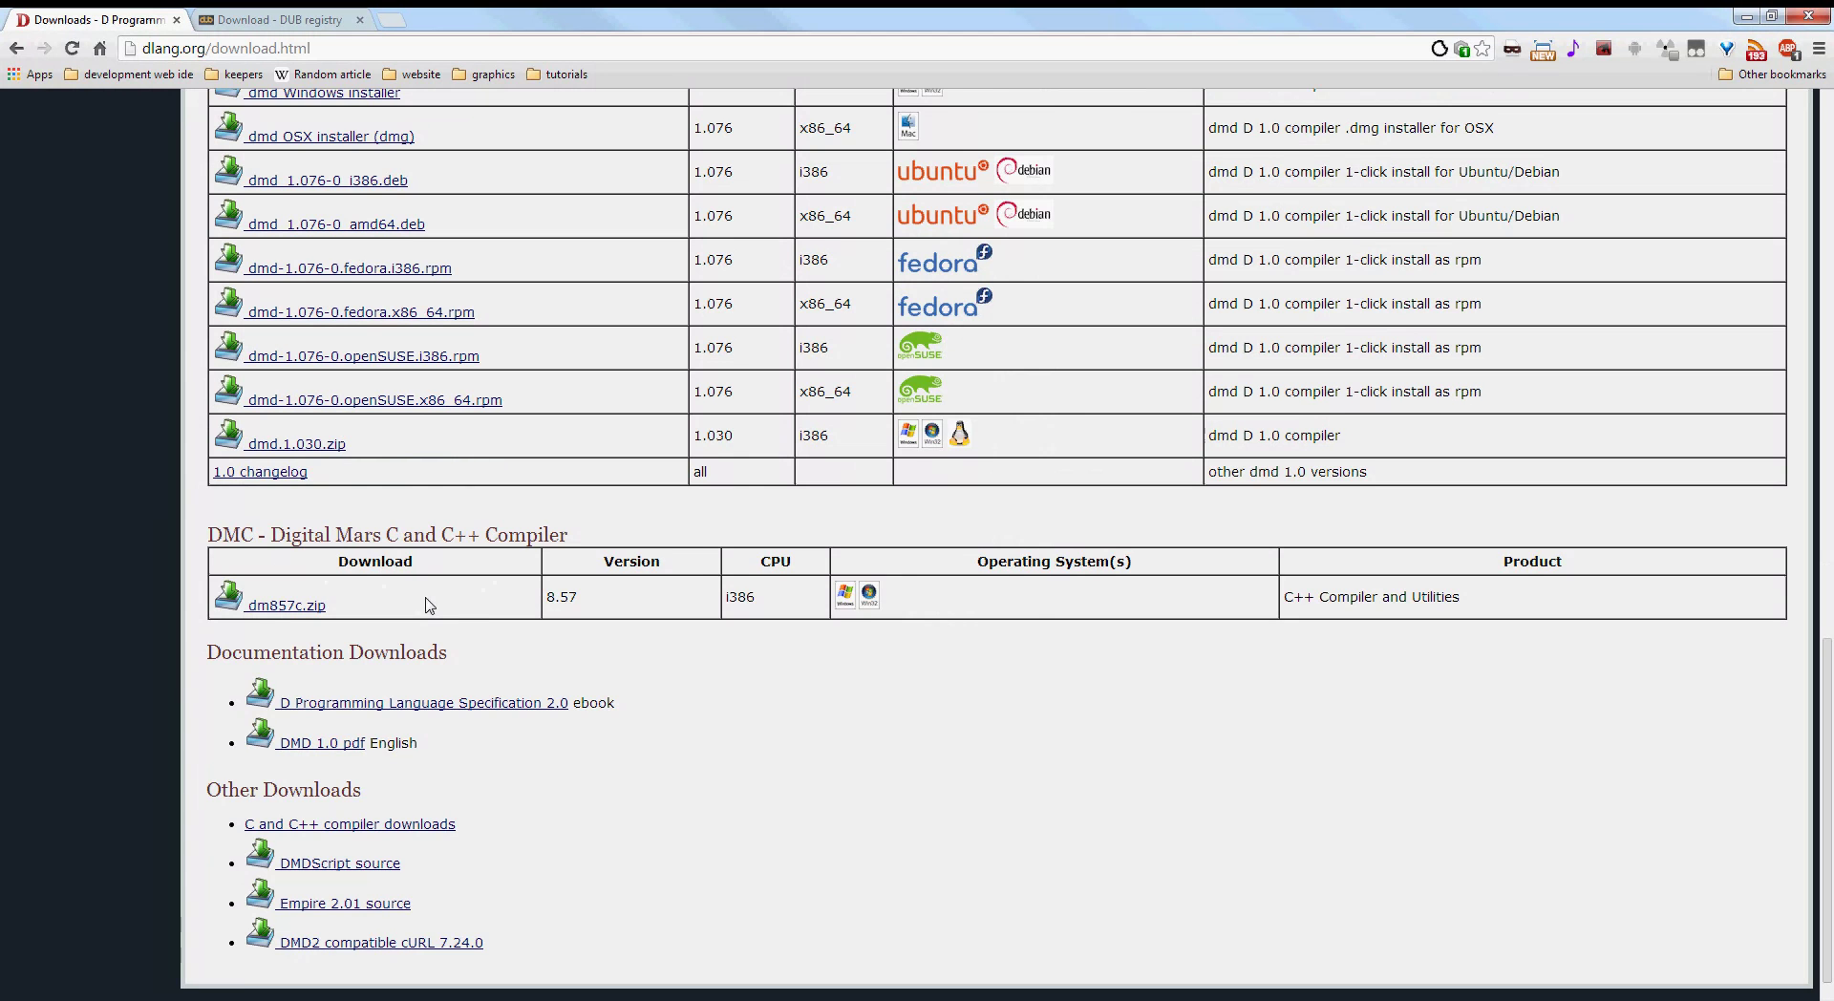
scroll(425, 604, "up", 1)
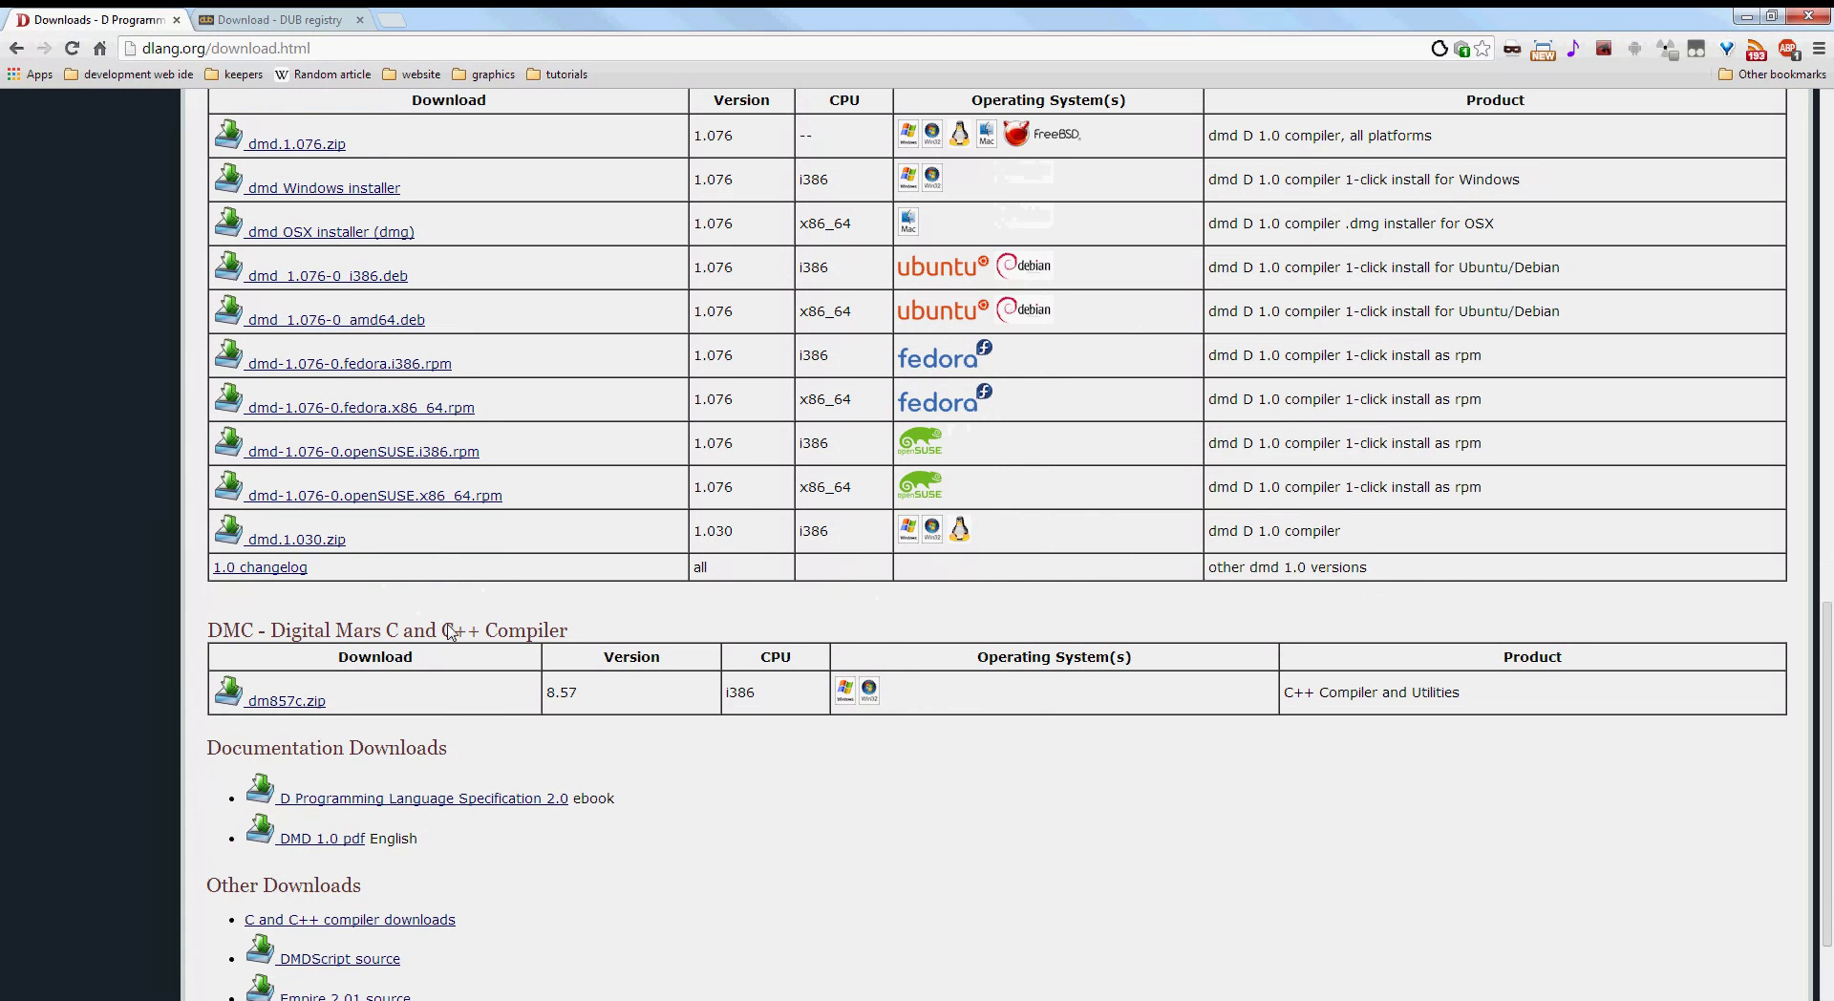
scroll(468, 681, "up", 8)
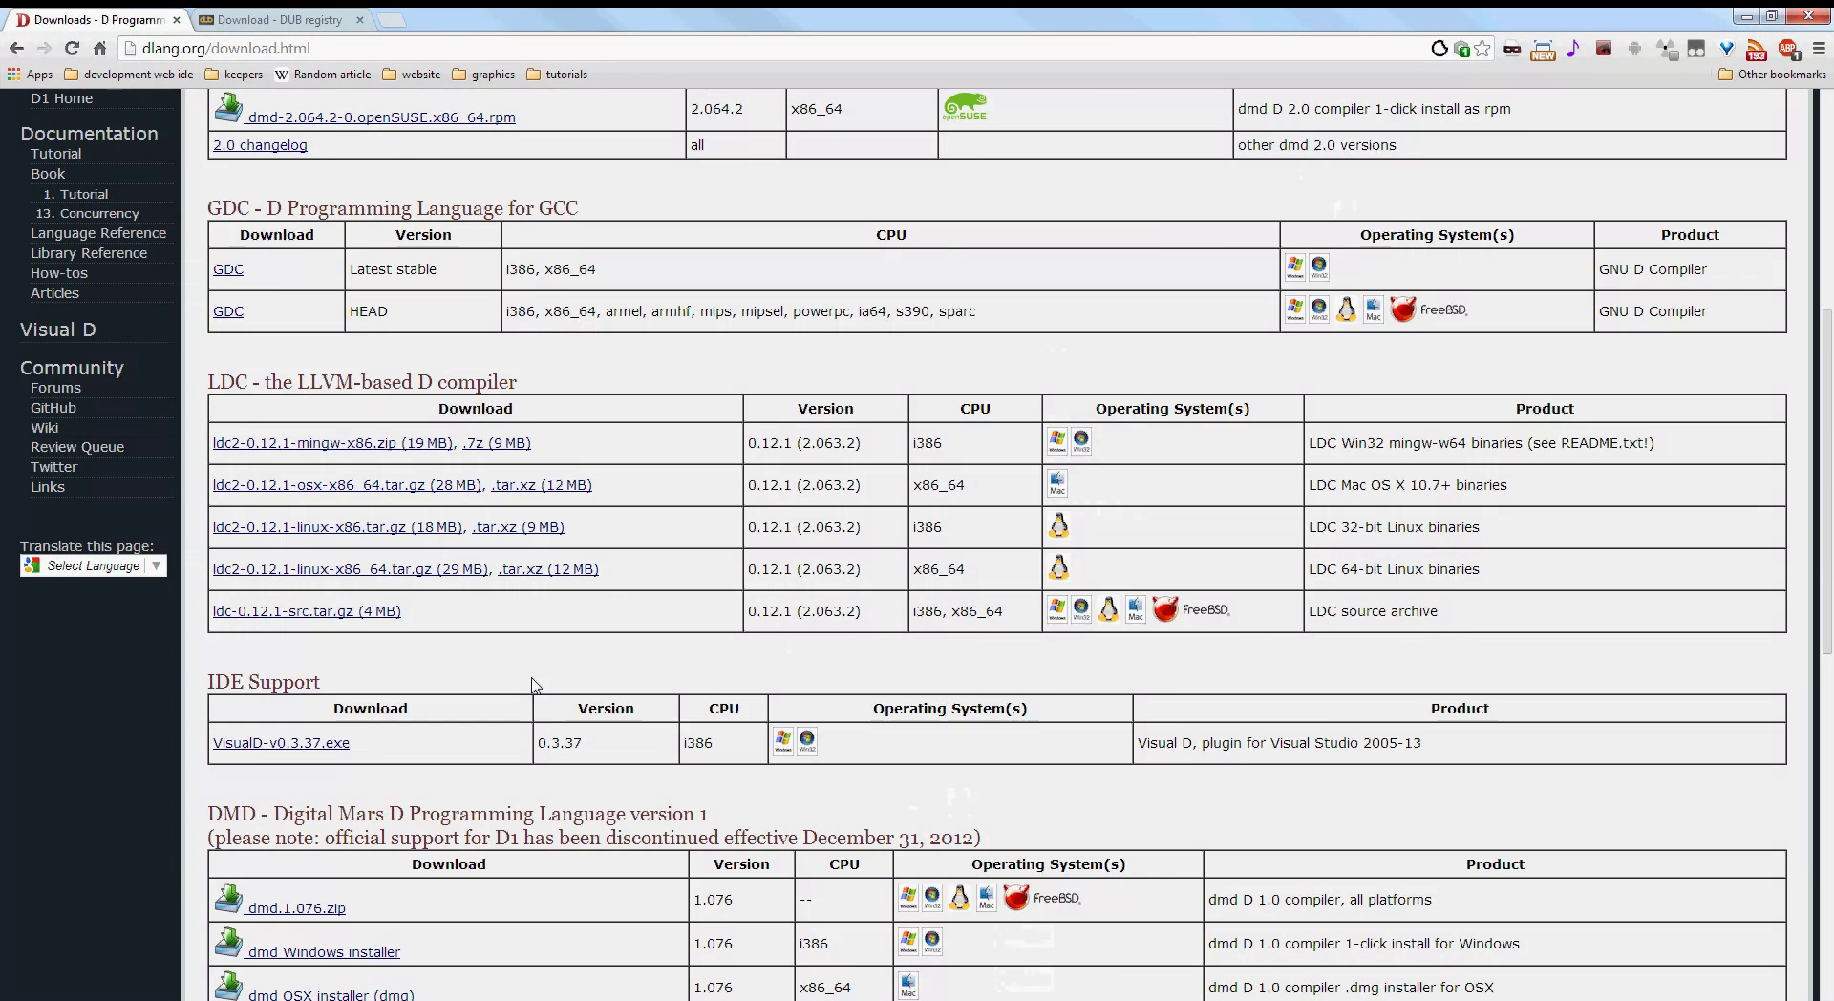
scroll(537, 684, "up", 2)
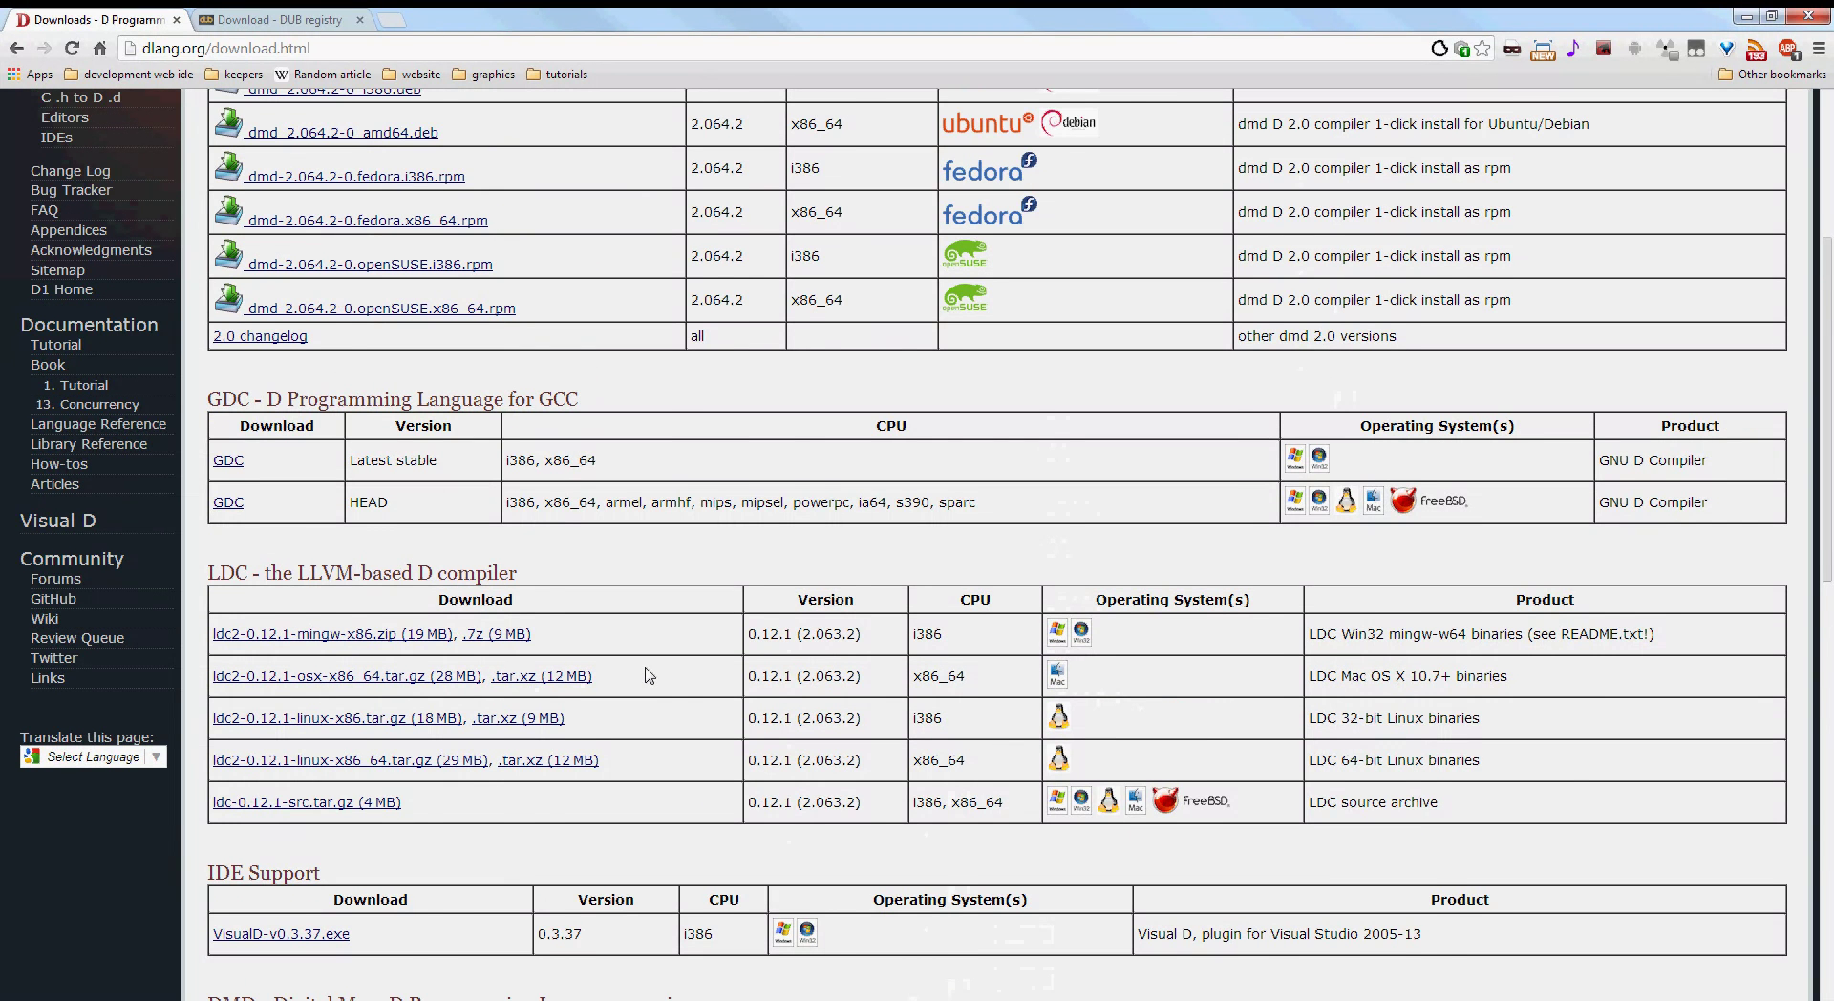
scroll(649, 675, "up", 4)
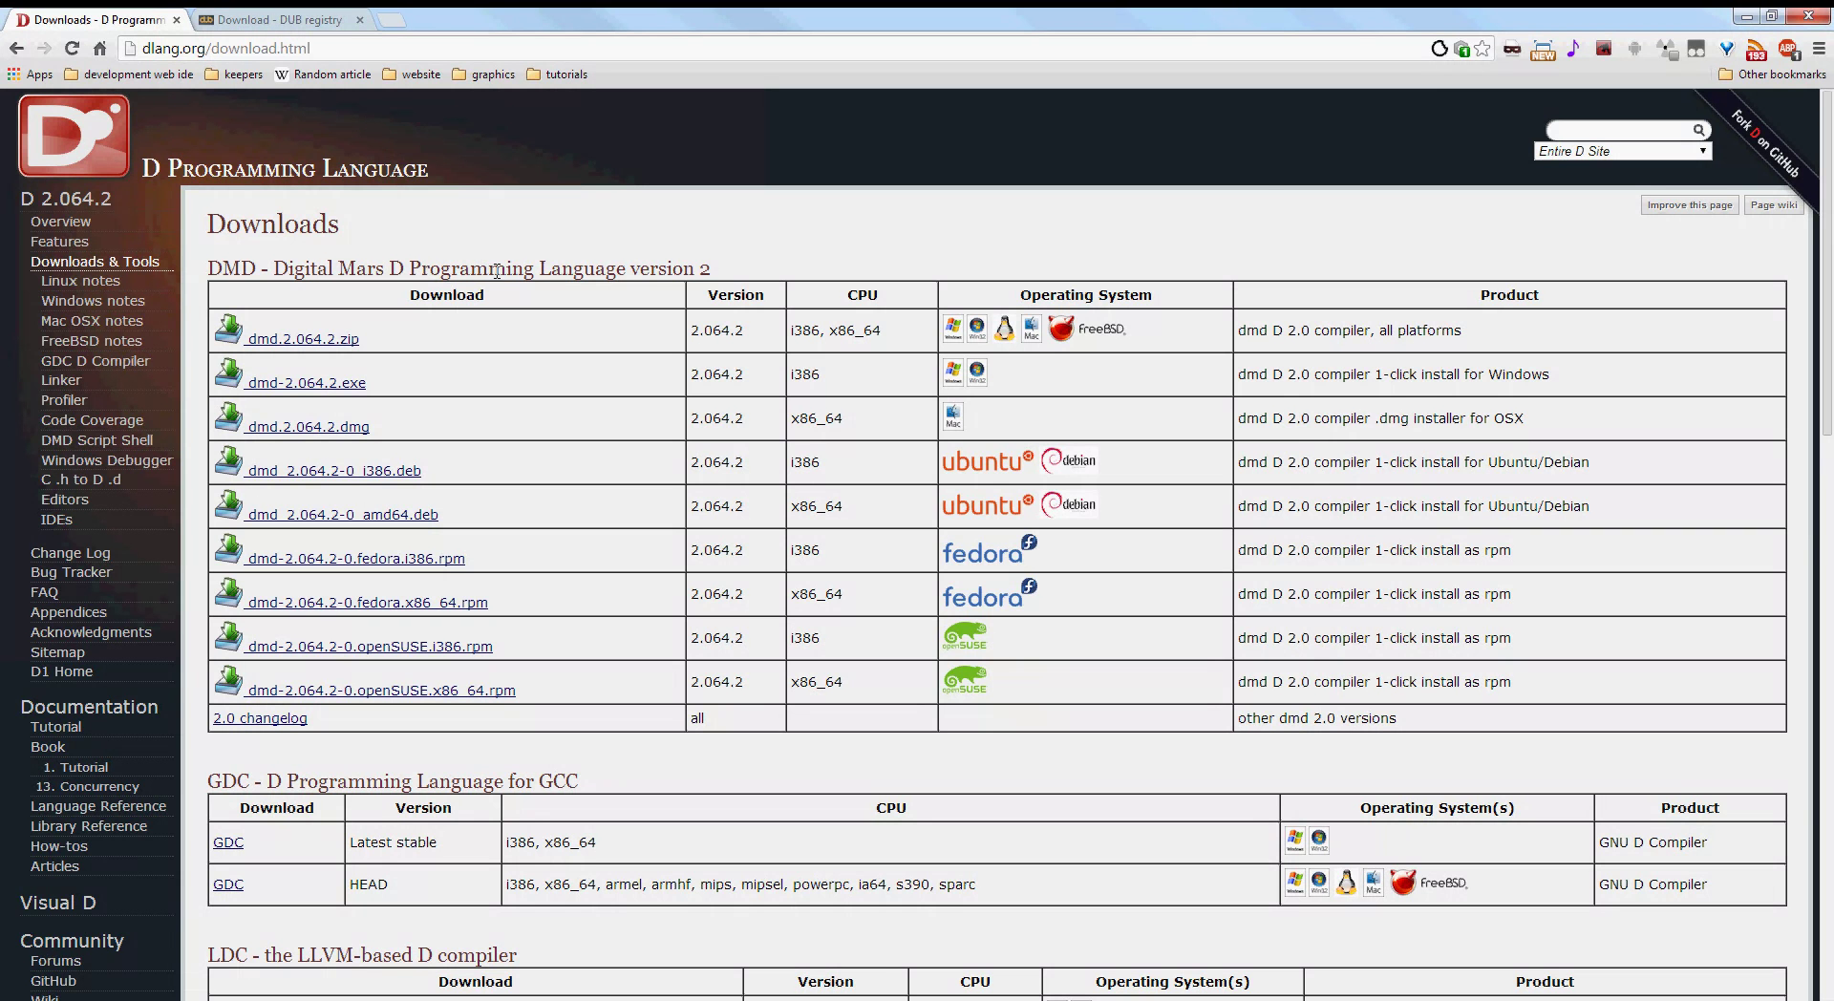
Switch to the file explorer and inspect the dmd2 folder inside dmd.2.064.2.zip, then return to recordDir
left_click_drag(0, 77, 767, 157)
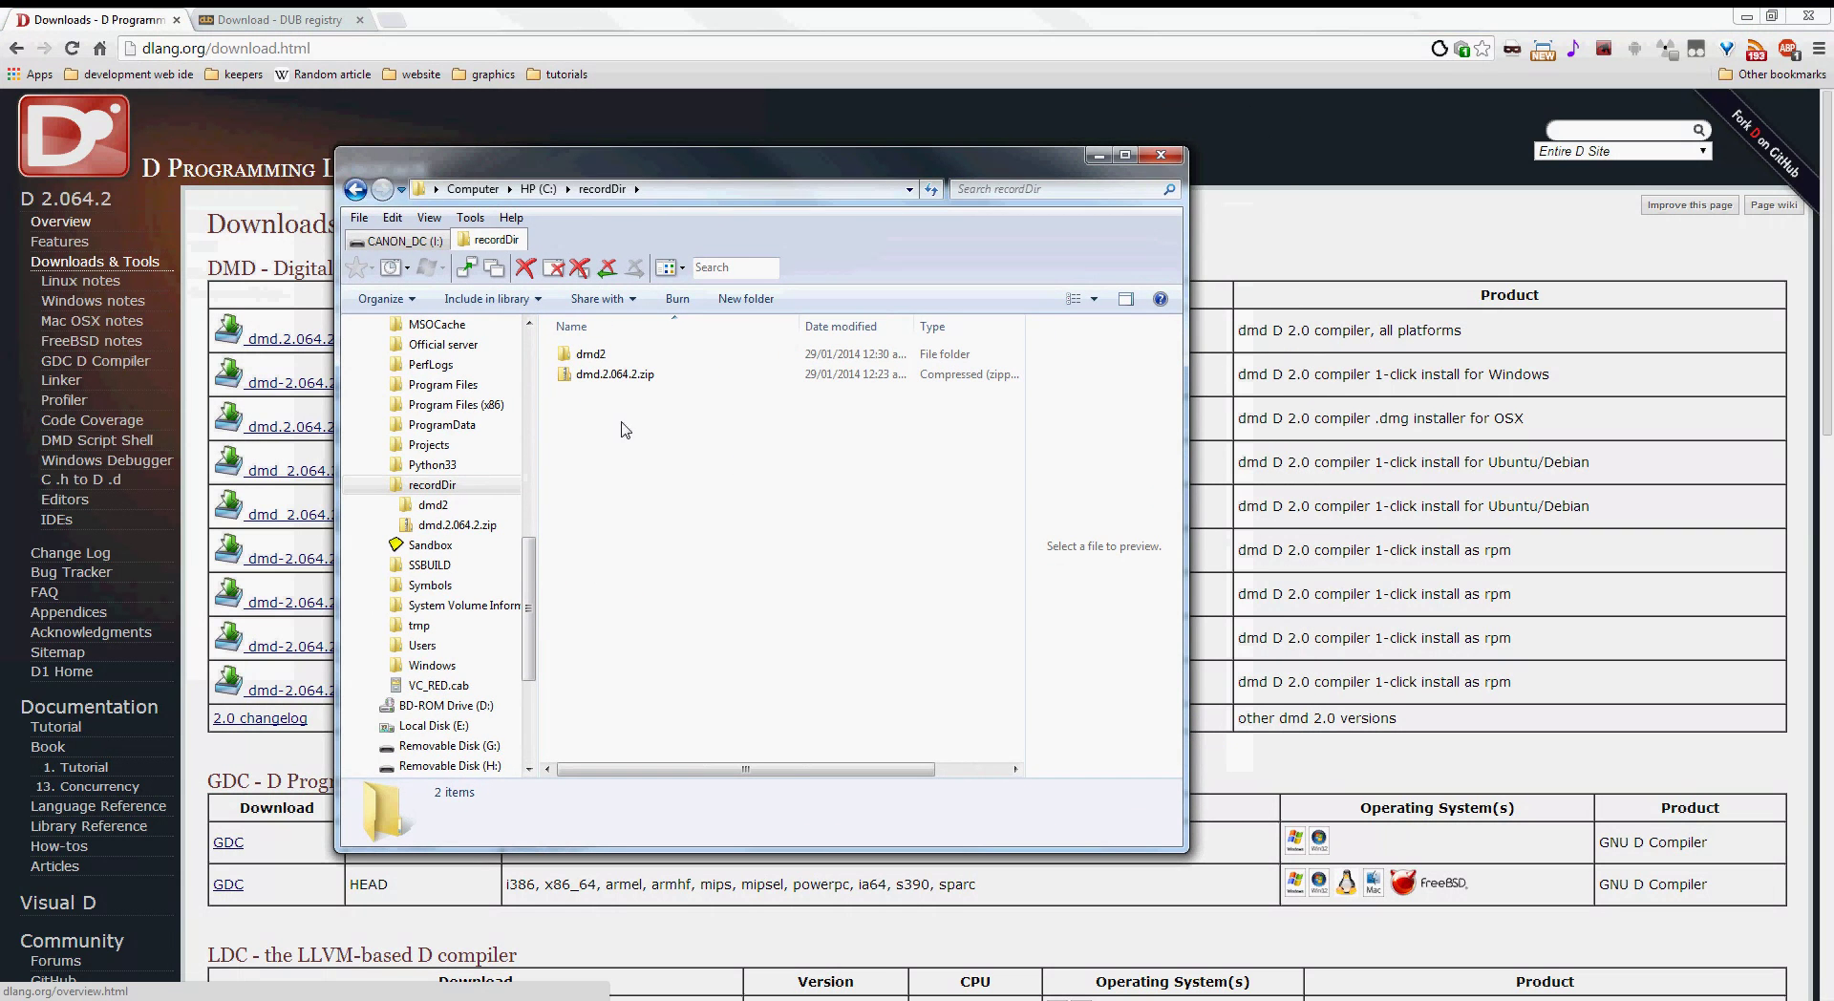
double_click(617, 375)
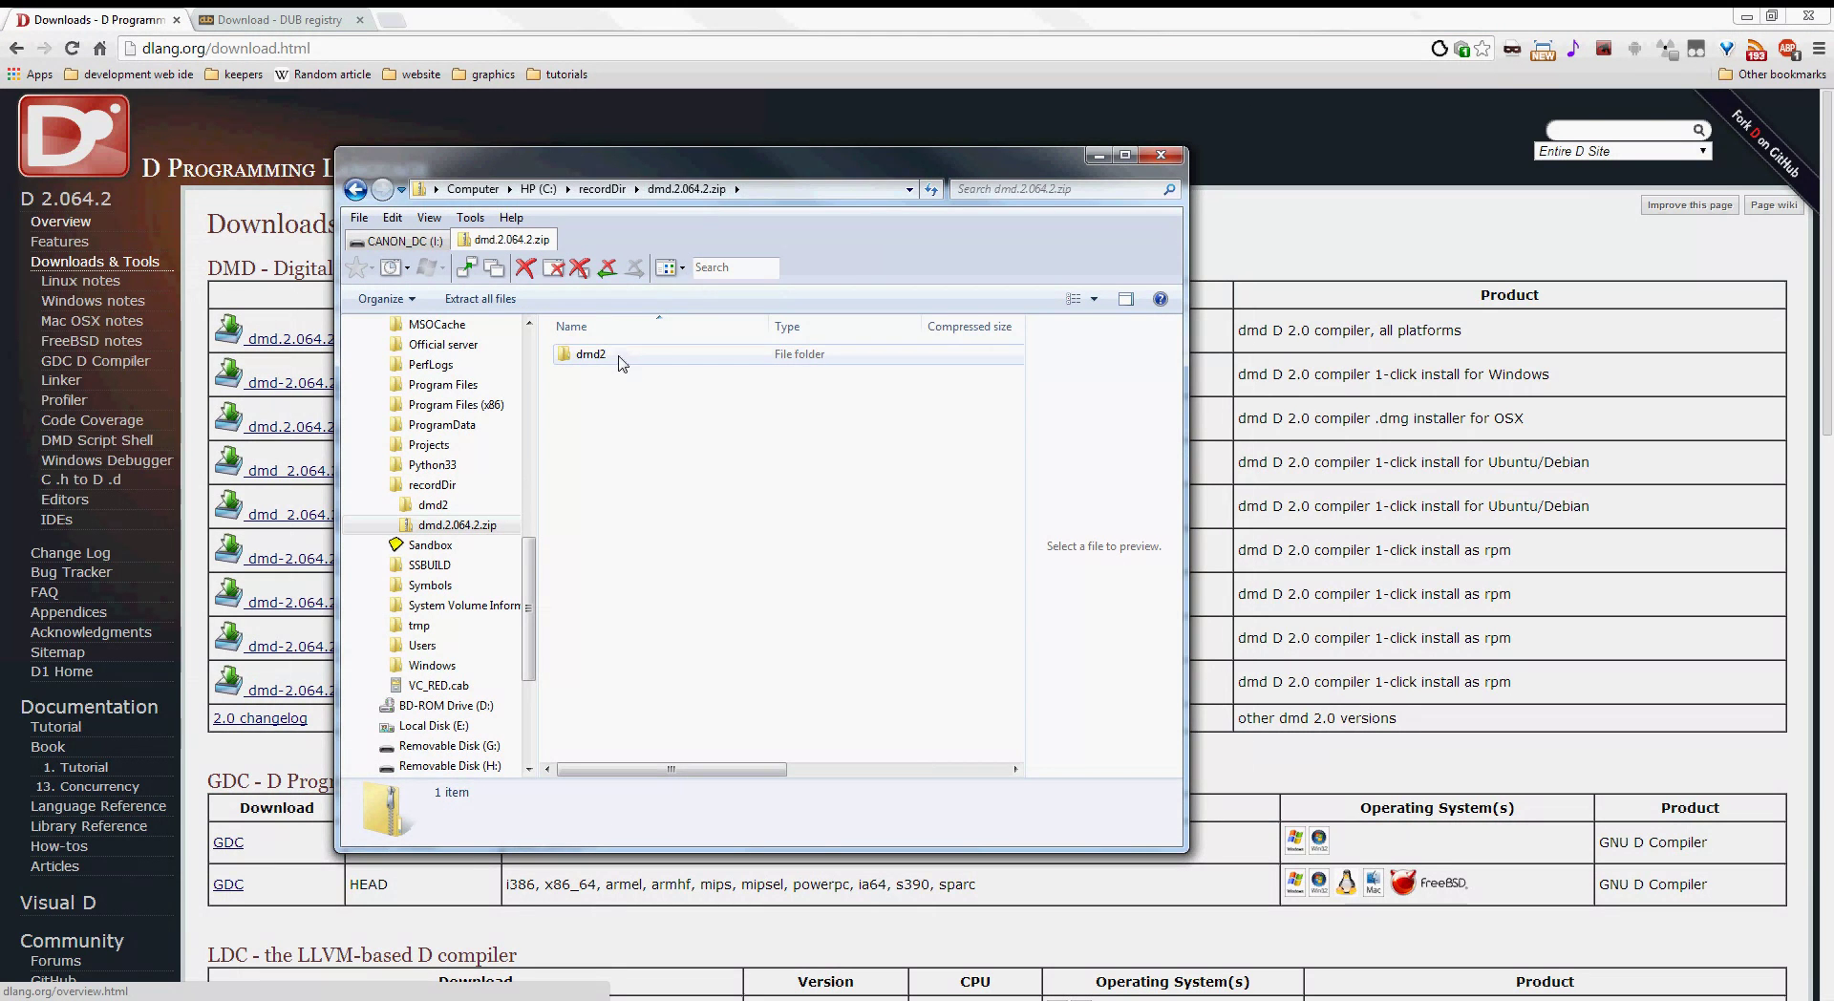
double_click(621, 361)
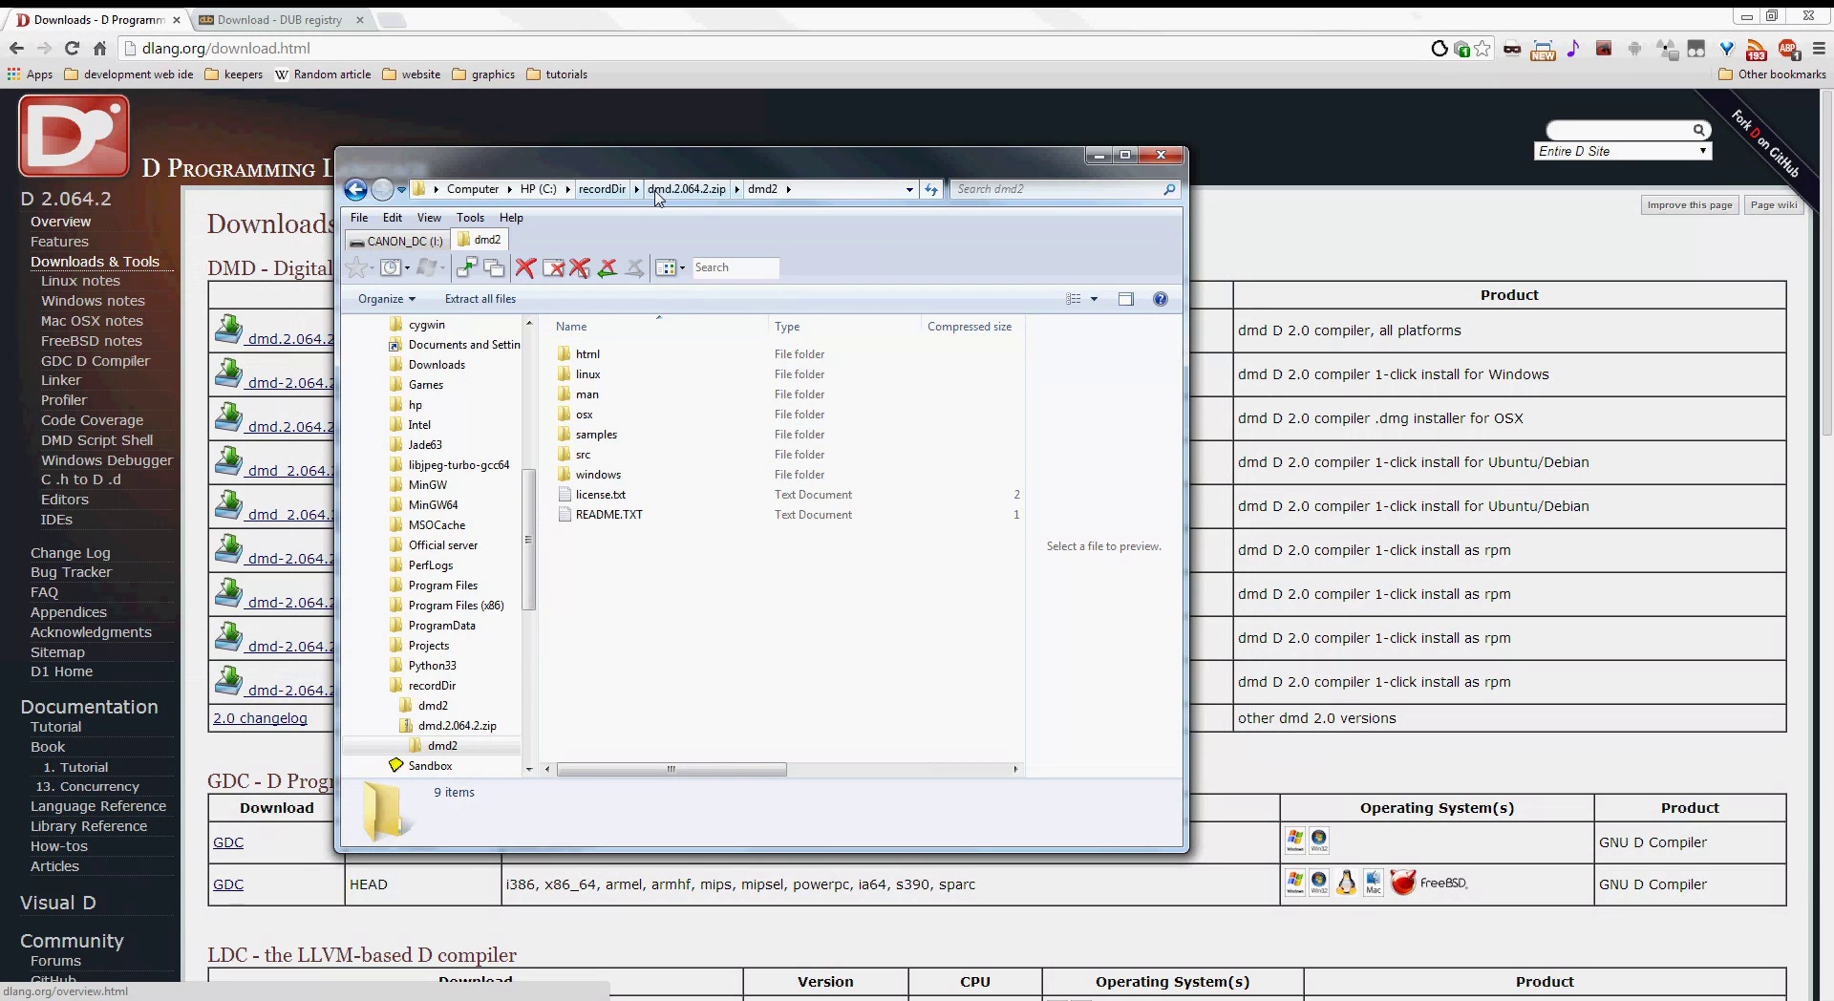
left_click(602, 188)
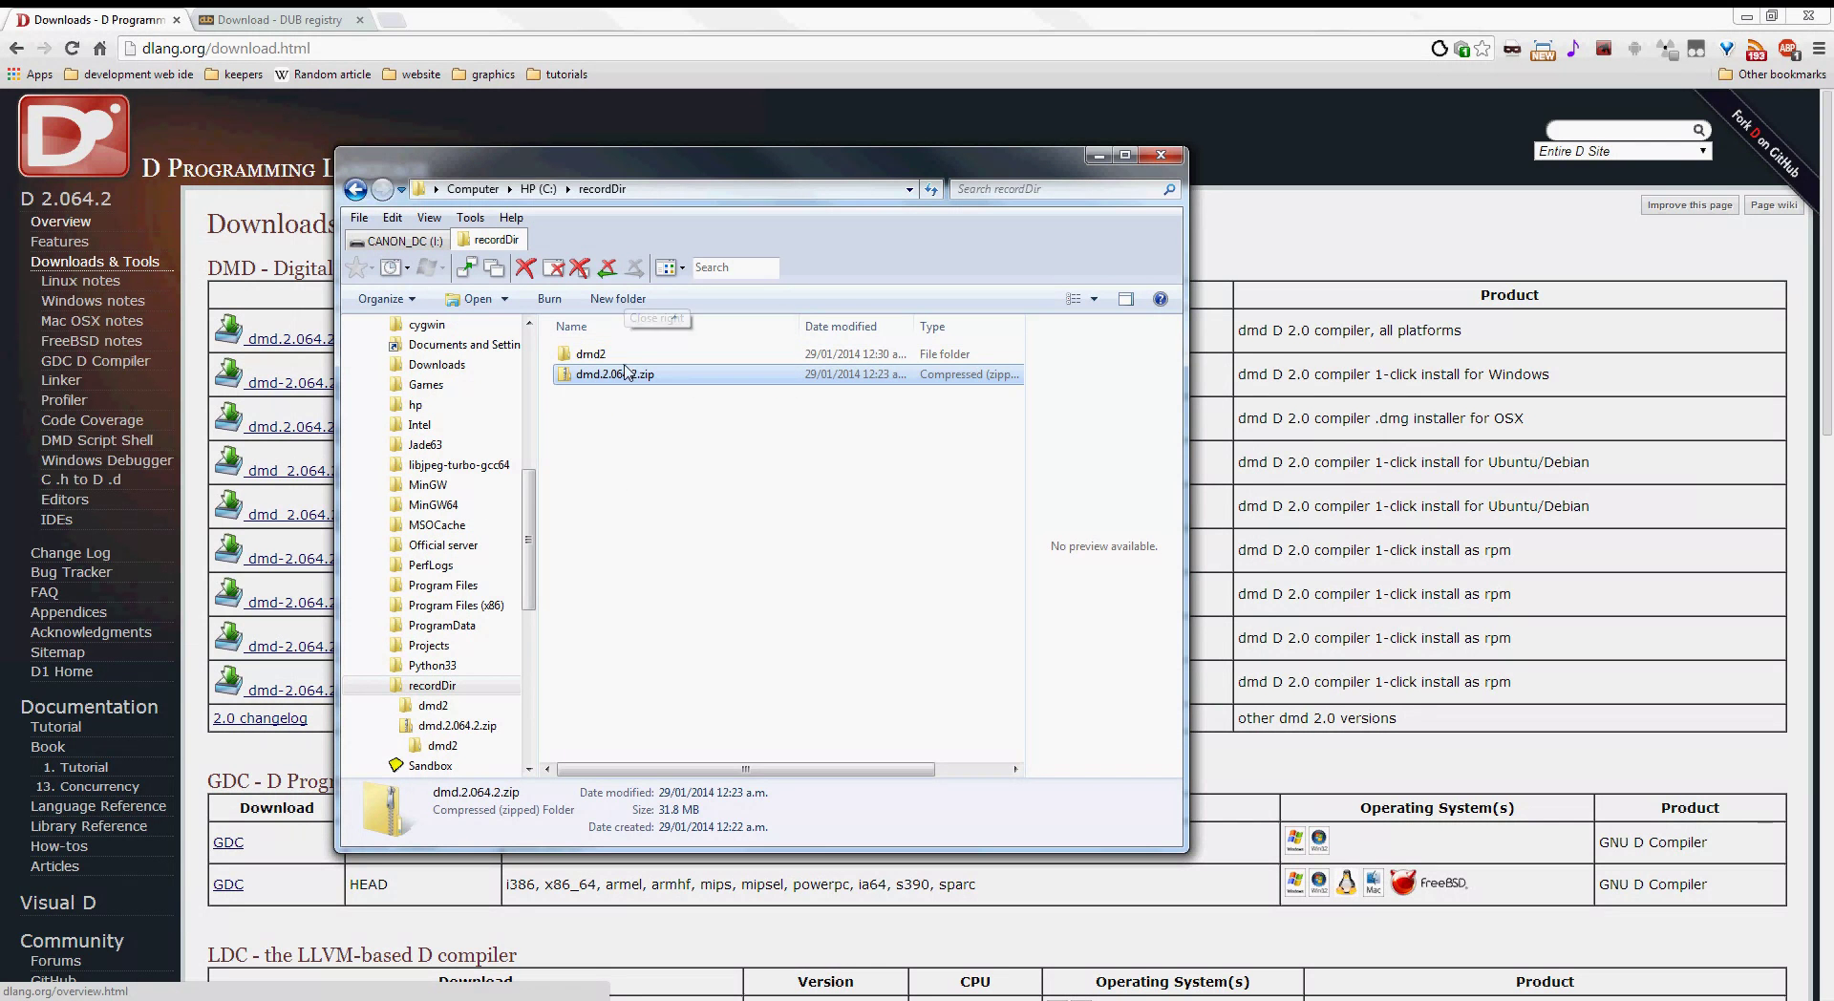
Look through the windows and linux subfolders of the extracted dmd2 folder
double_click(640, 355)
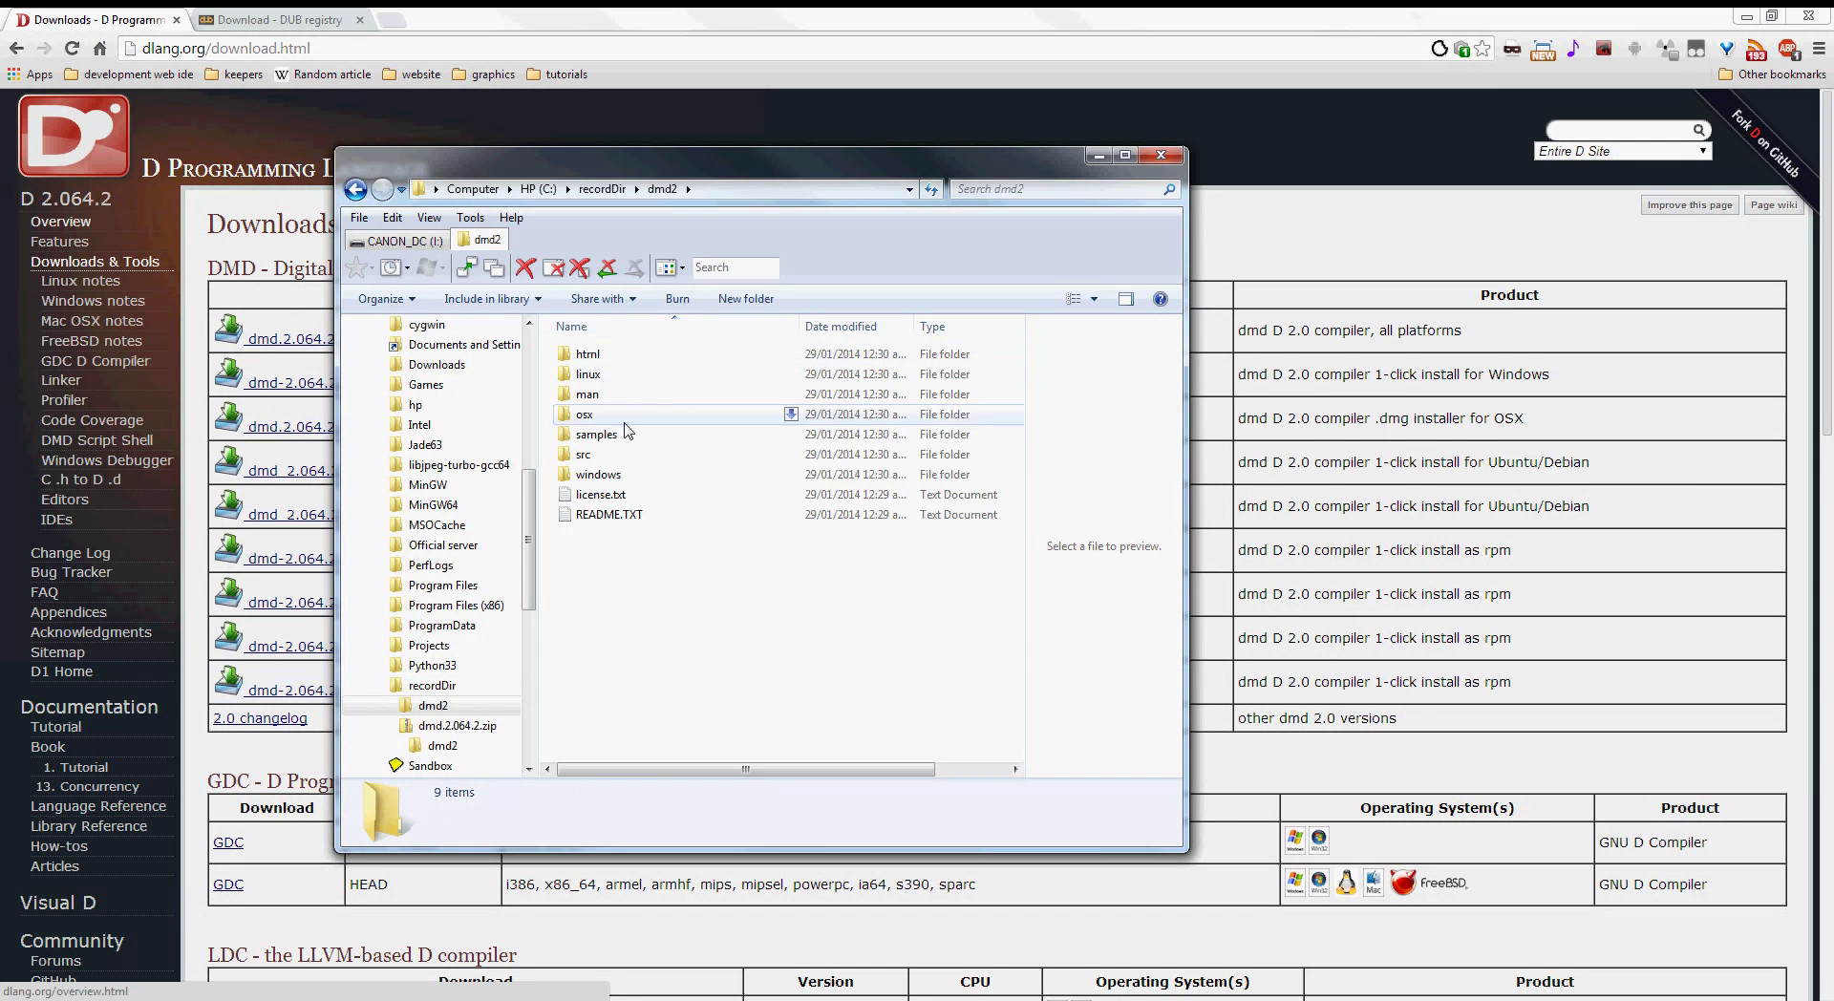
double_click(604, 475)
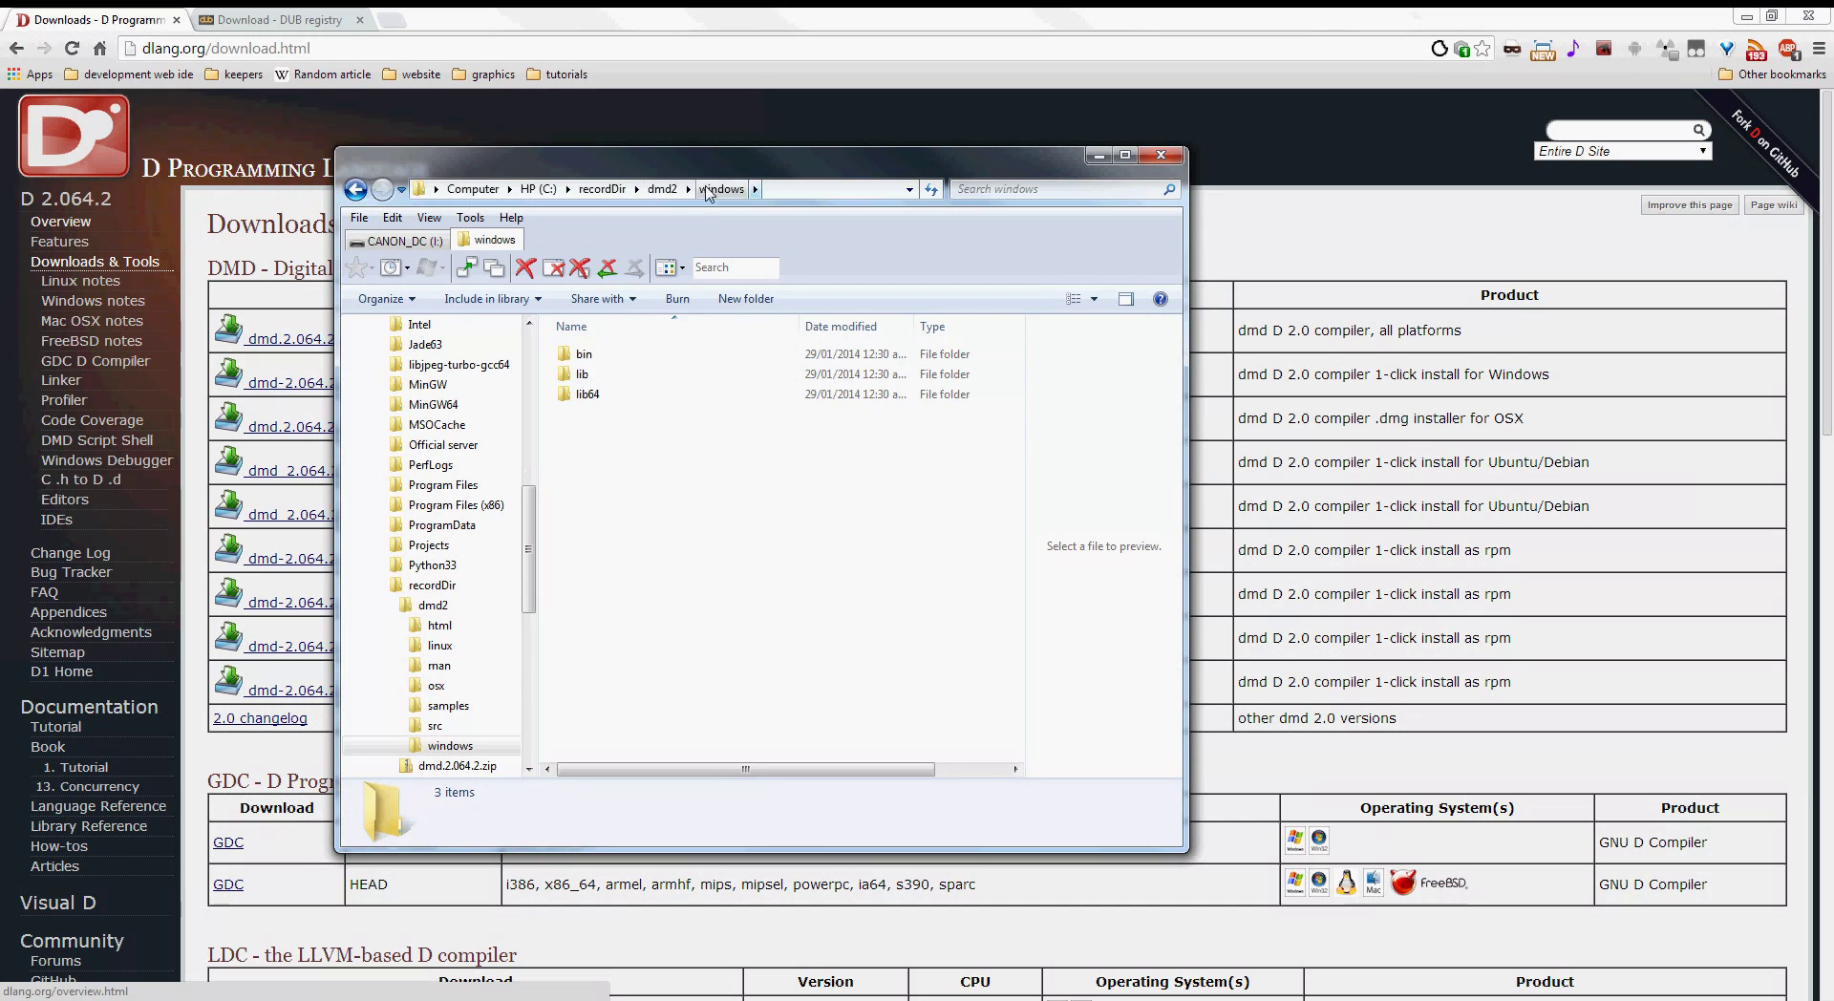
left_click(663, 188)
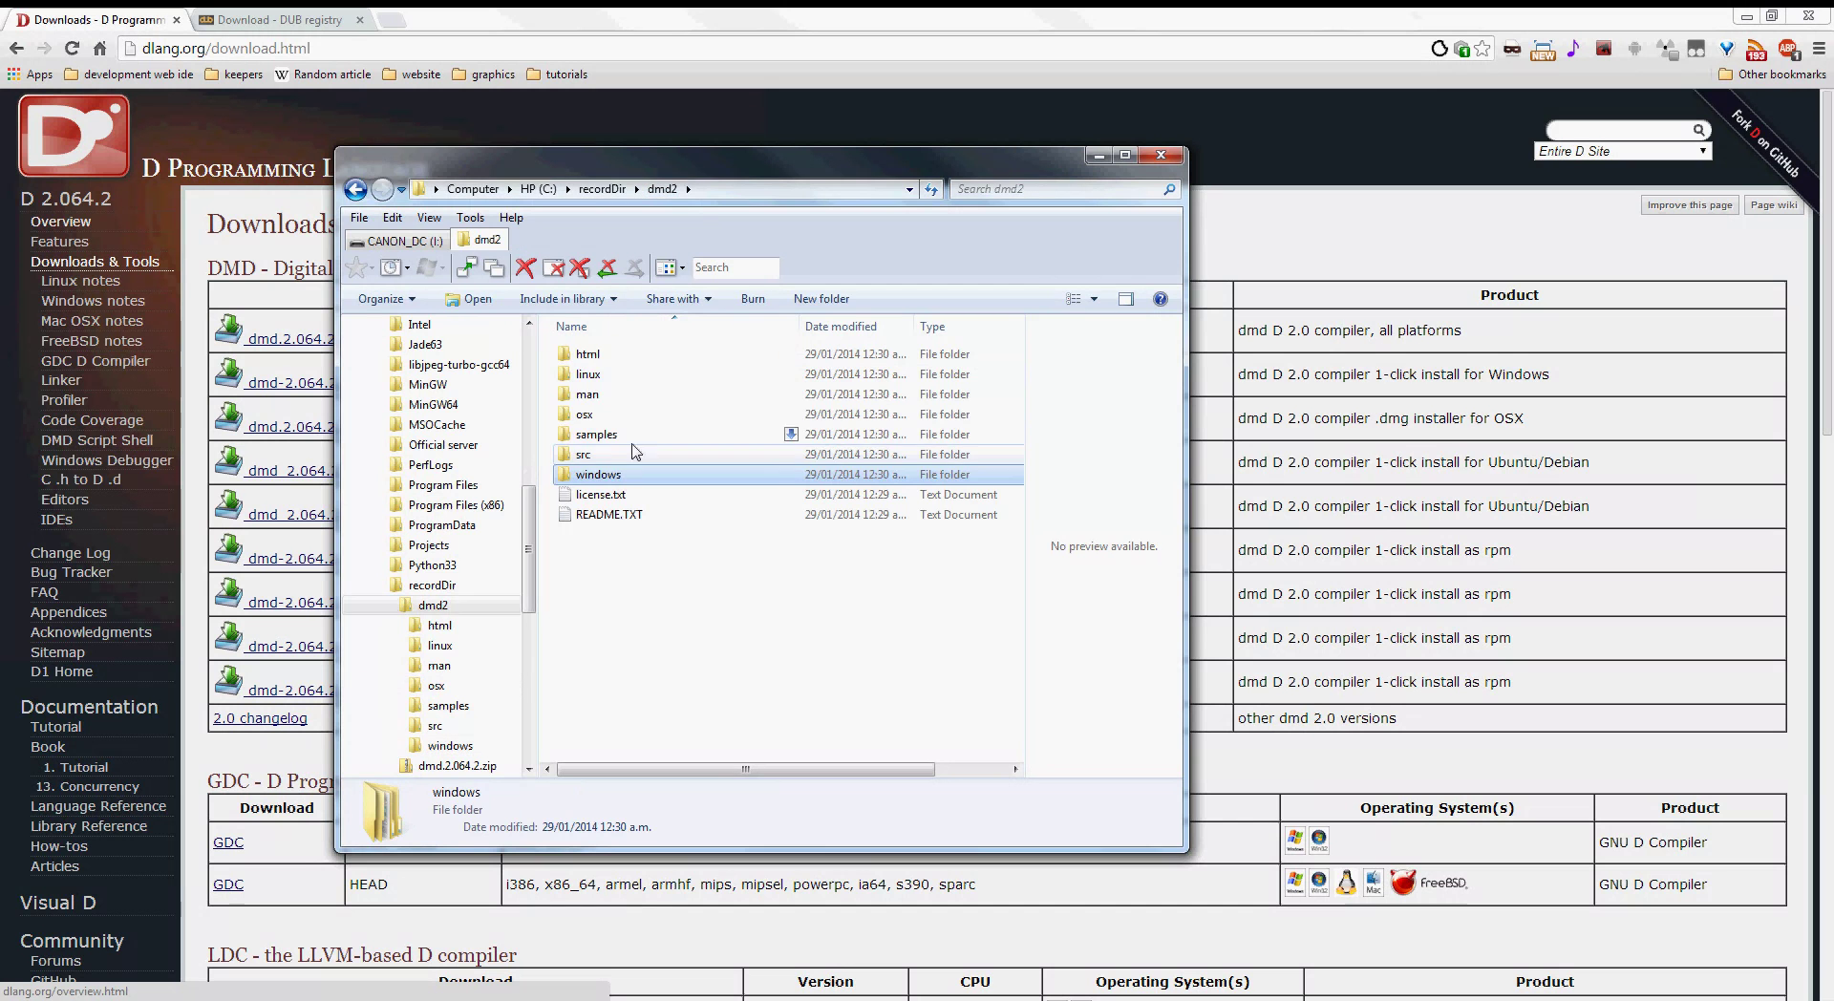
double_click(609, 376)
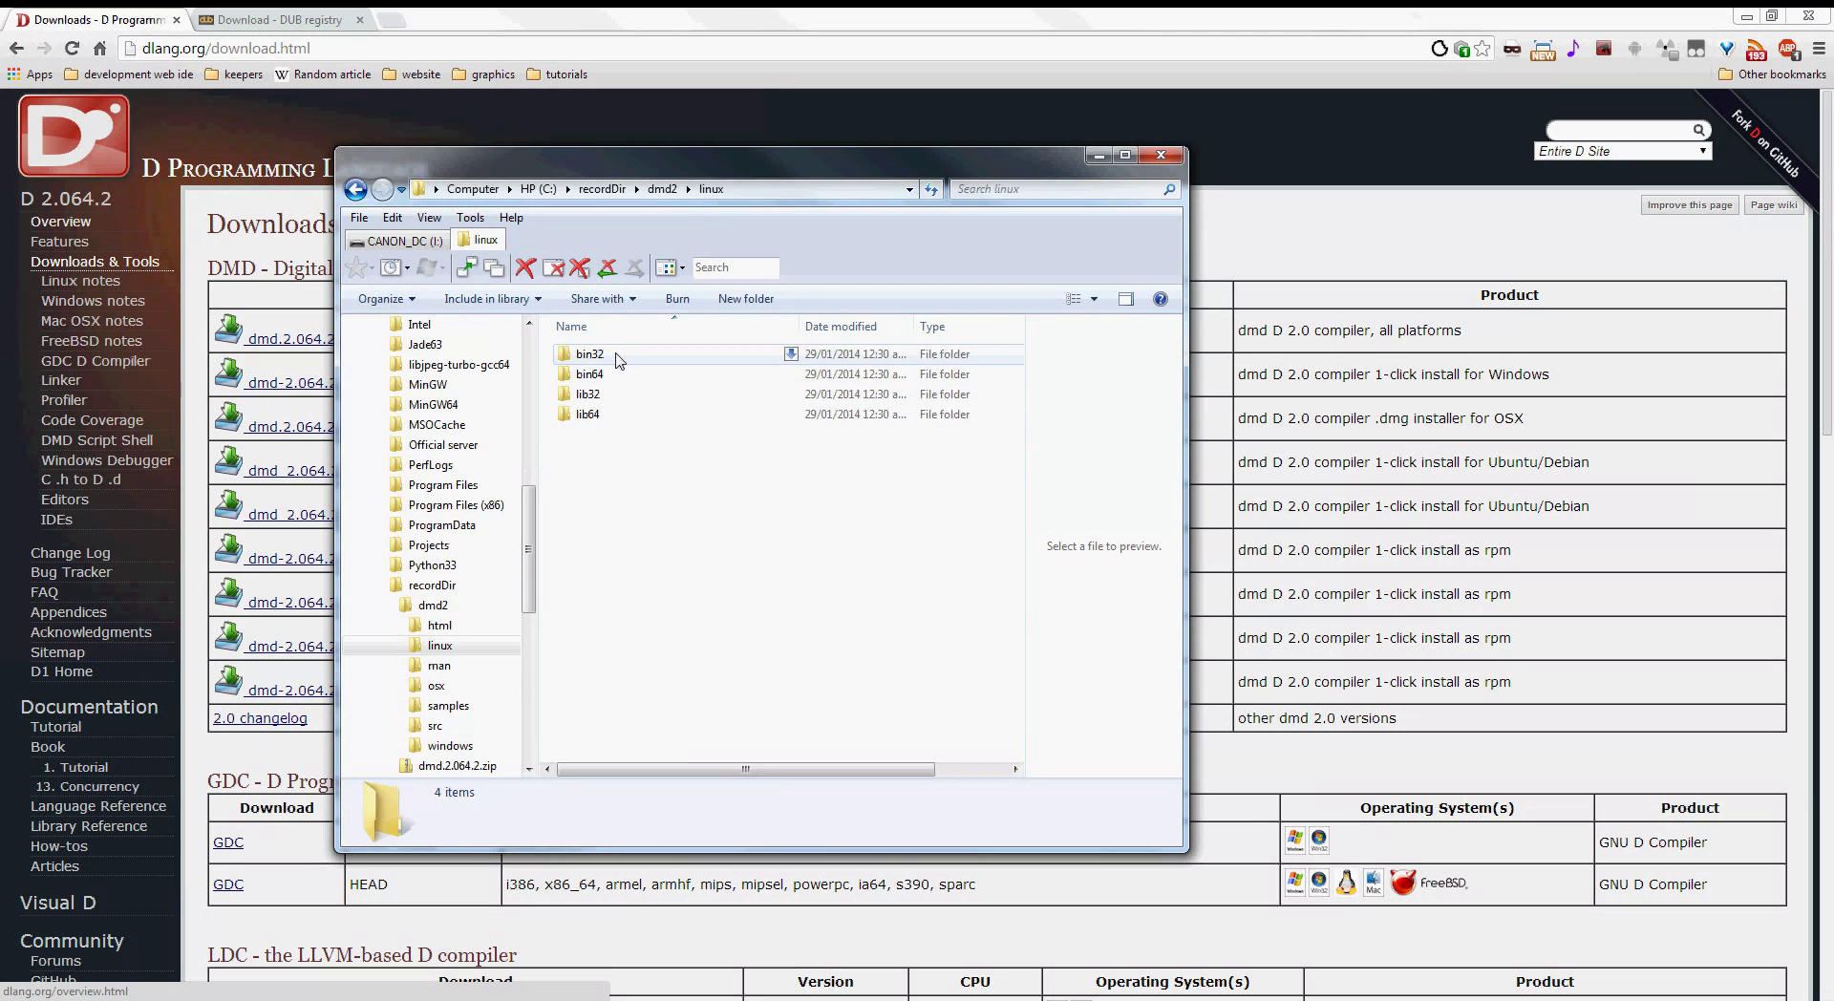
left_click(662, 188)
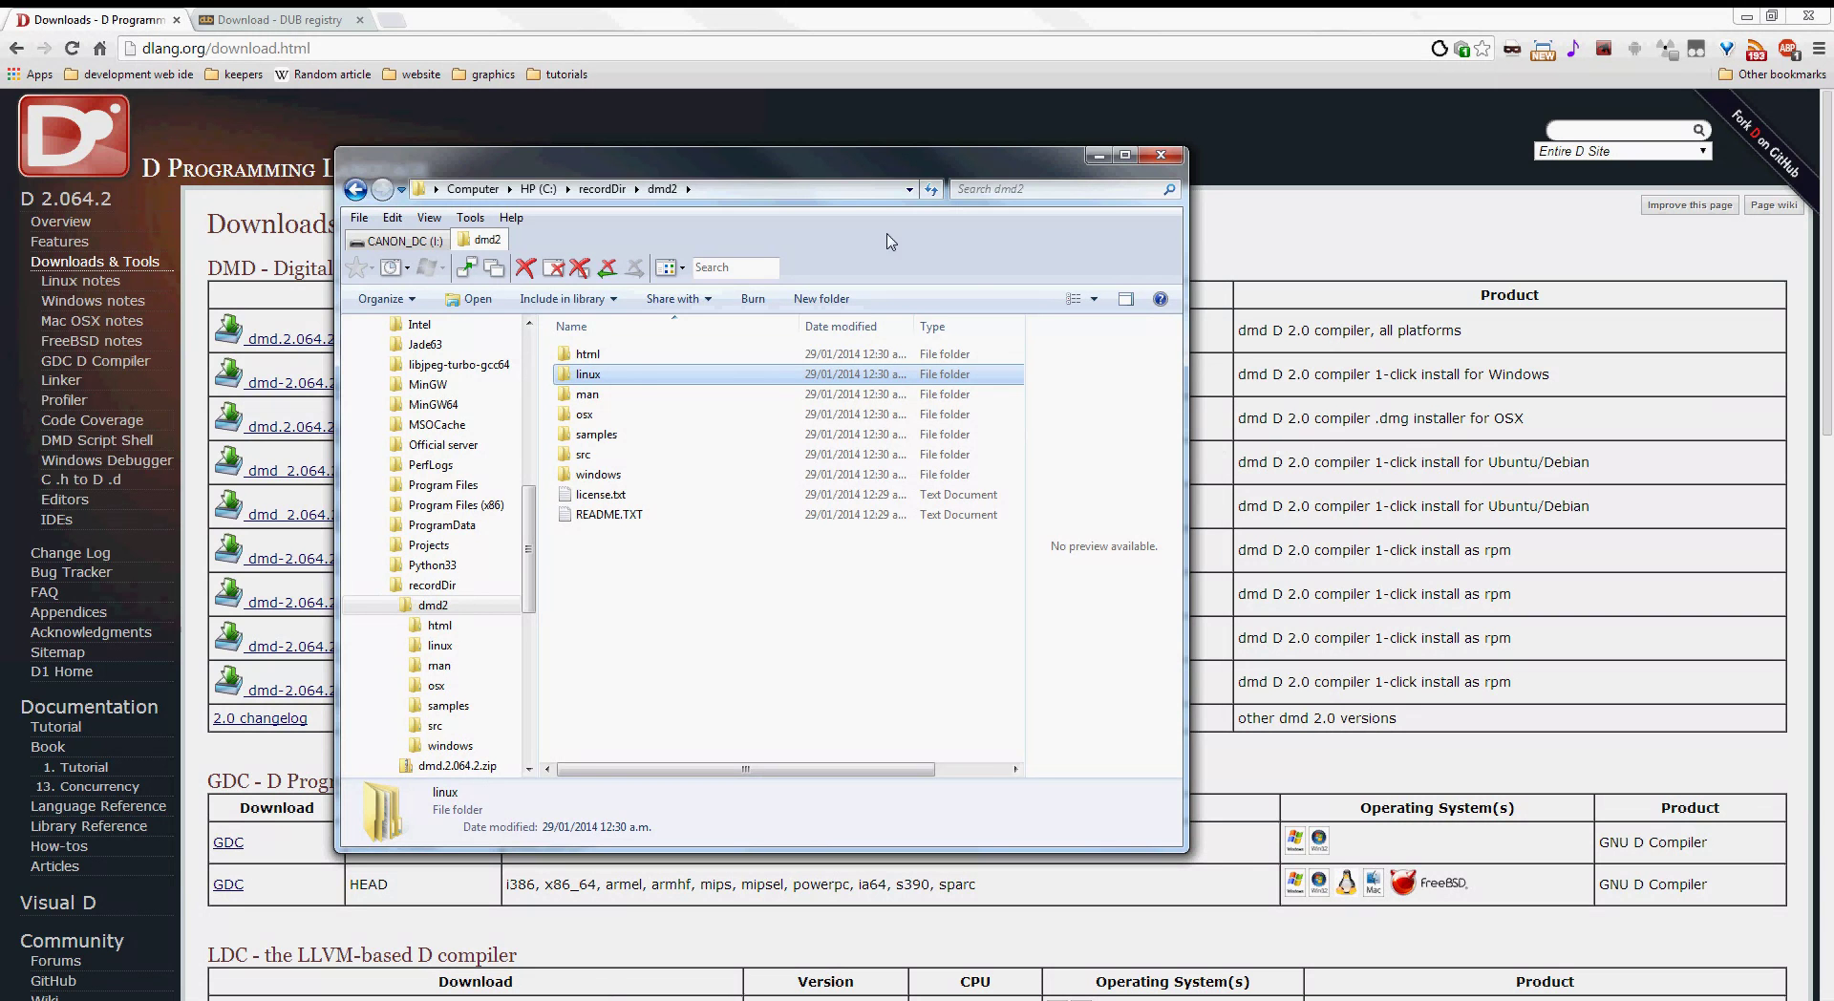
left_click_drag(855, 163, 1096, 210)
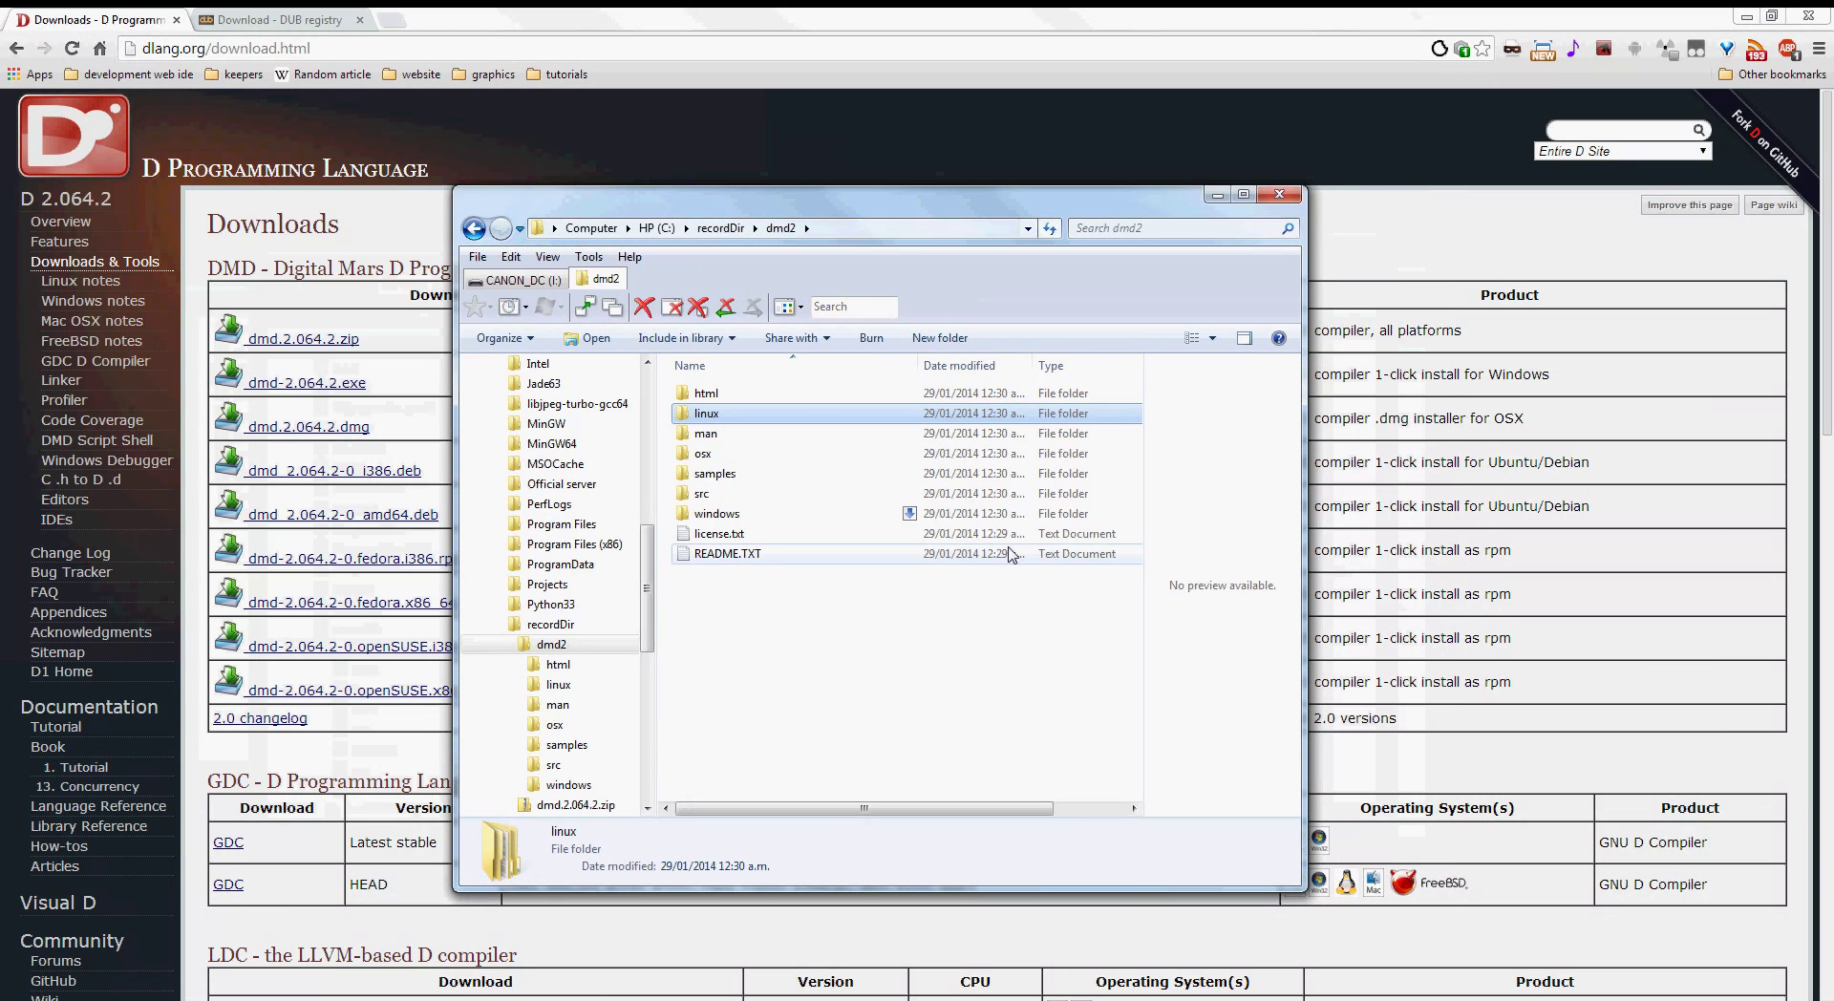
Browse the bundled documentation in the html\d folder of dmd2 and return to dmd2
double_click(798, 394)
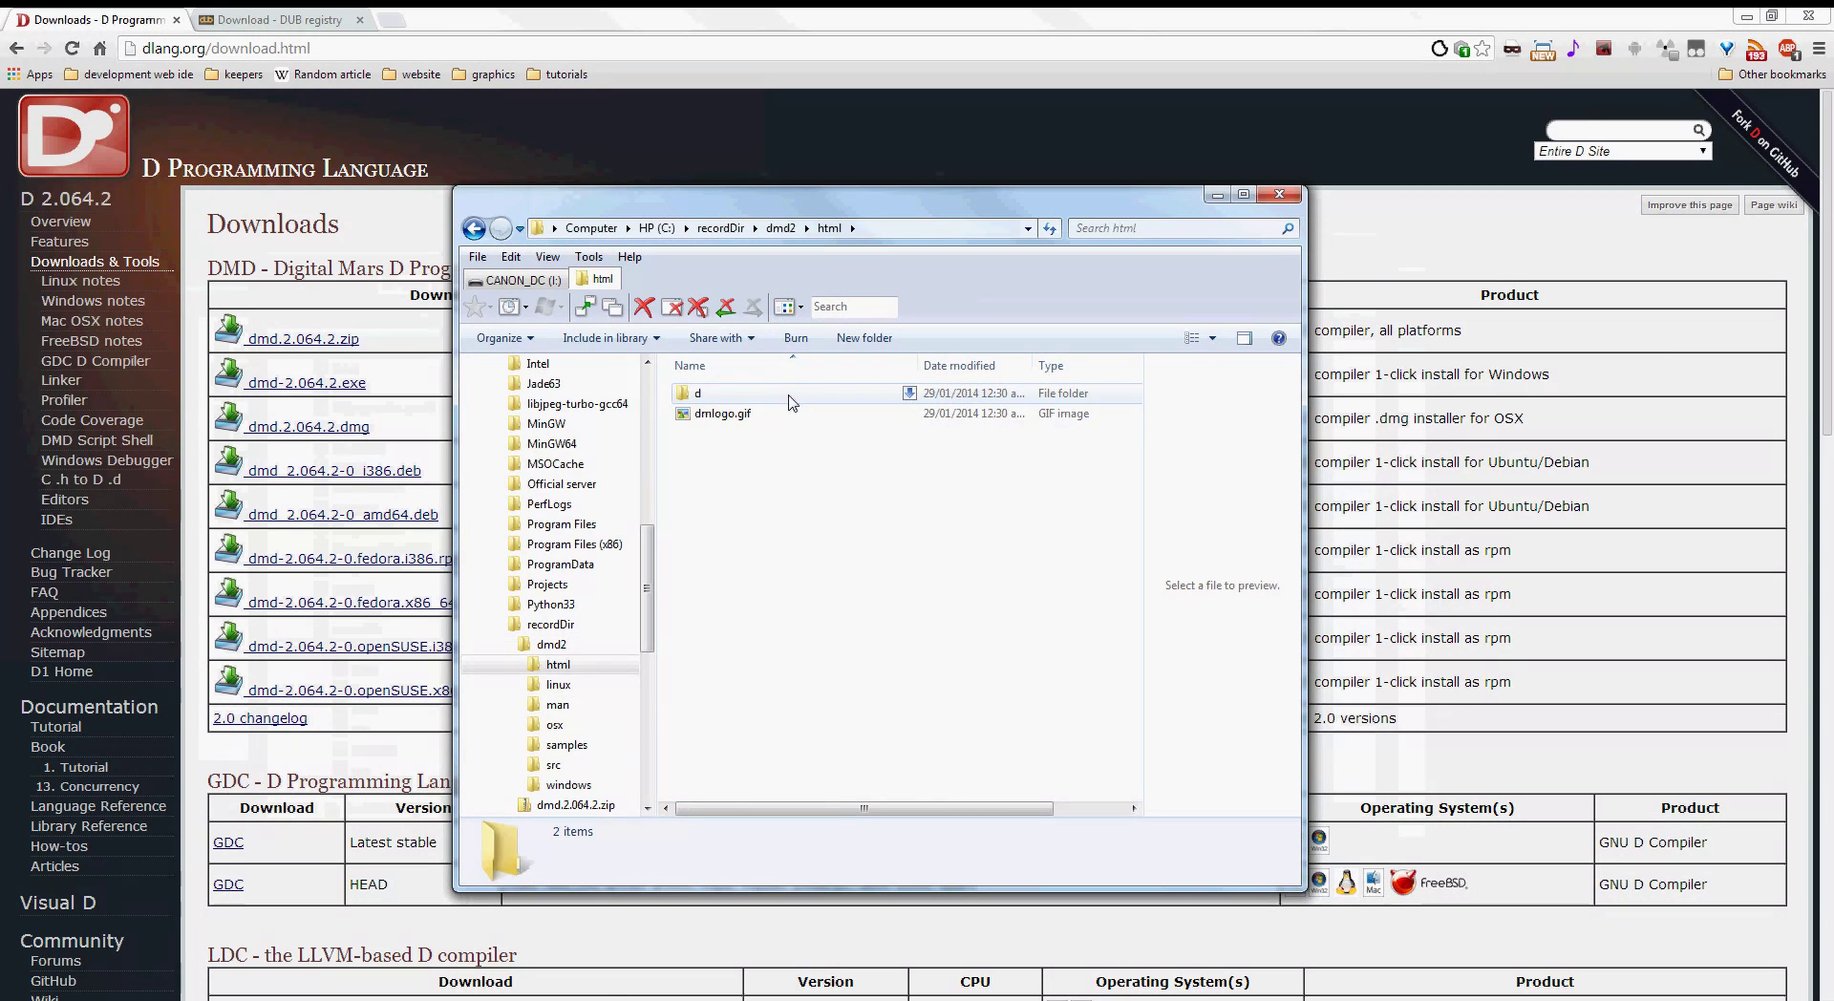
double_click(798, 394)
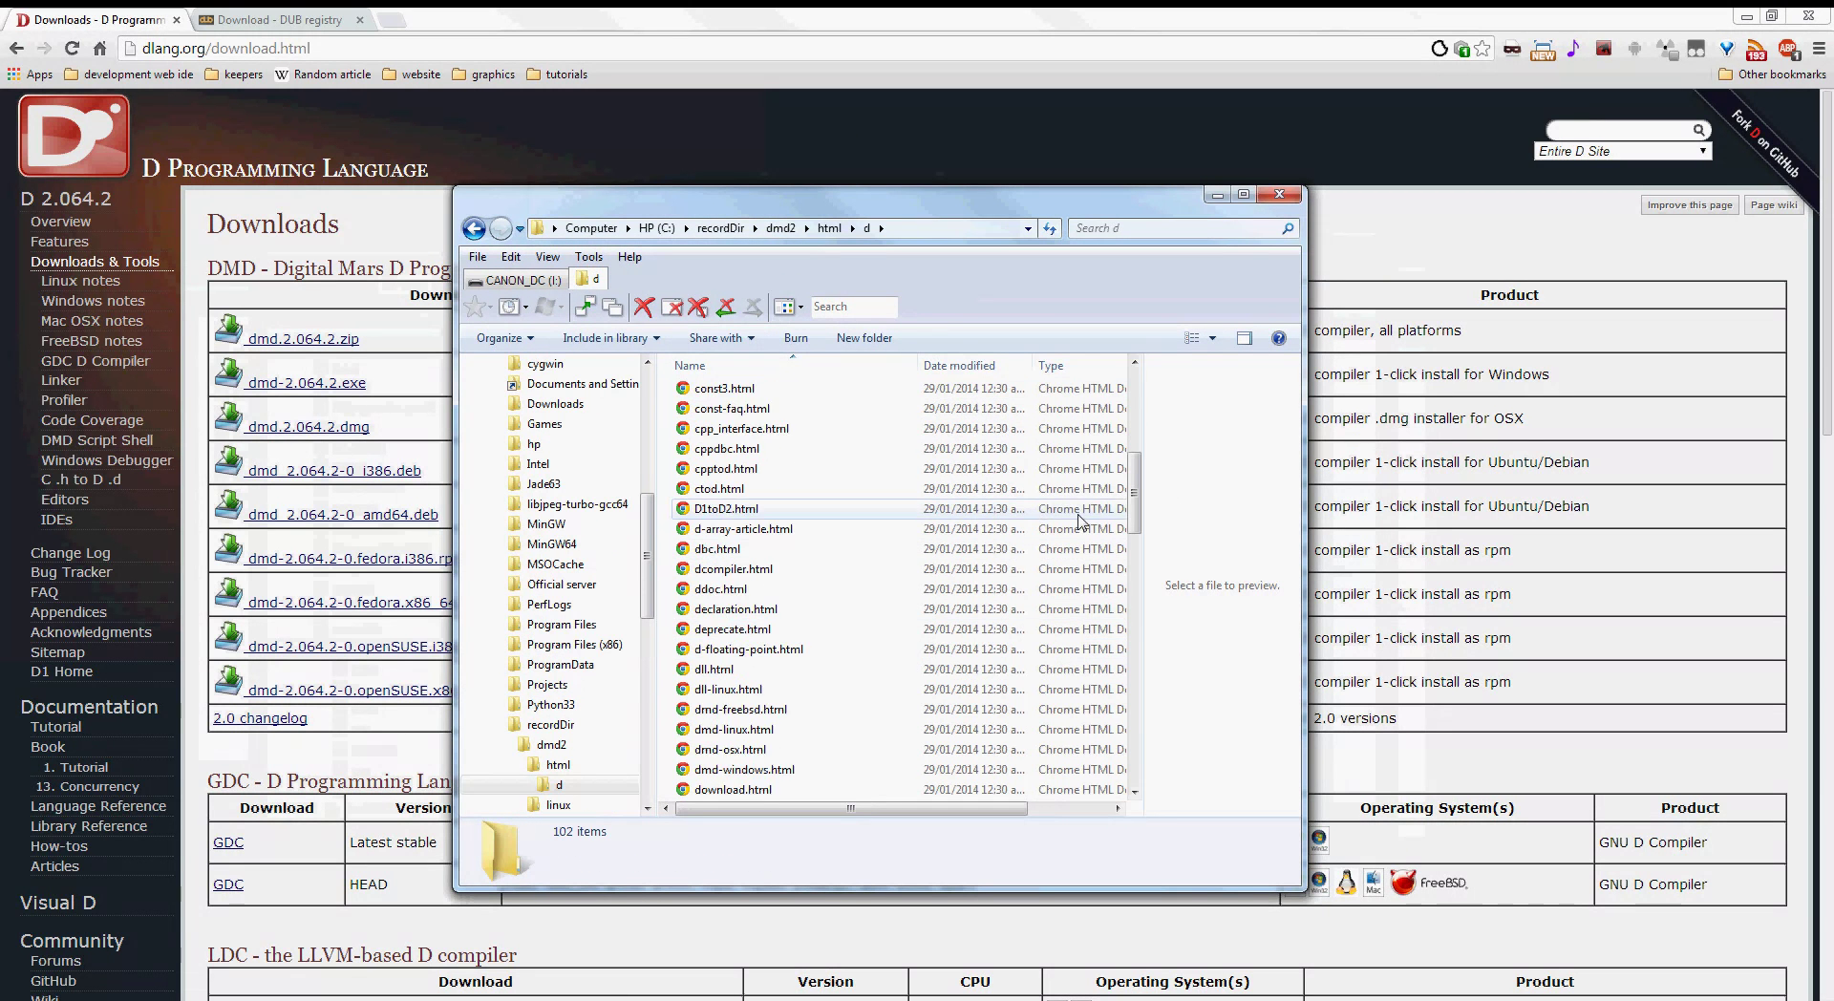
scroll(956, 574, "down", 11)
left_click_drag(1132, 581, 1138, 404)
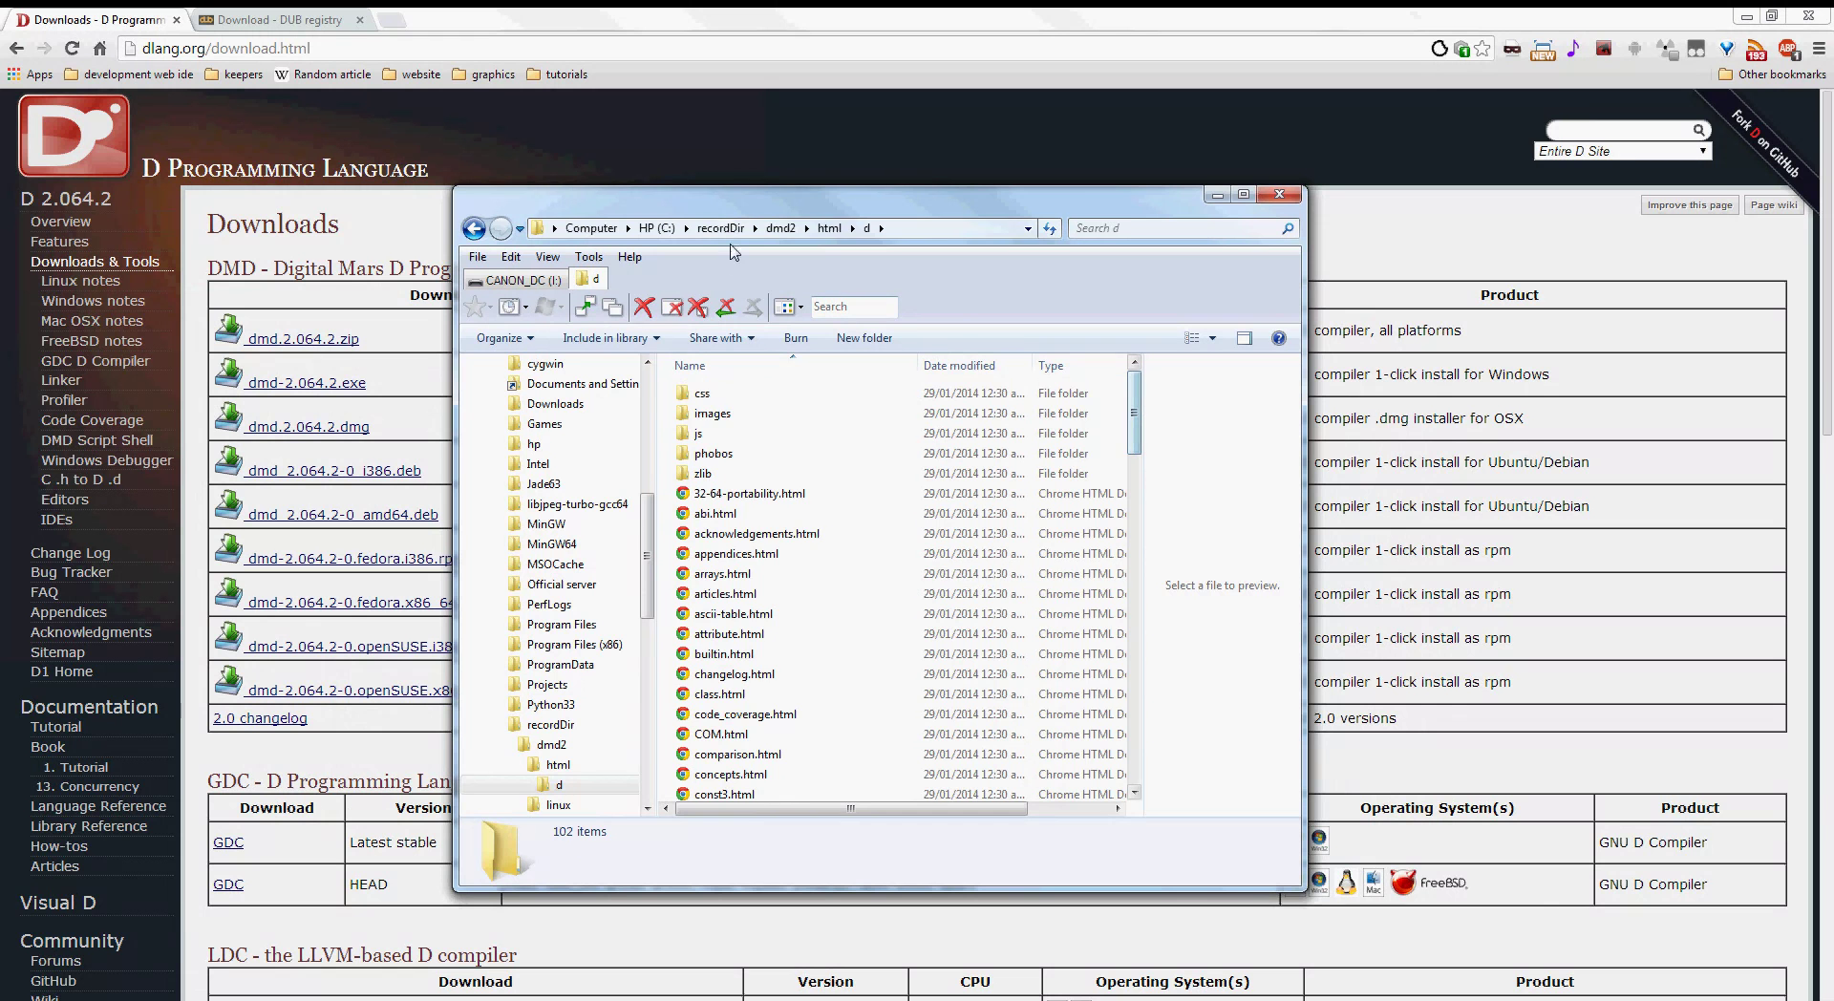
left_click(782, 229)
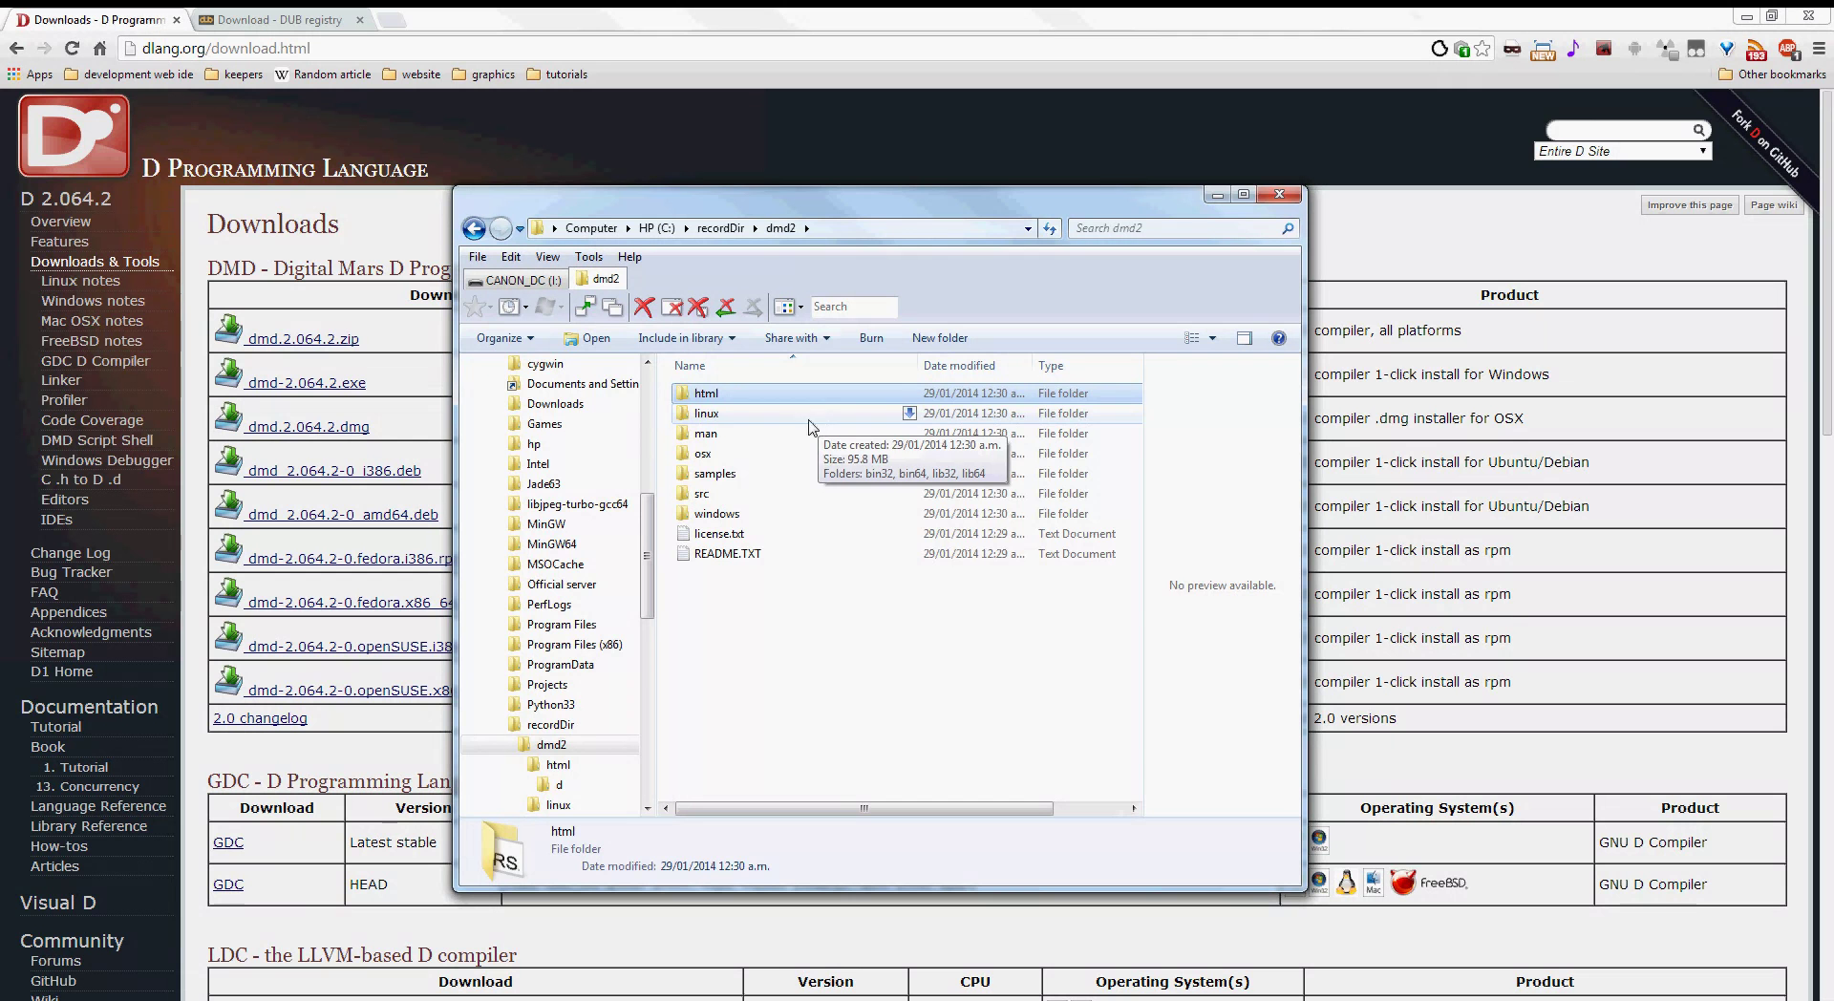
View the compiler executables in dmd2\windows\bin, and minimize the file explorer
double_click(737, 516)
double_click(743, 402)
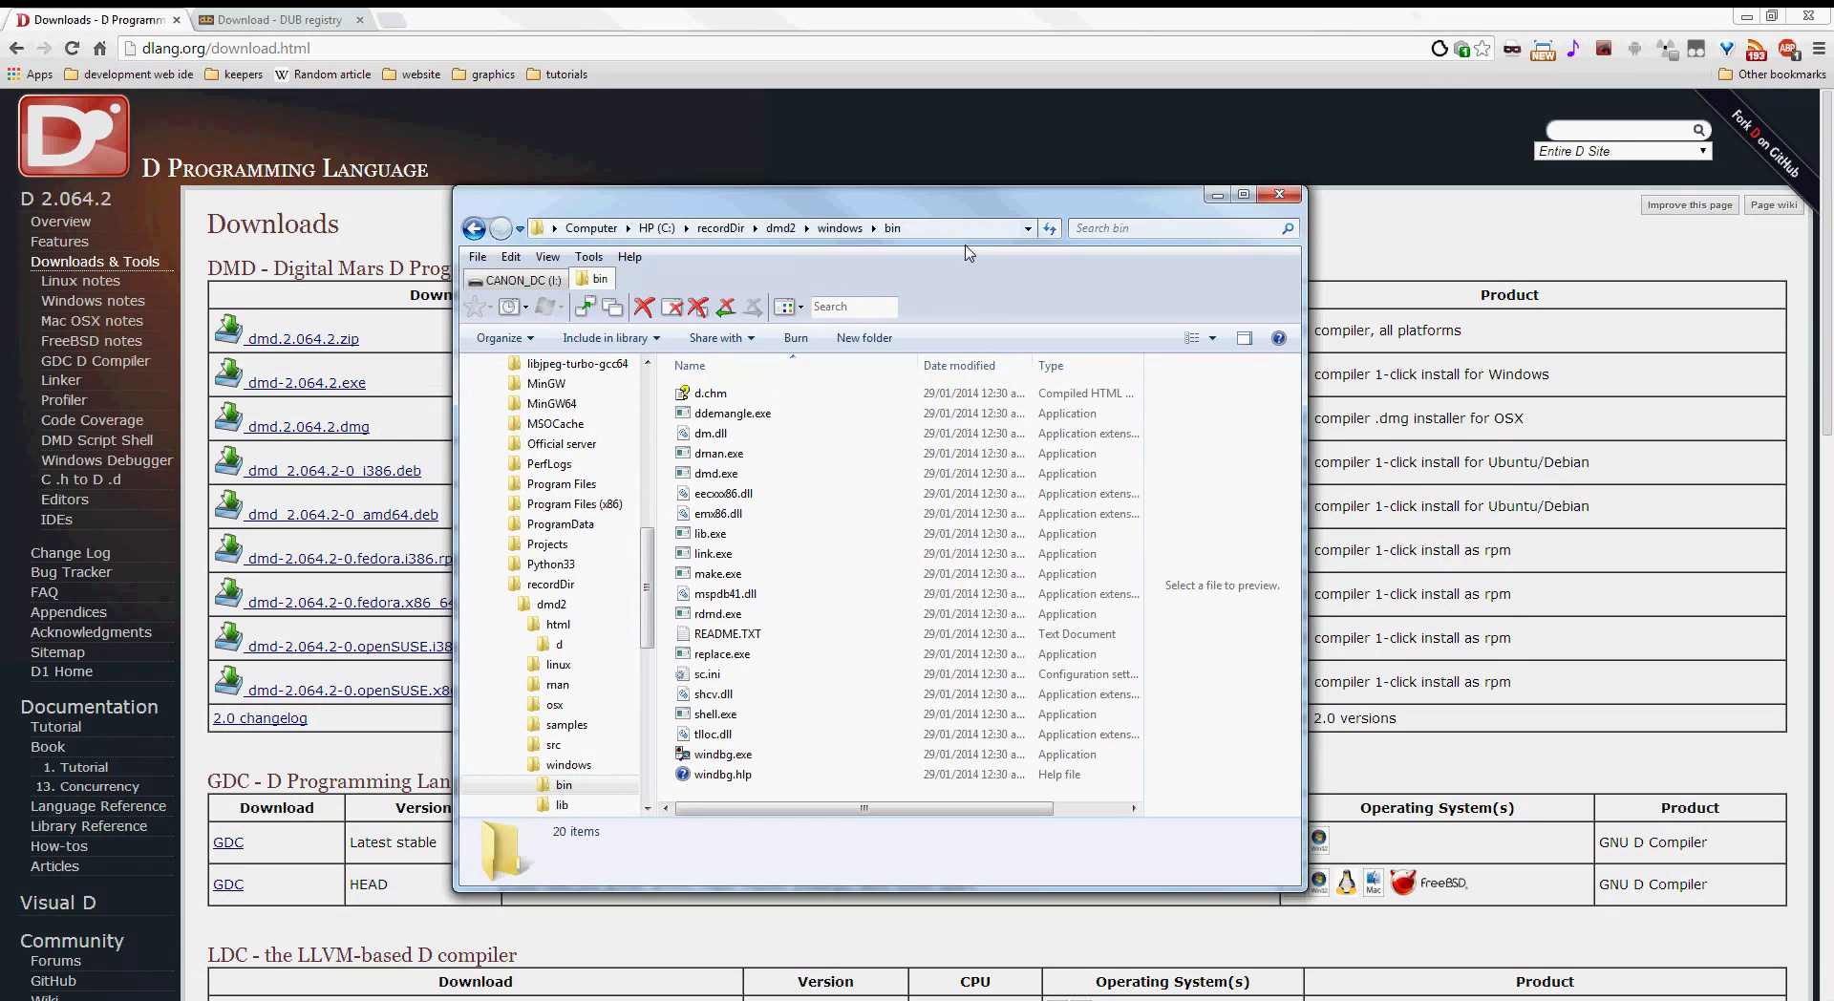
left_click(1211, 195)
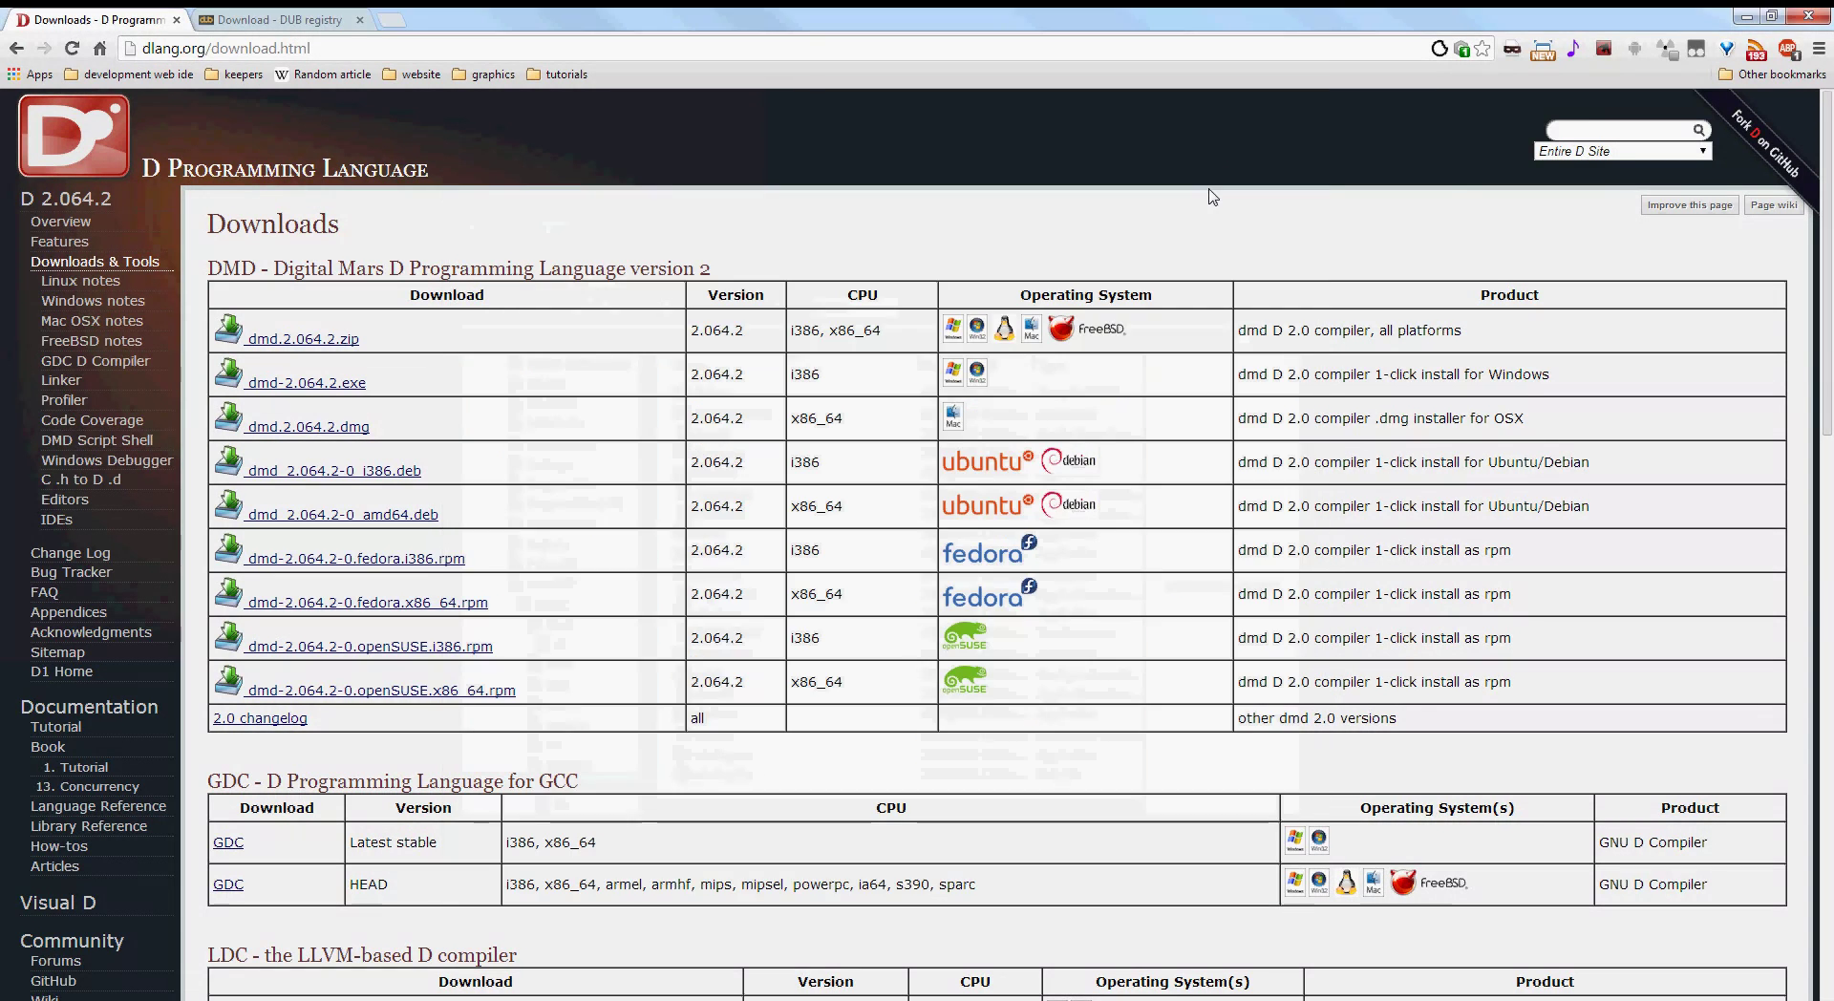
Launch PathManager-1.1.1.exe from the desktop with permission to make changes, examine the system path entries, and exit it
left_click(1746, 16)
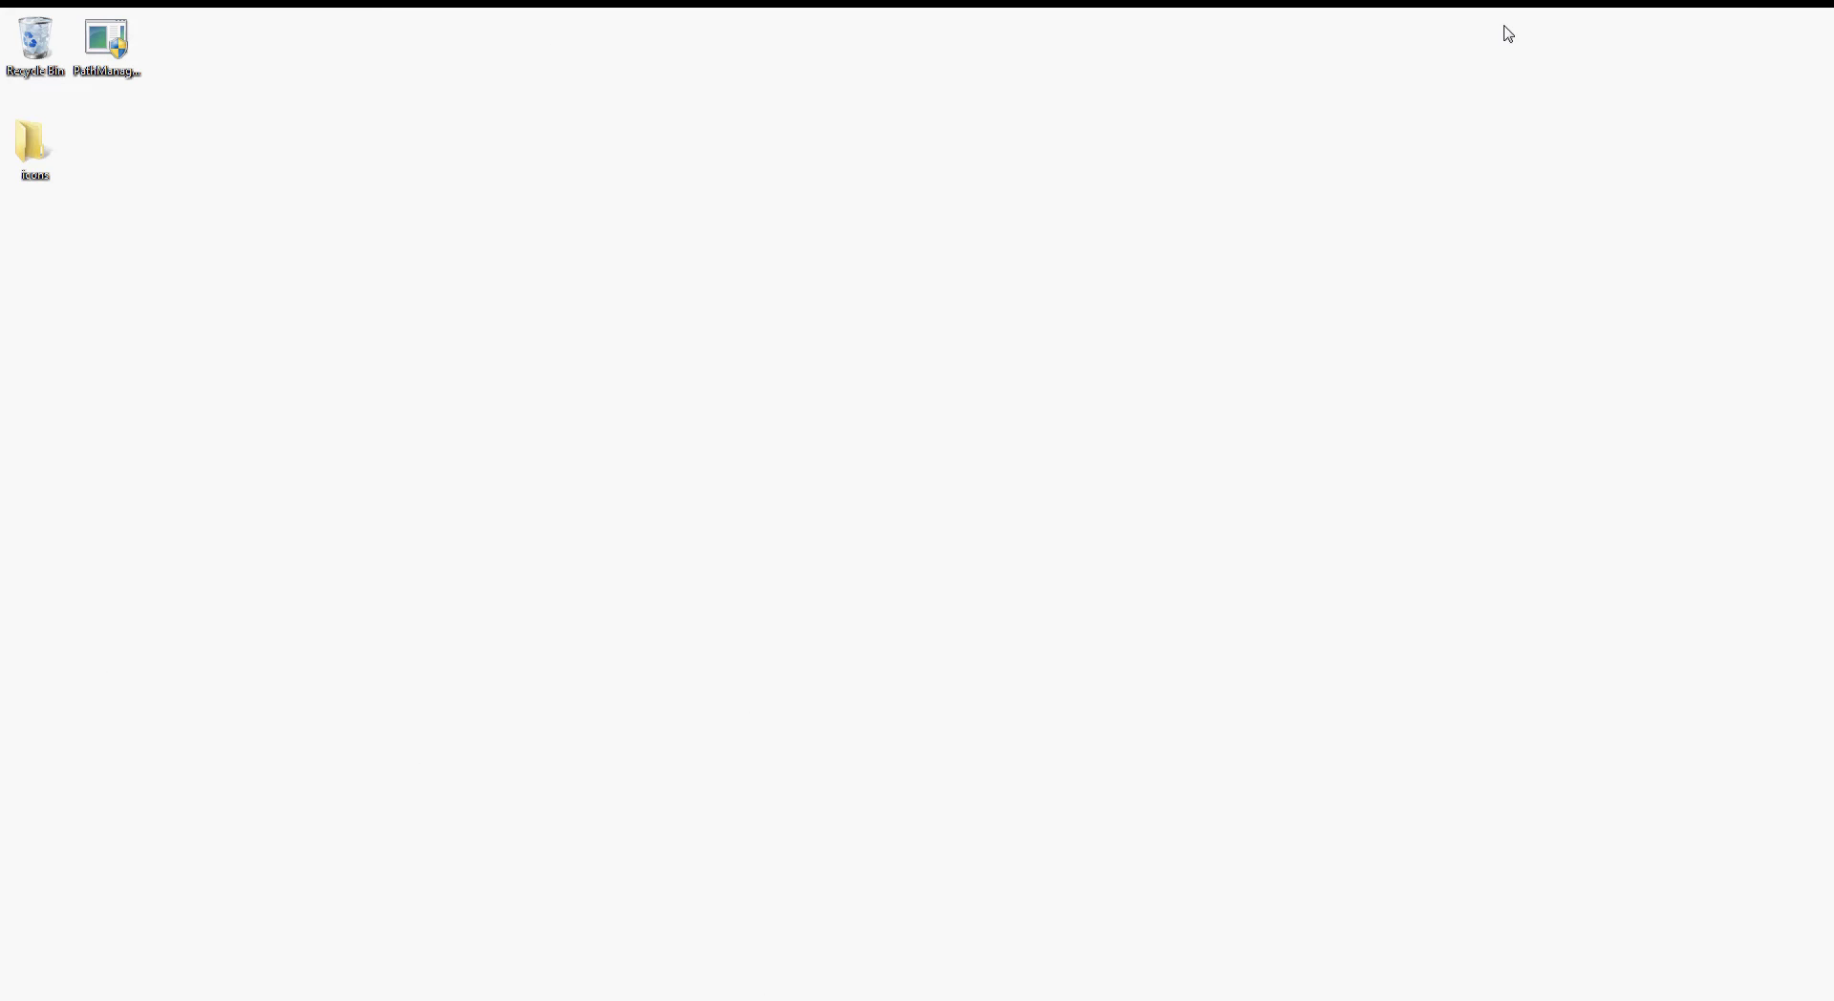
double_click(138, 71)
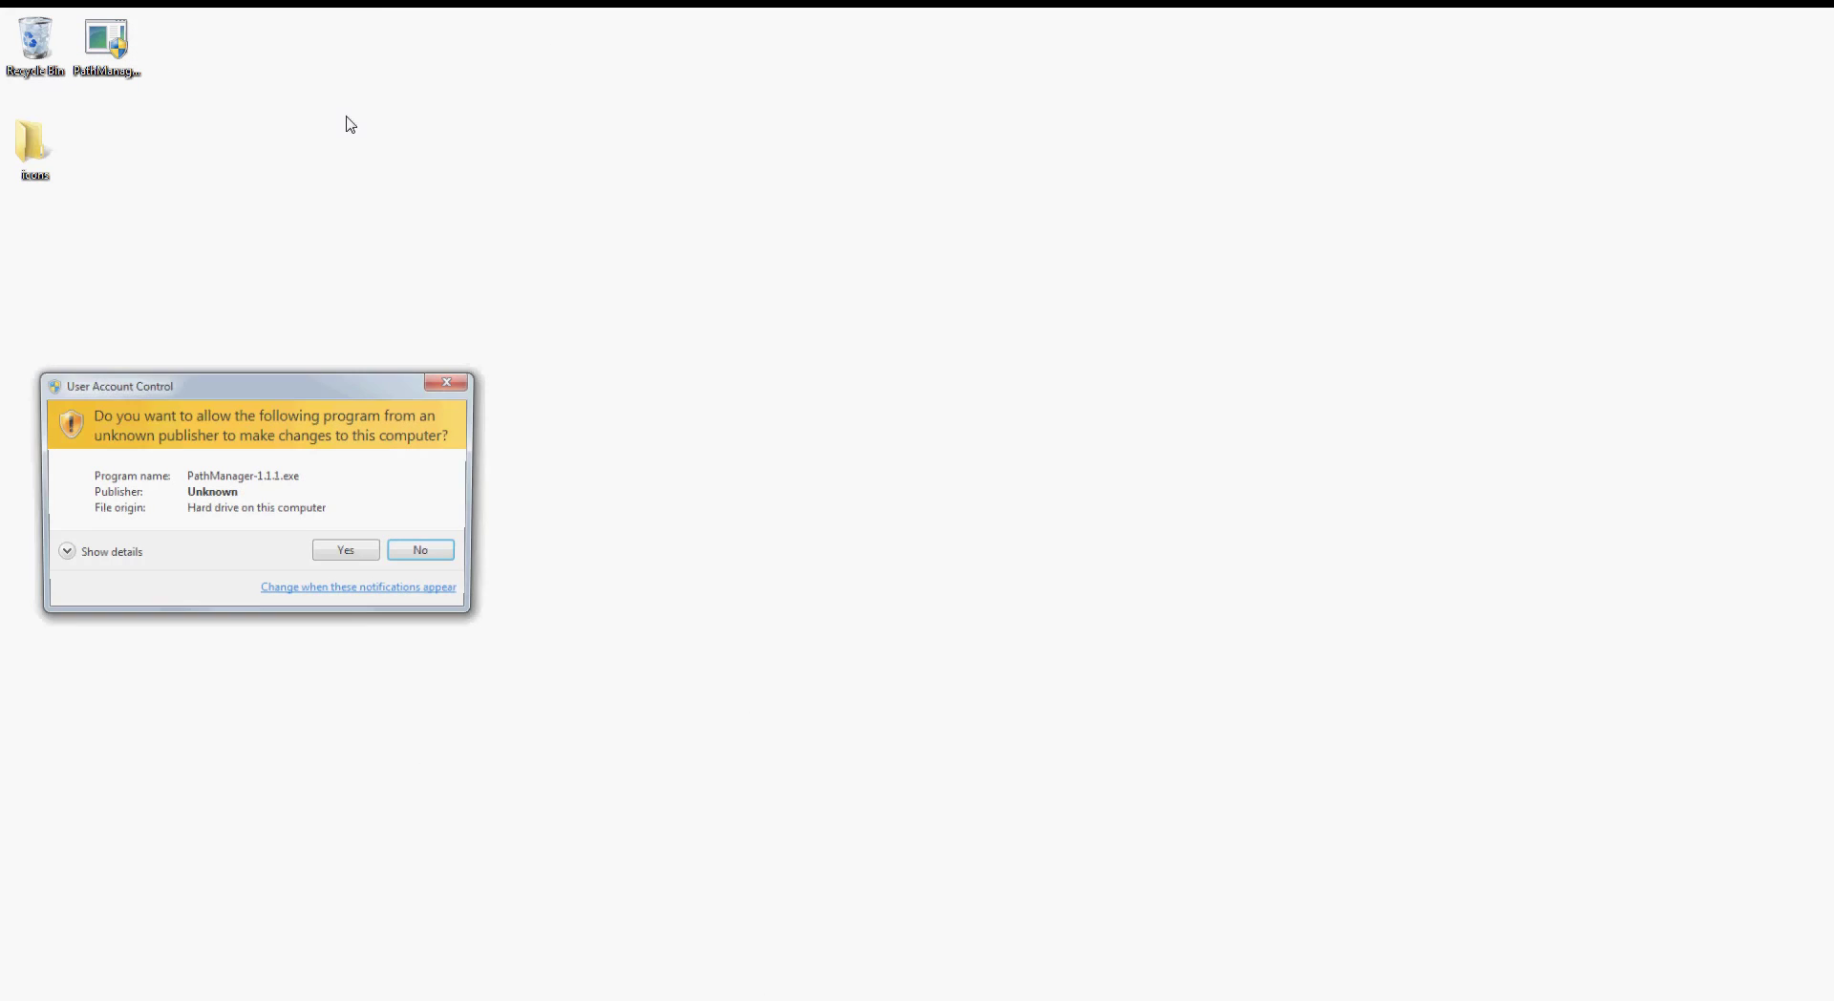
left_click(351, 554)
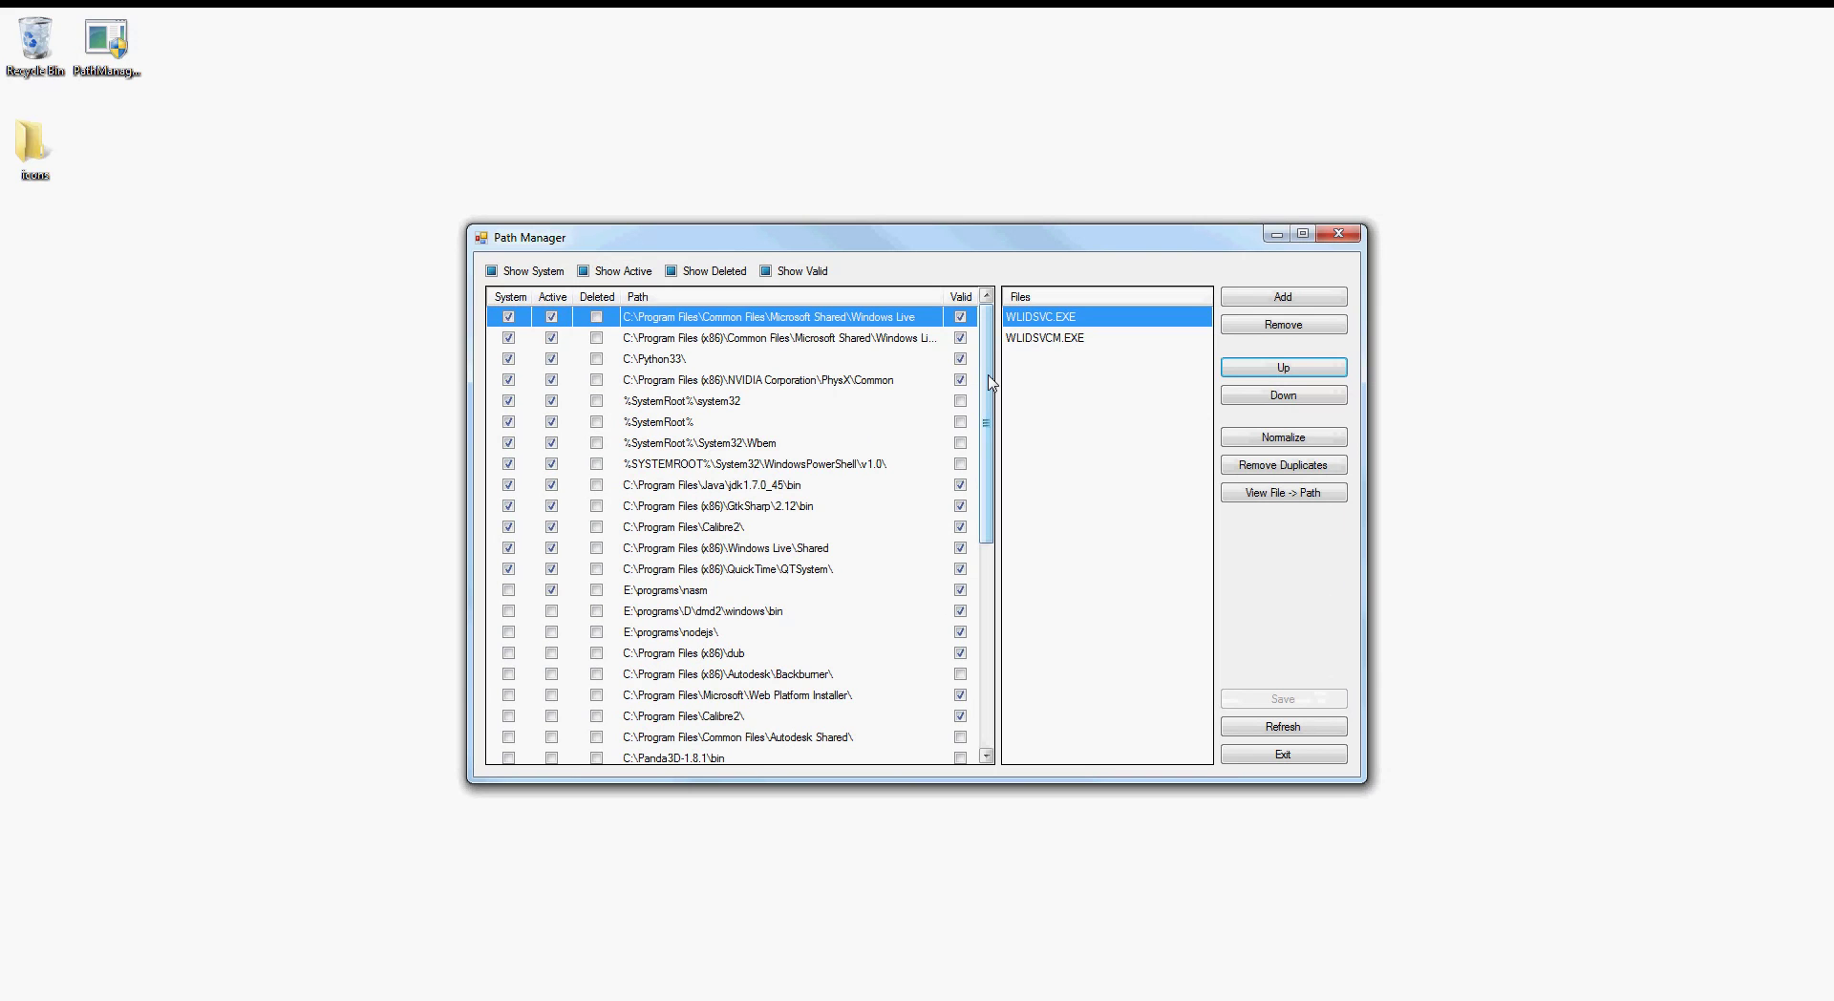
mouse_move(991, 382)
left_mouse_down()
mouse_move(981, 616)
mouse_move(1016, 387)
left_mouse_up()
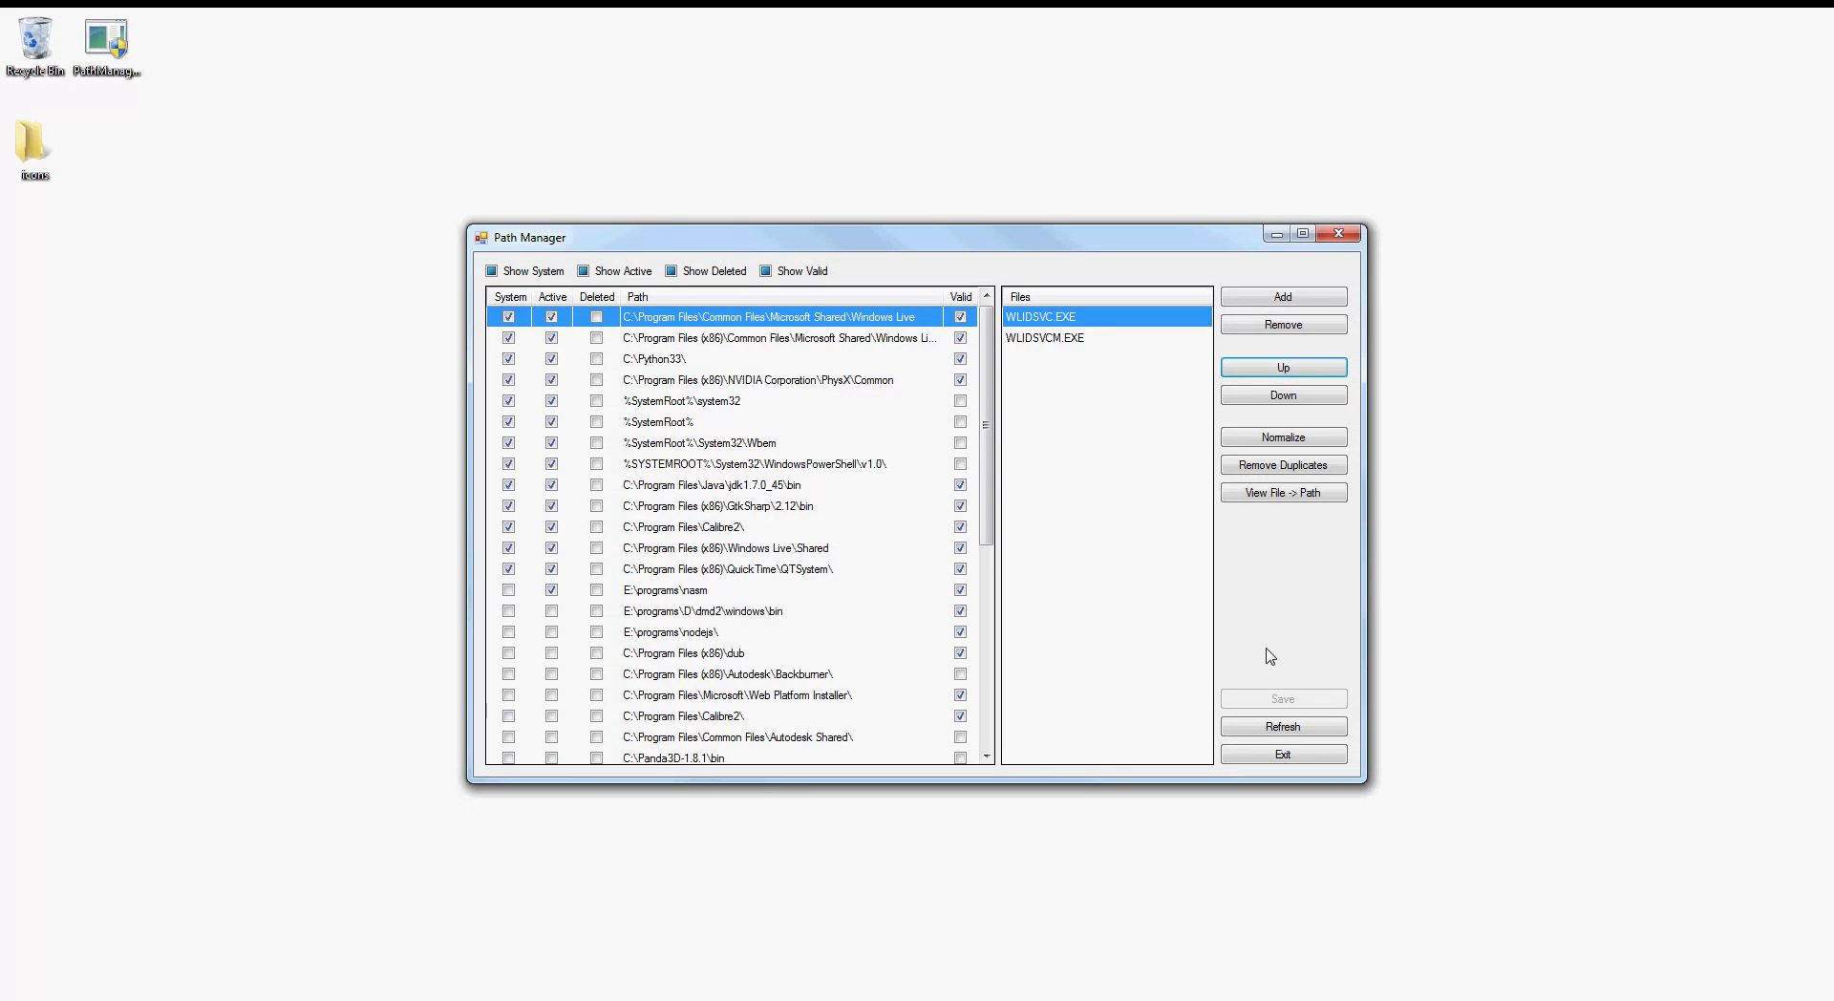
left_click(1278, 752)
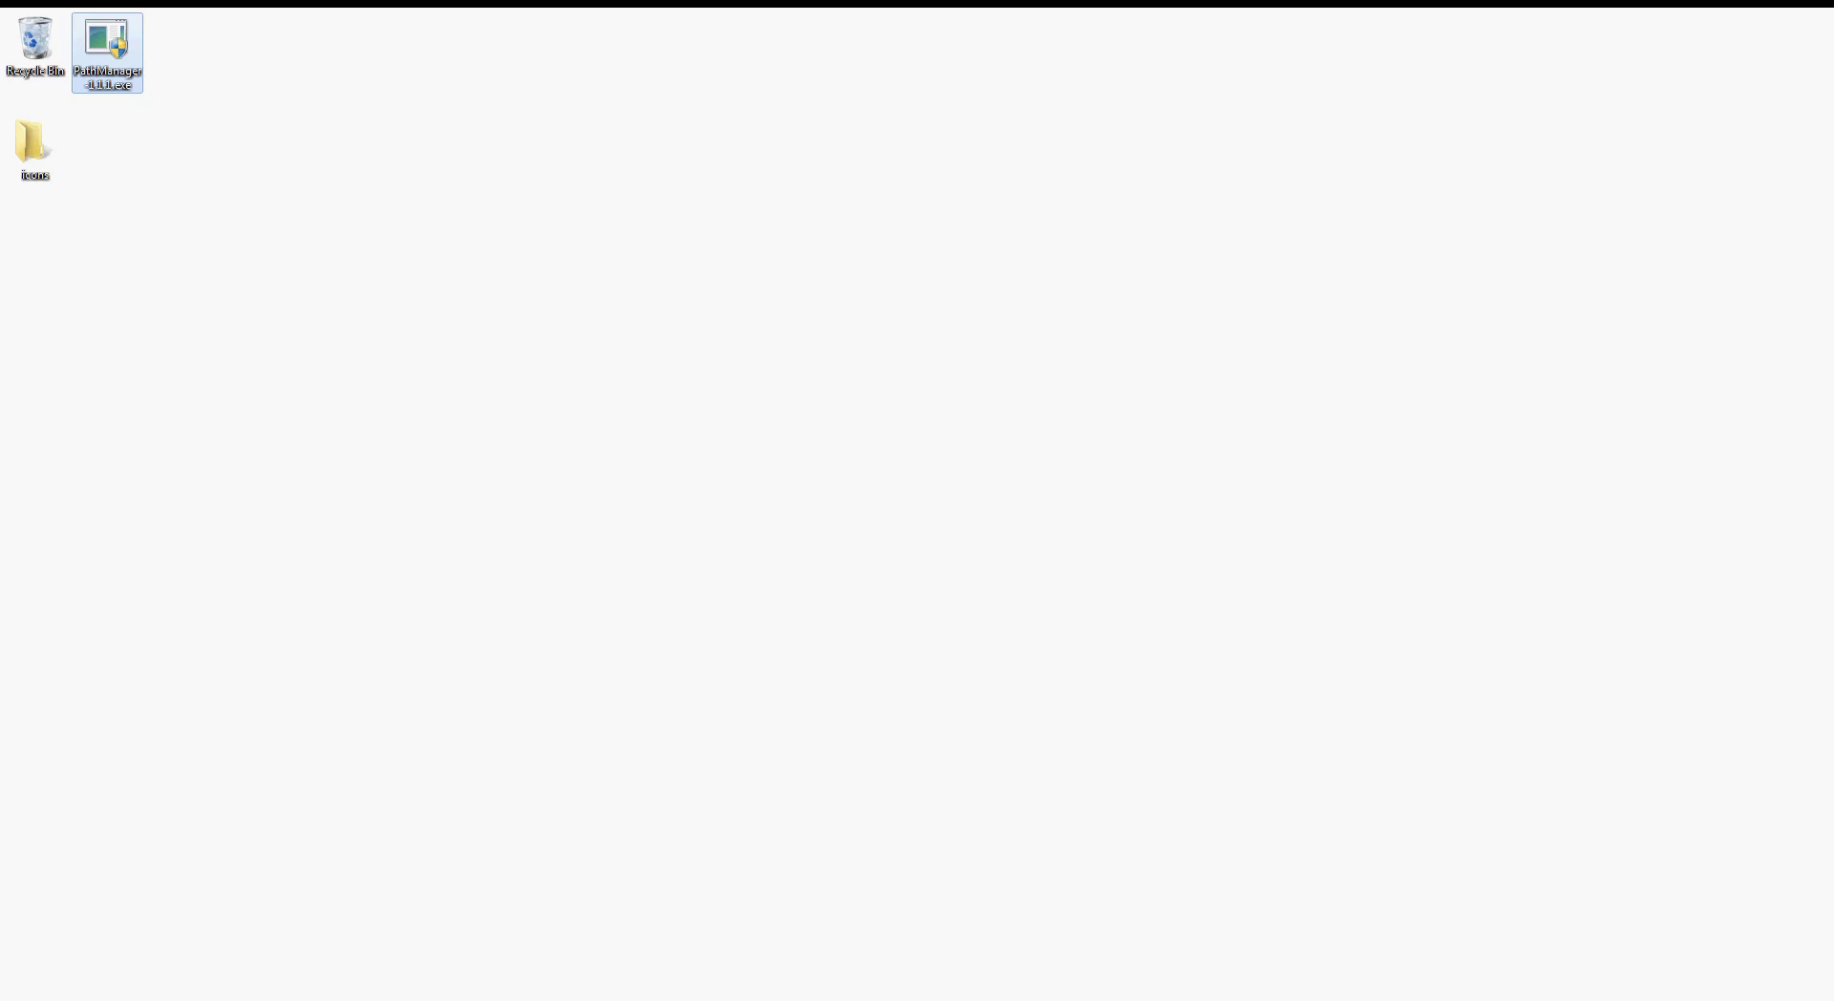
Switch to the Poderosa bash terminal, run dmd, and review the compiler's usage options
left_click(415, 999)
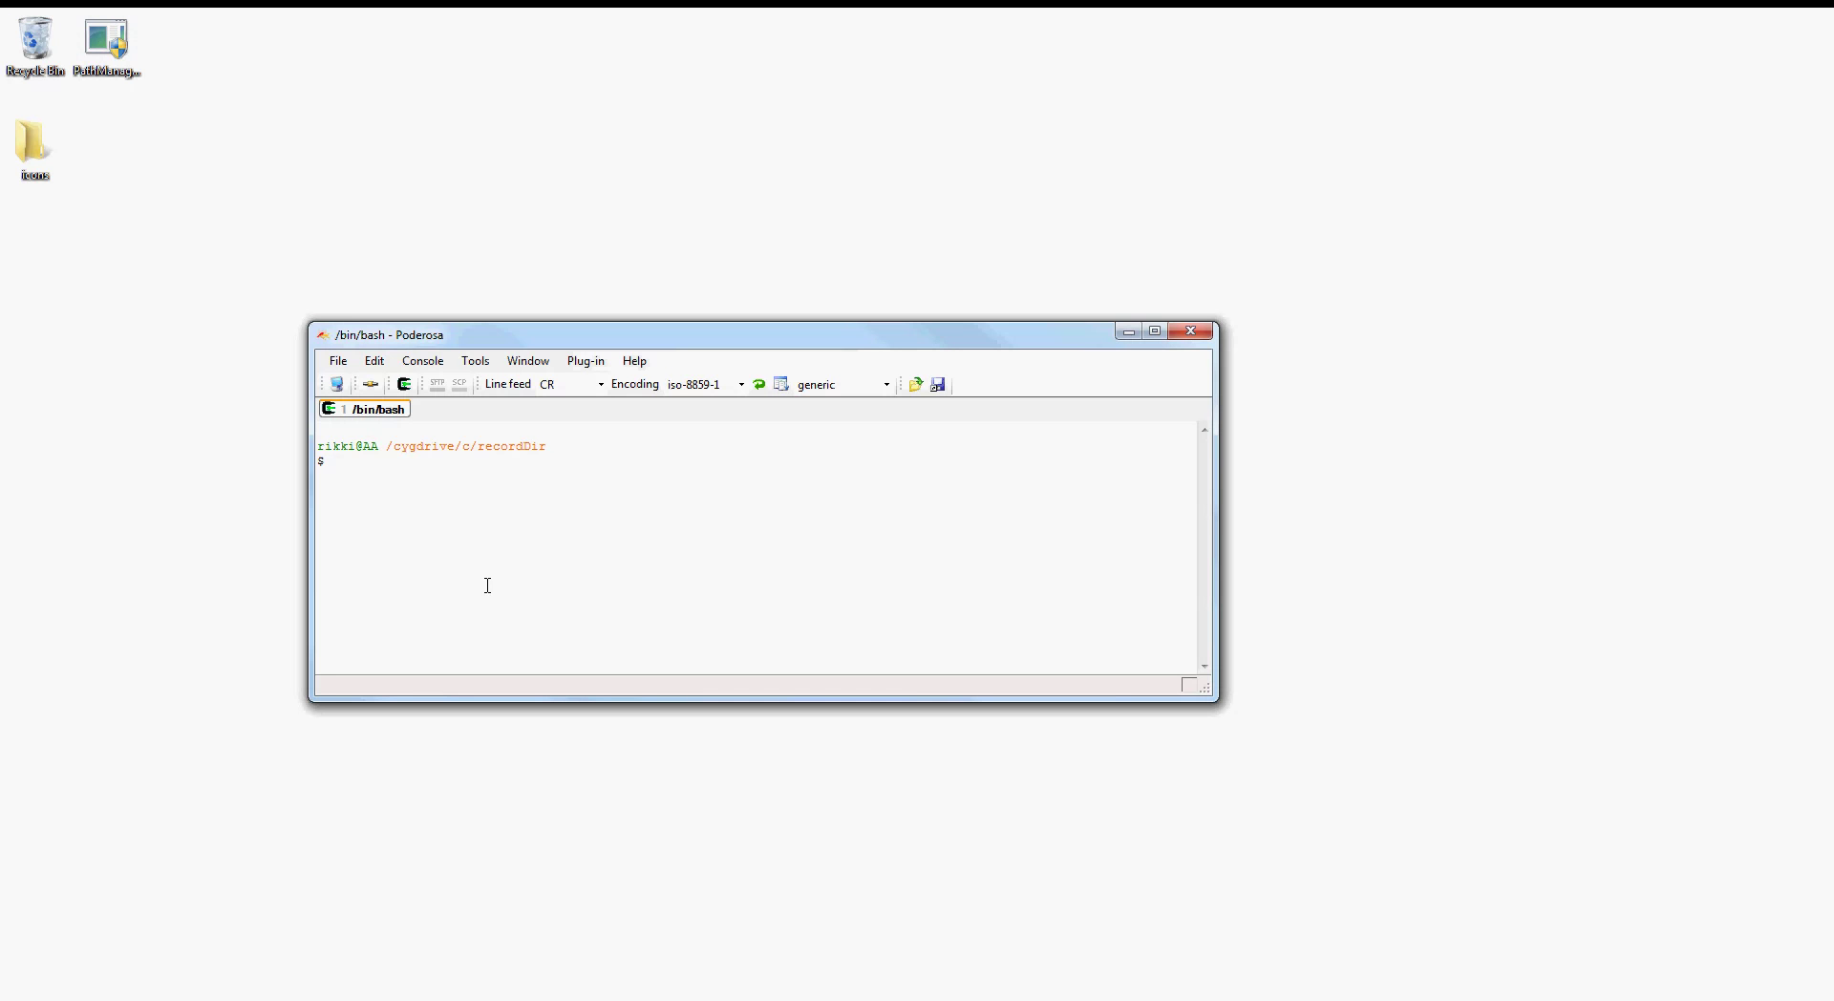
type("dmd")
key("Return")
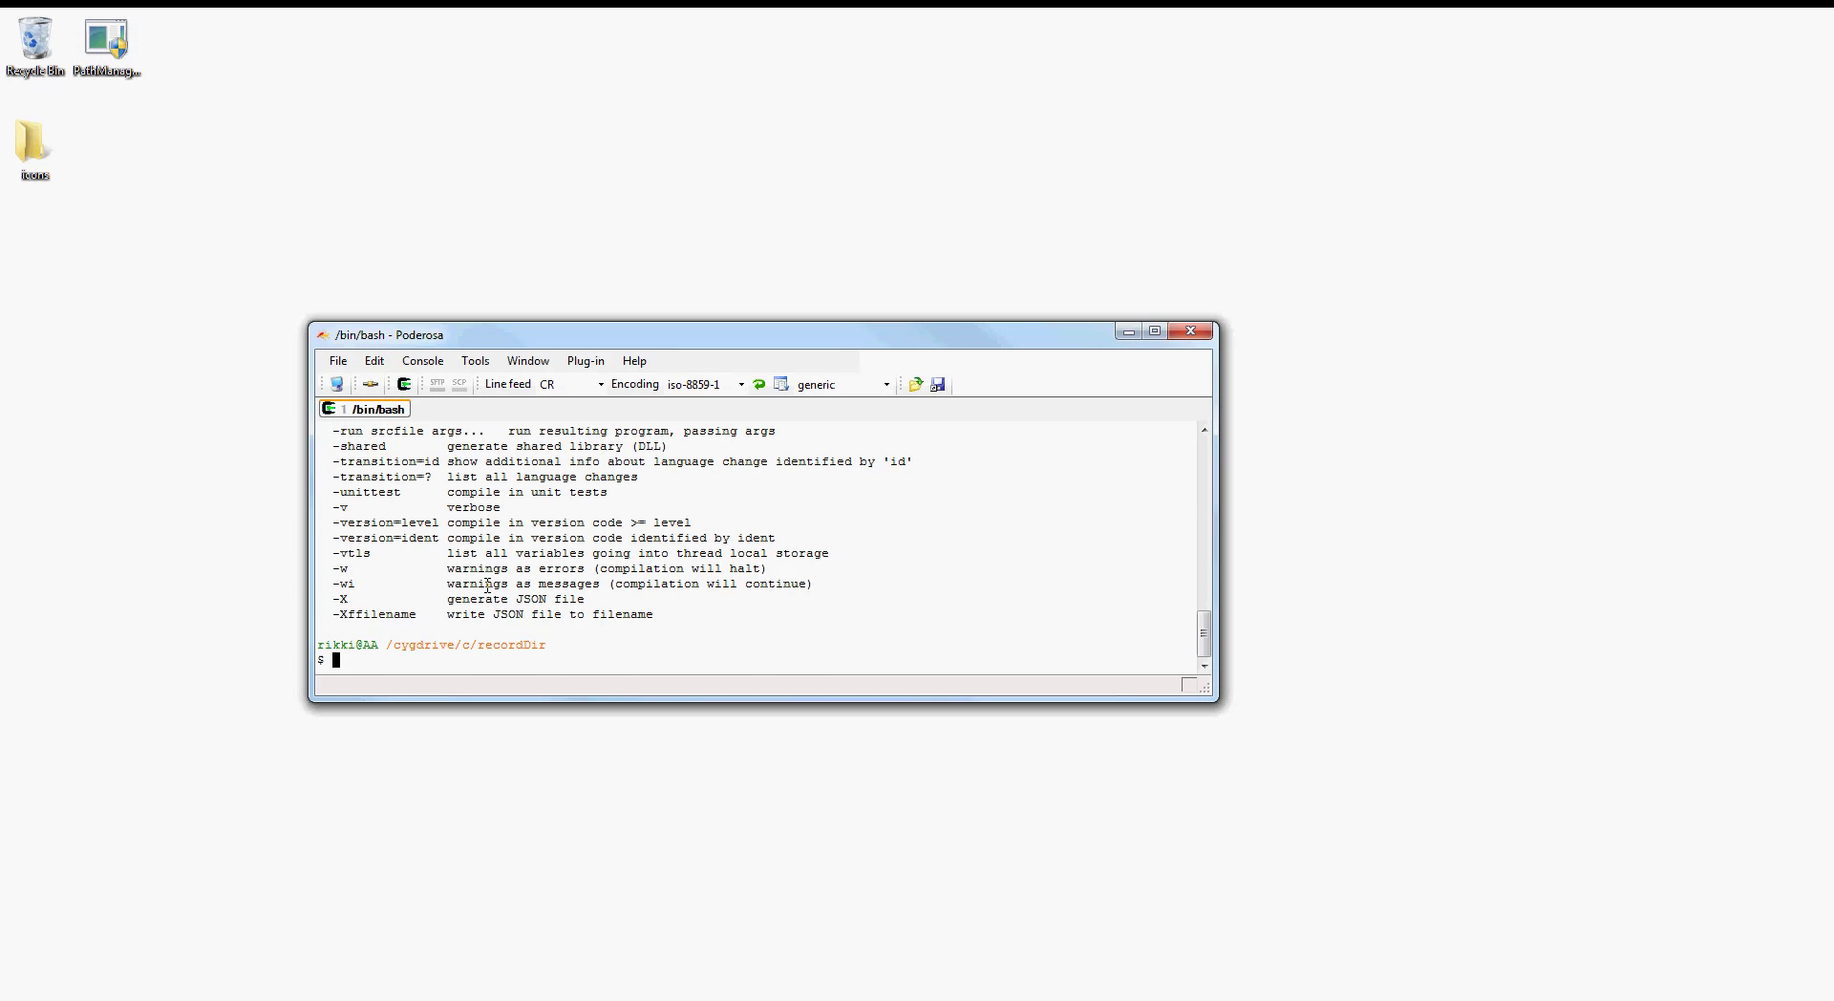
scroll(487, 585, "up", 15)
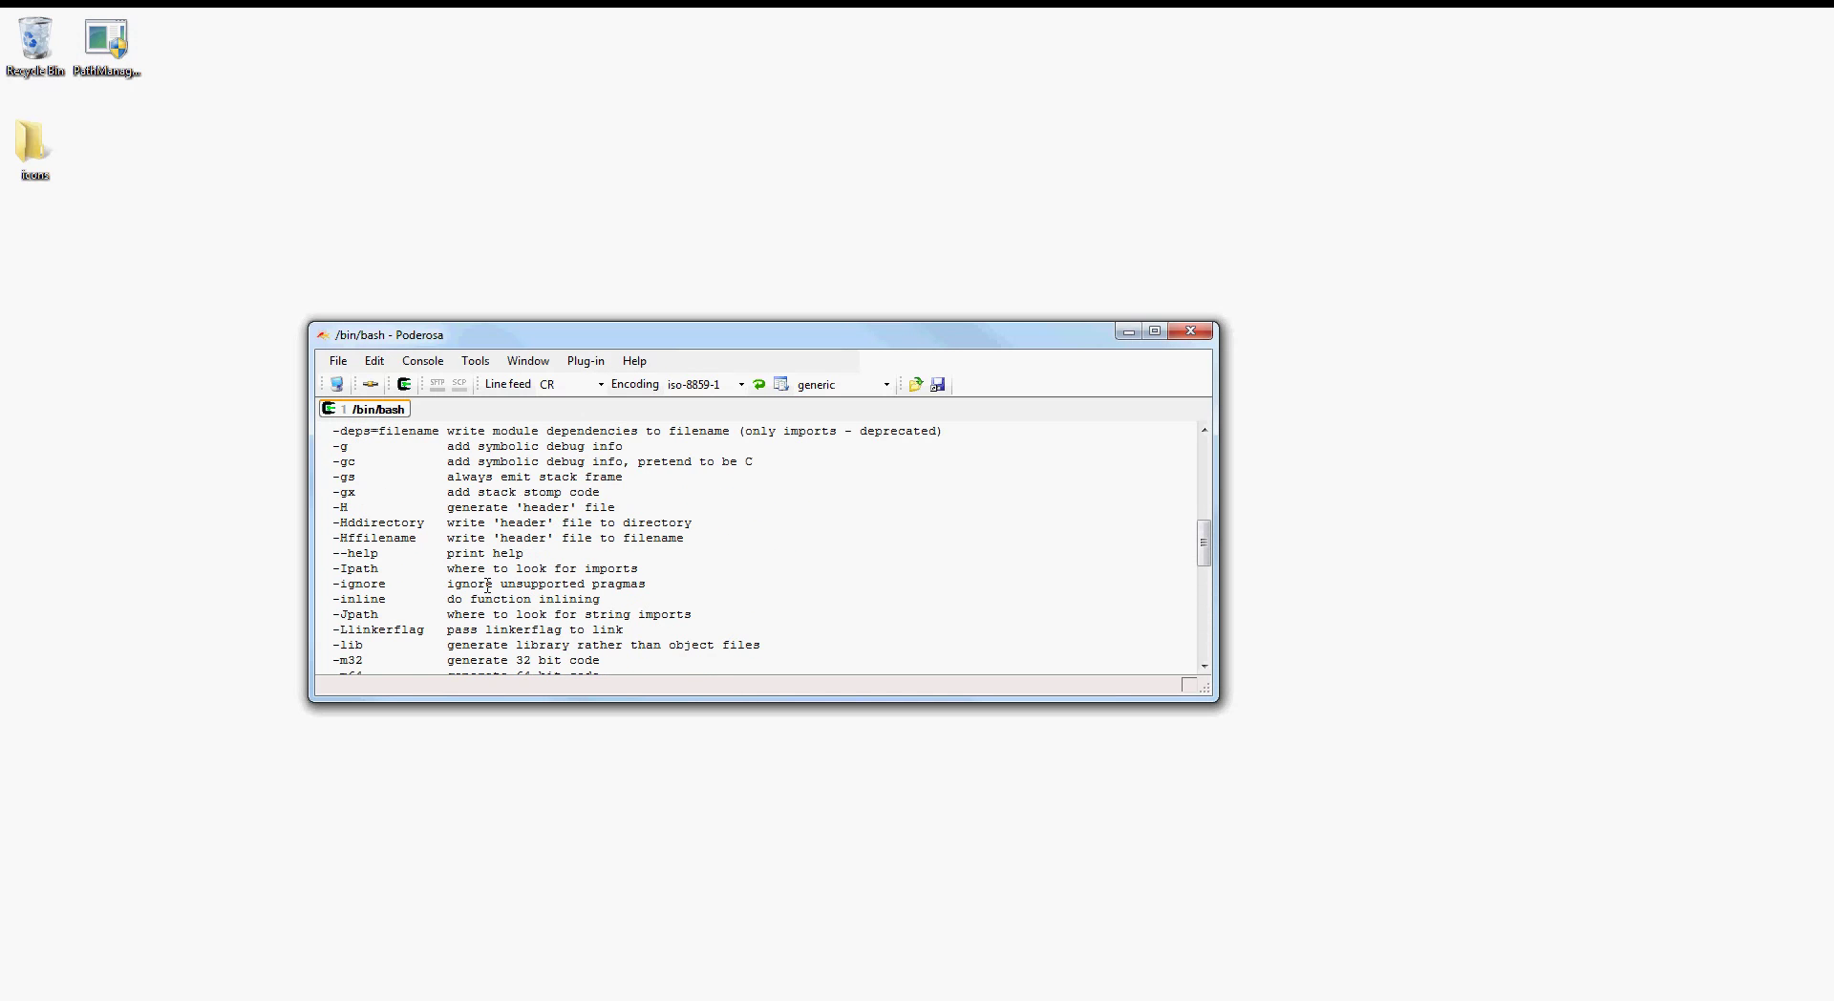
scroll(487, 586, "up", 5)
scroll(489, 573, "down", 4)
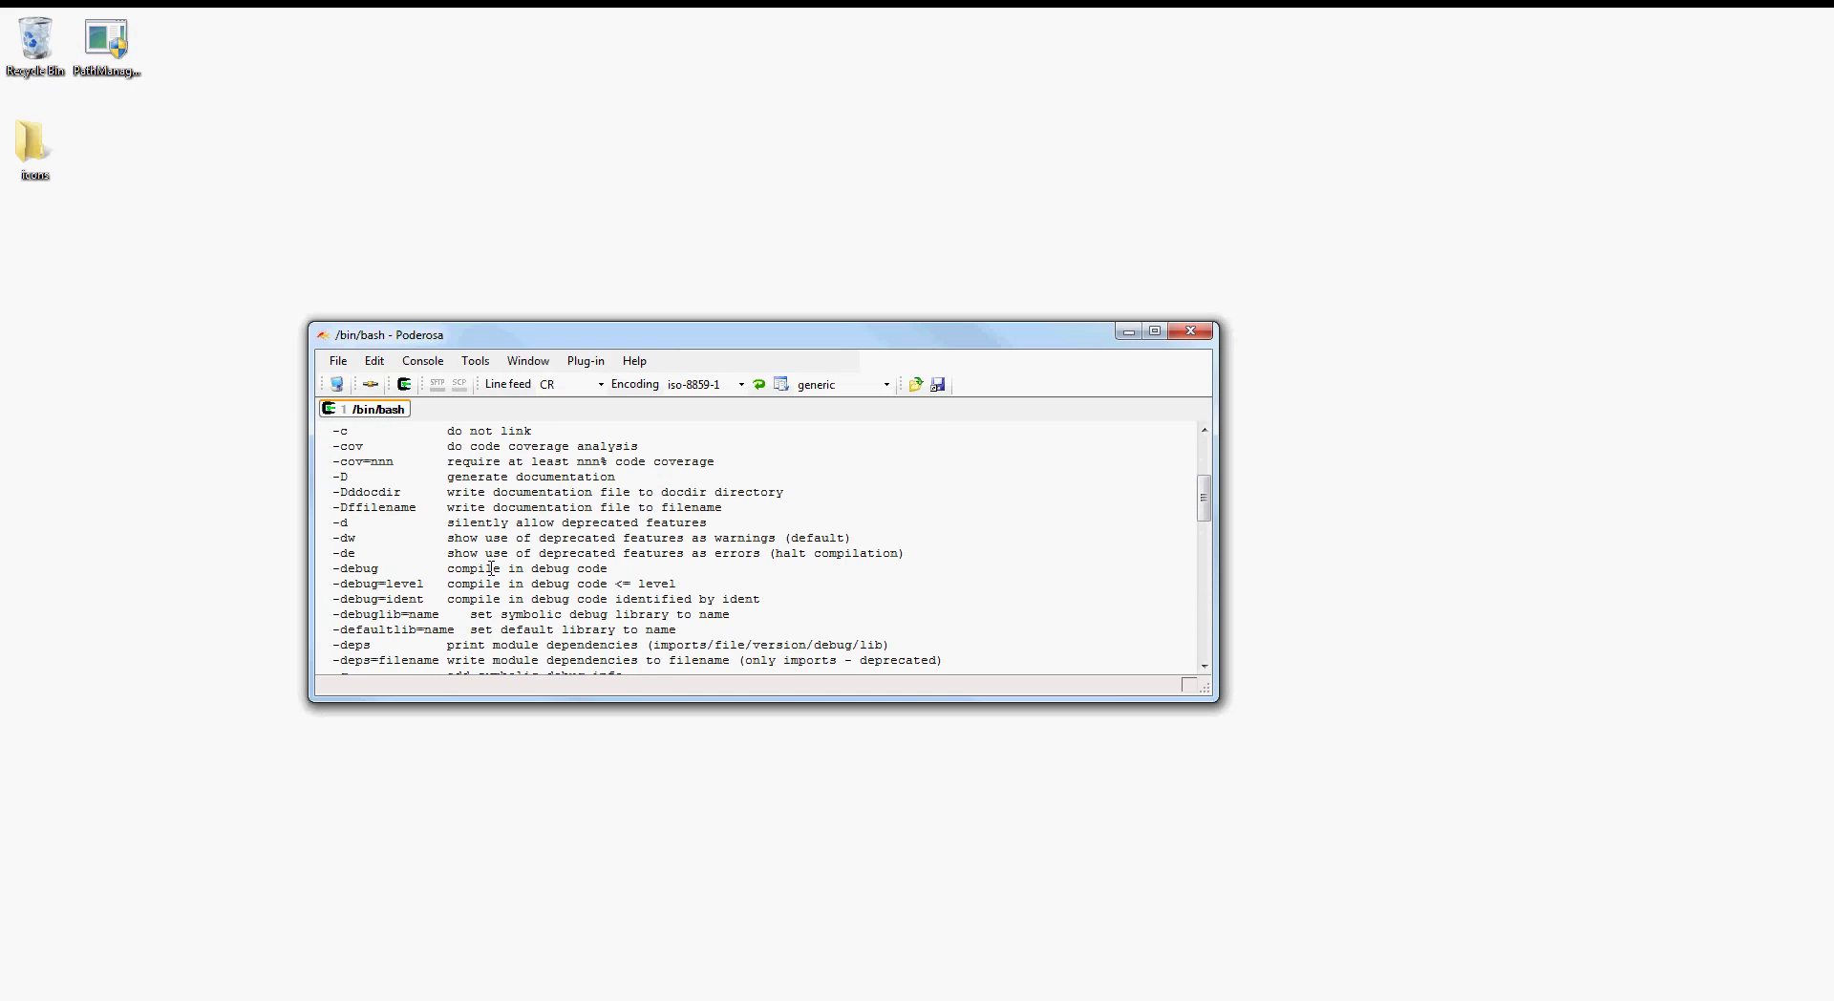
scroll(491, 569, "up", 2)
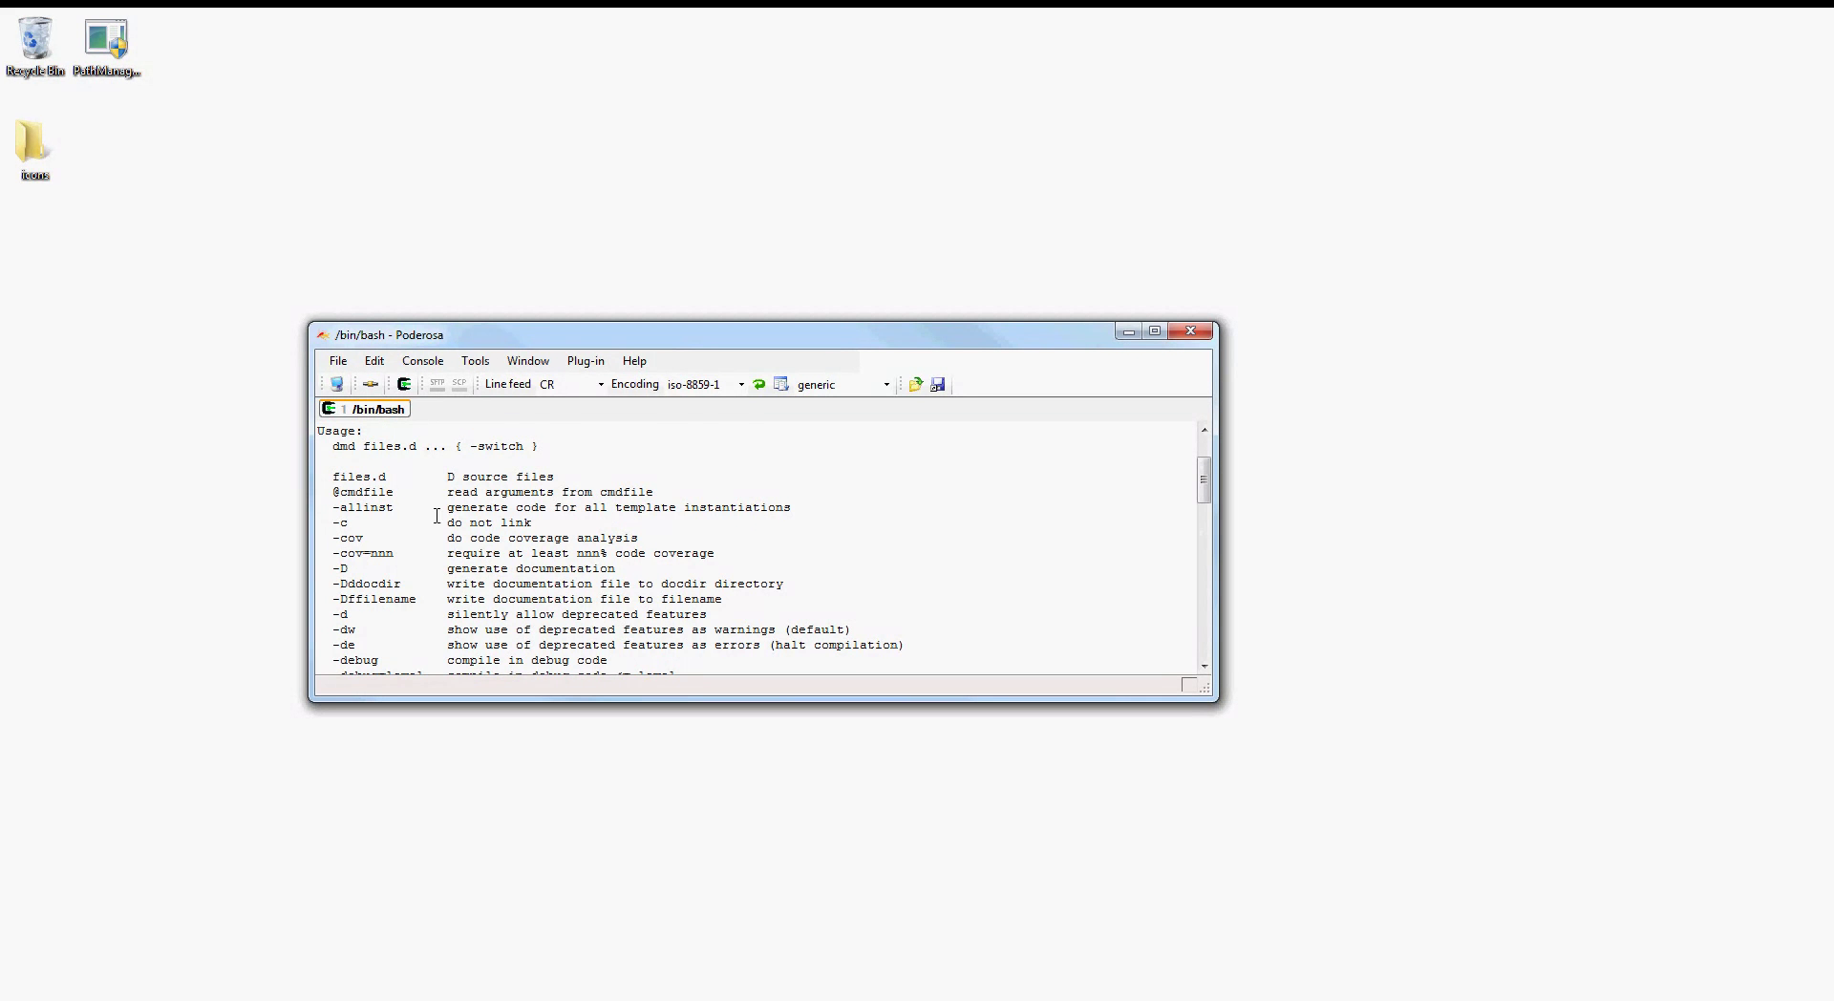
Read through the dmd compiler's command-line switches listed in the terminal
scroll(436, 516, "up", 1)
scroll(463, 521, "down", 9)
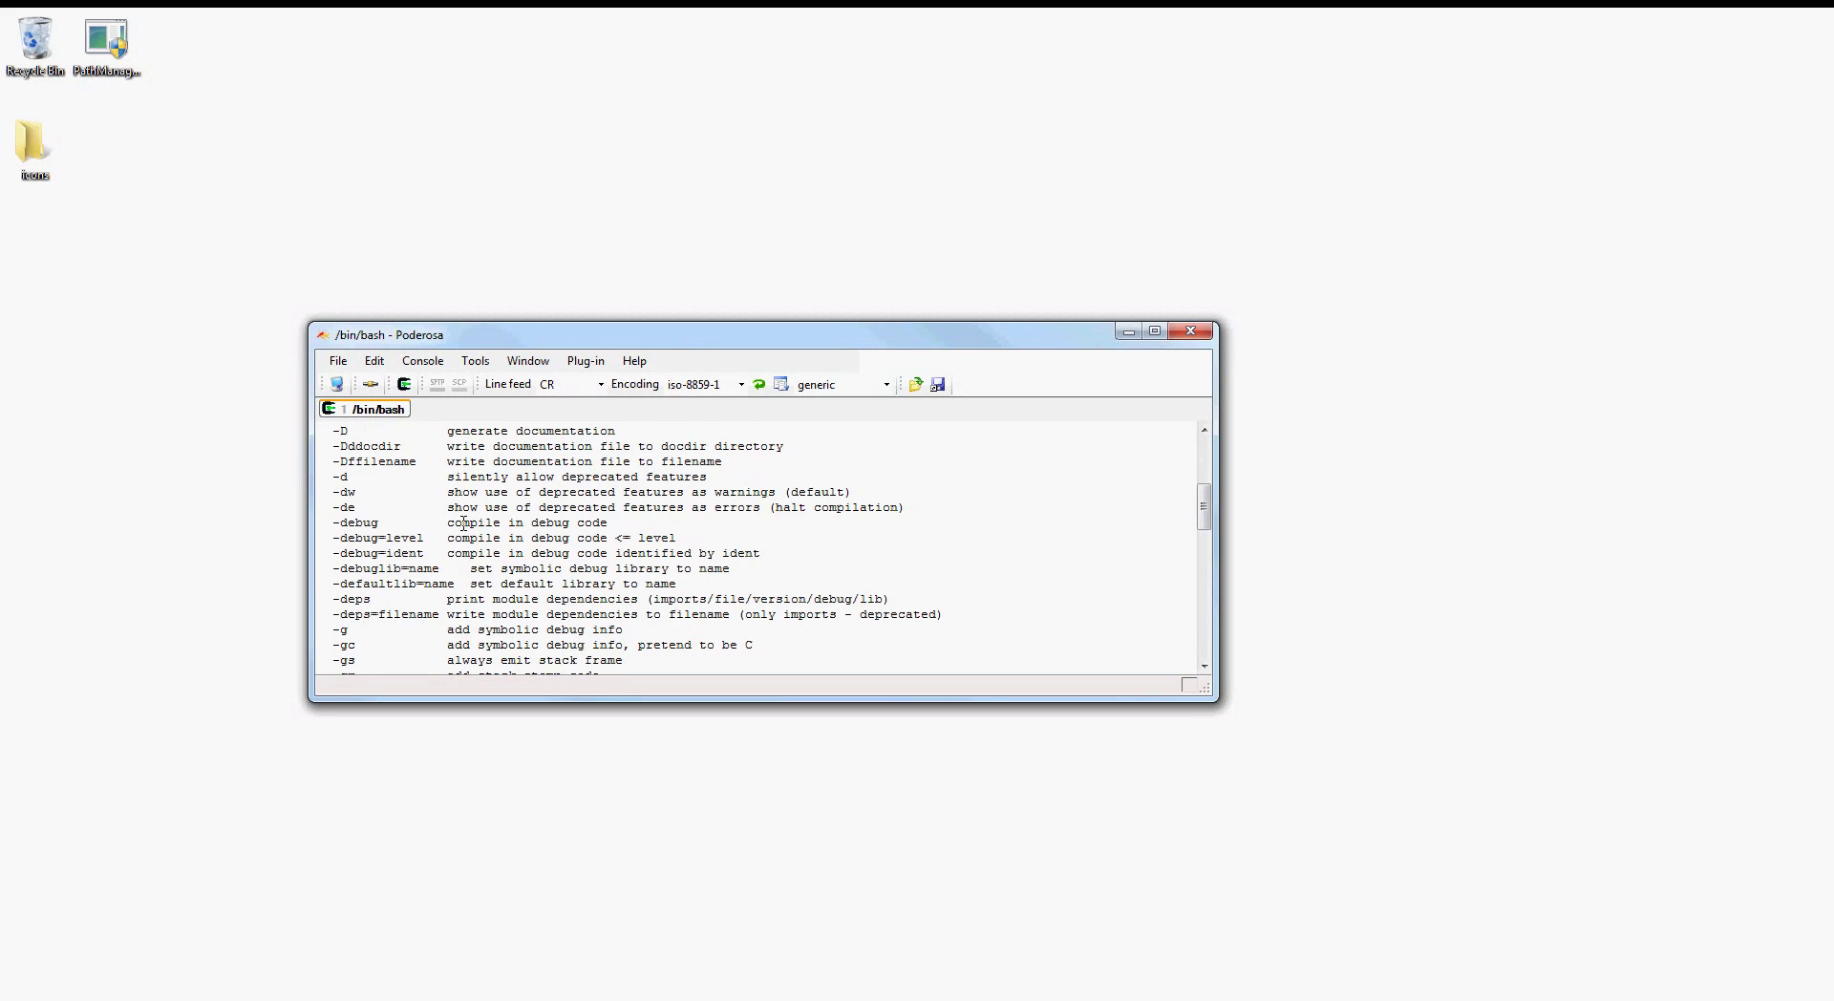
scroll(528, 547, "down", 9)
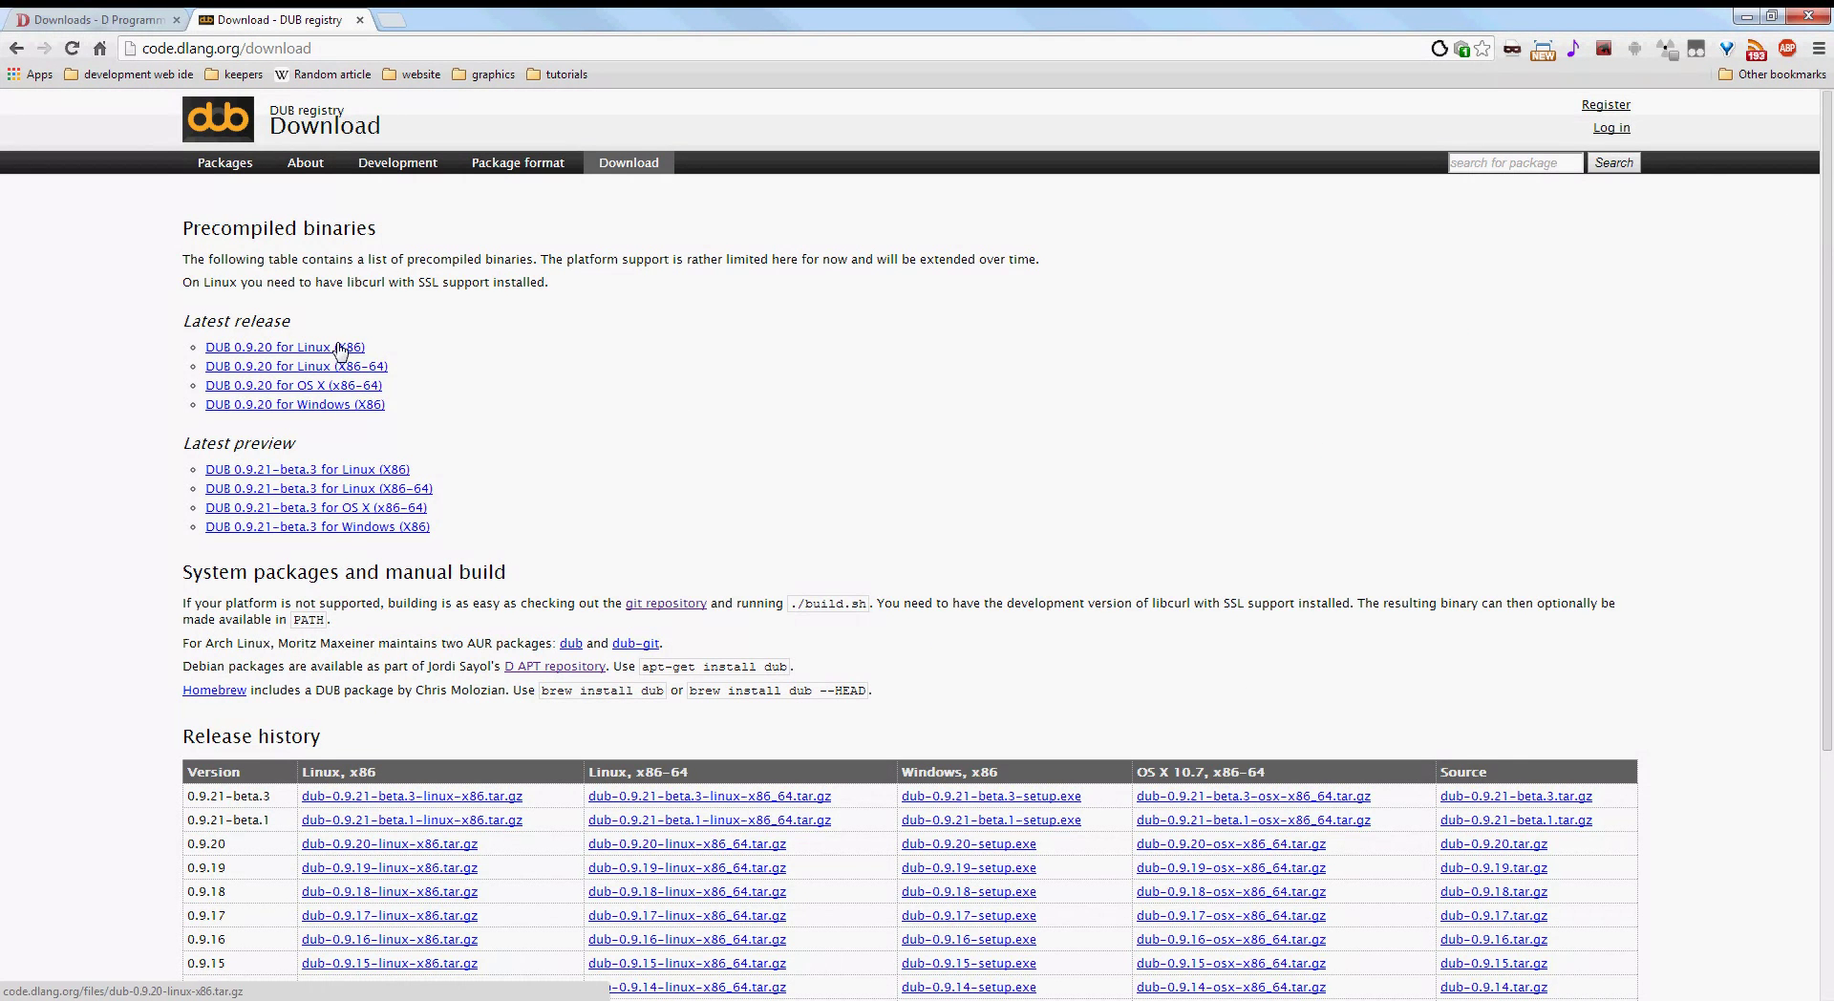
In Chrome, review the DUB release history on code.dlang.org/download and open the D APT repository link in a new tab
scroll(395, 758, "down", 2)
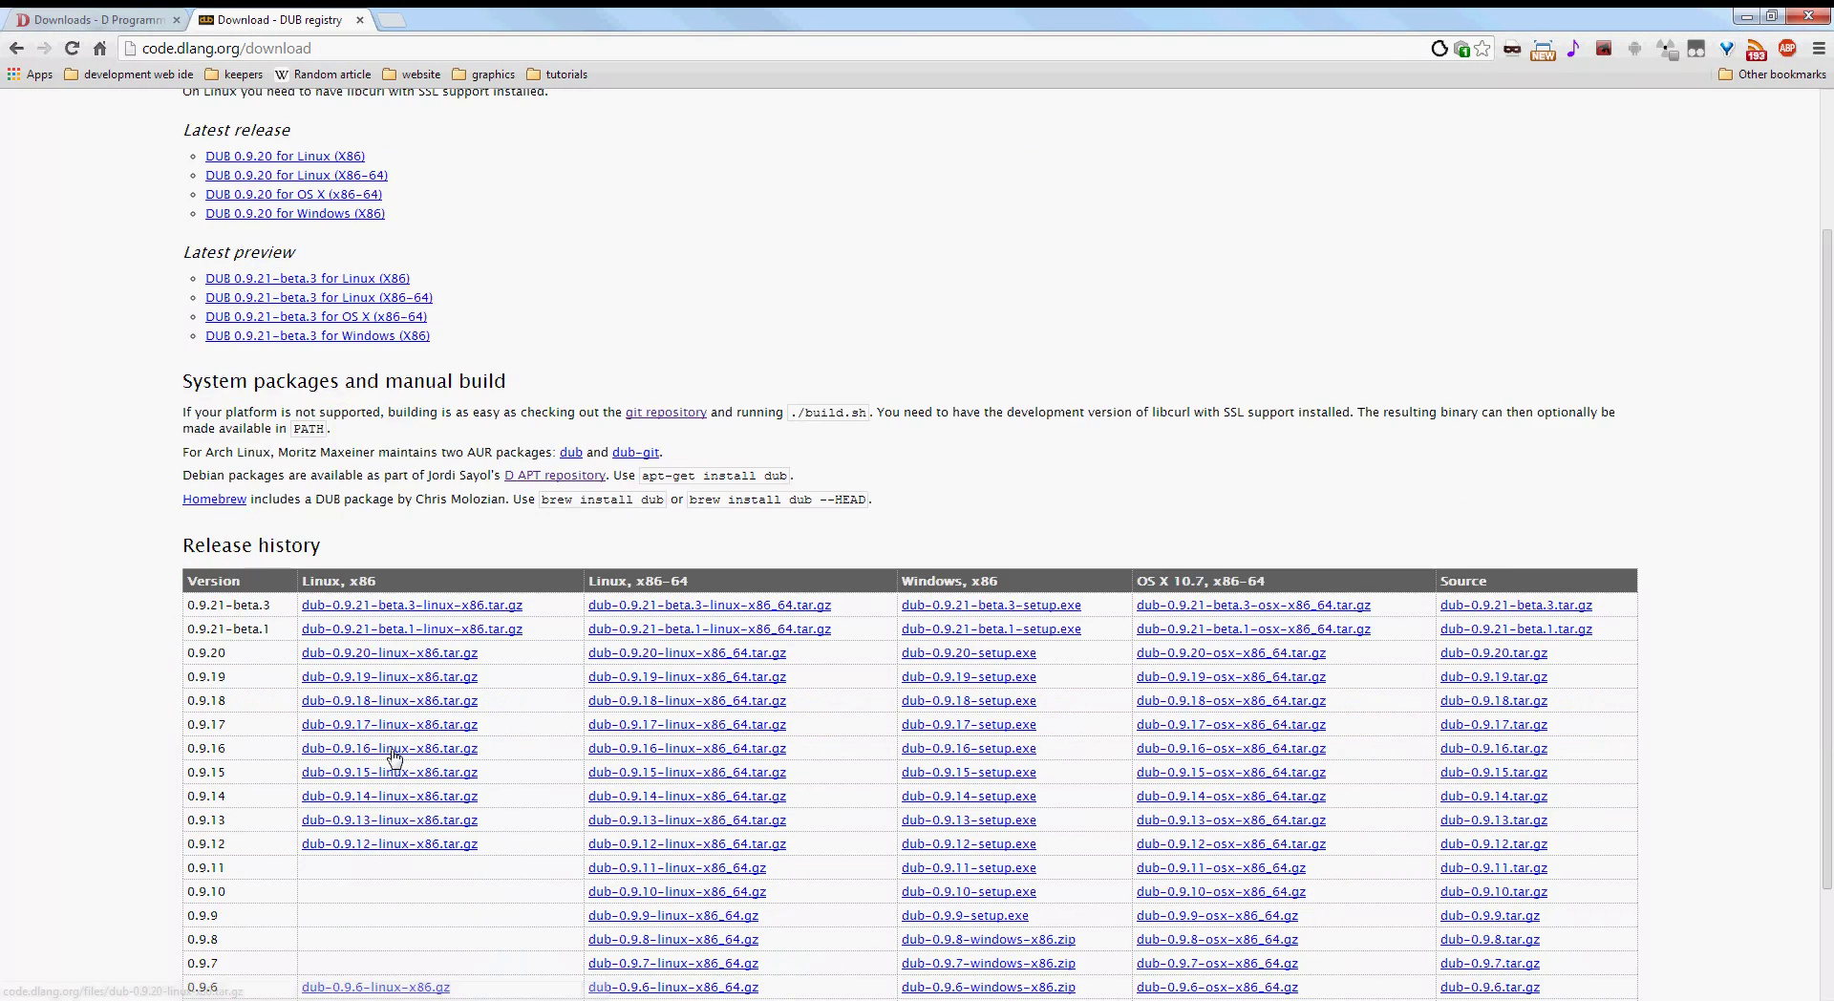
scroll(395, 757, "down", 2)
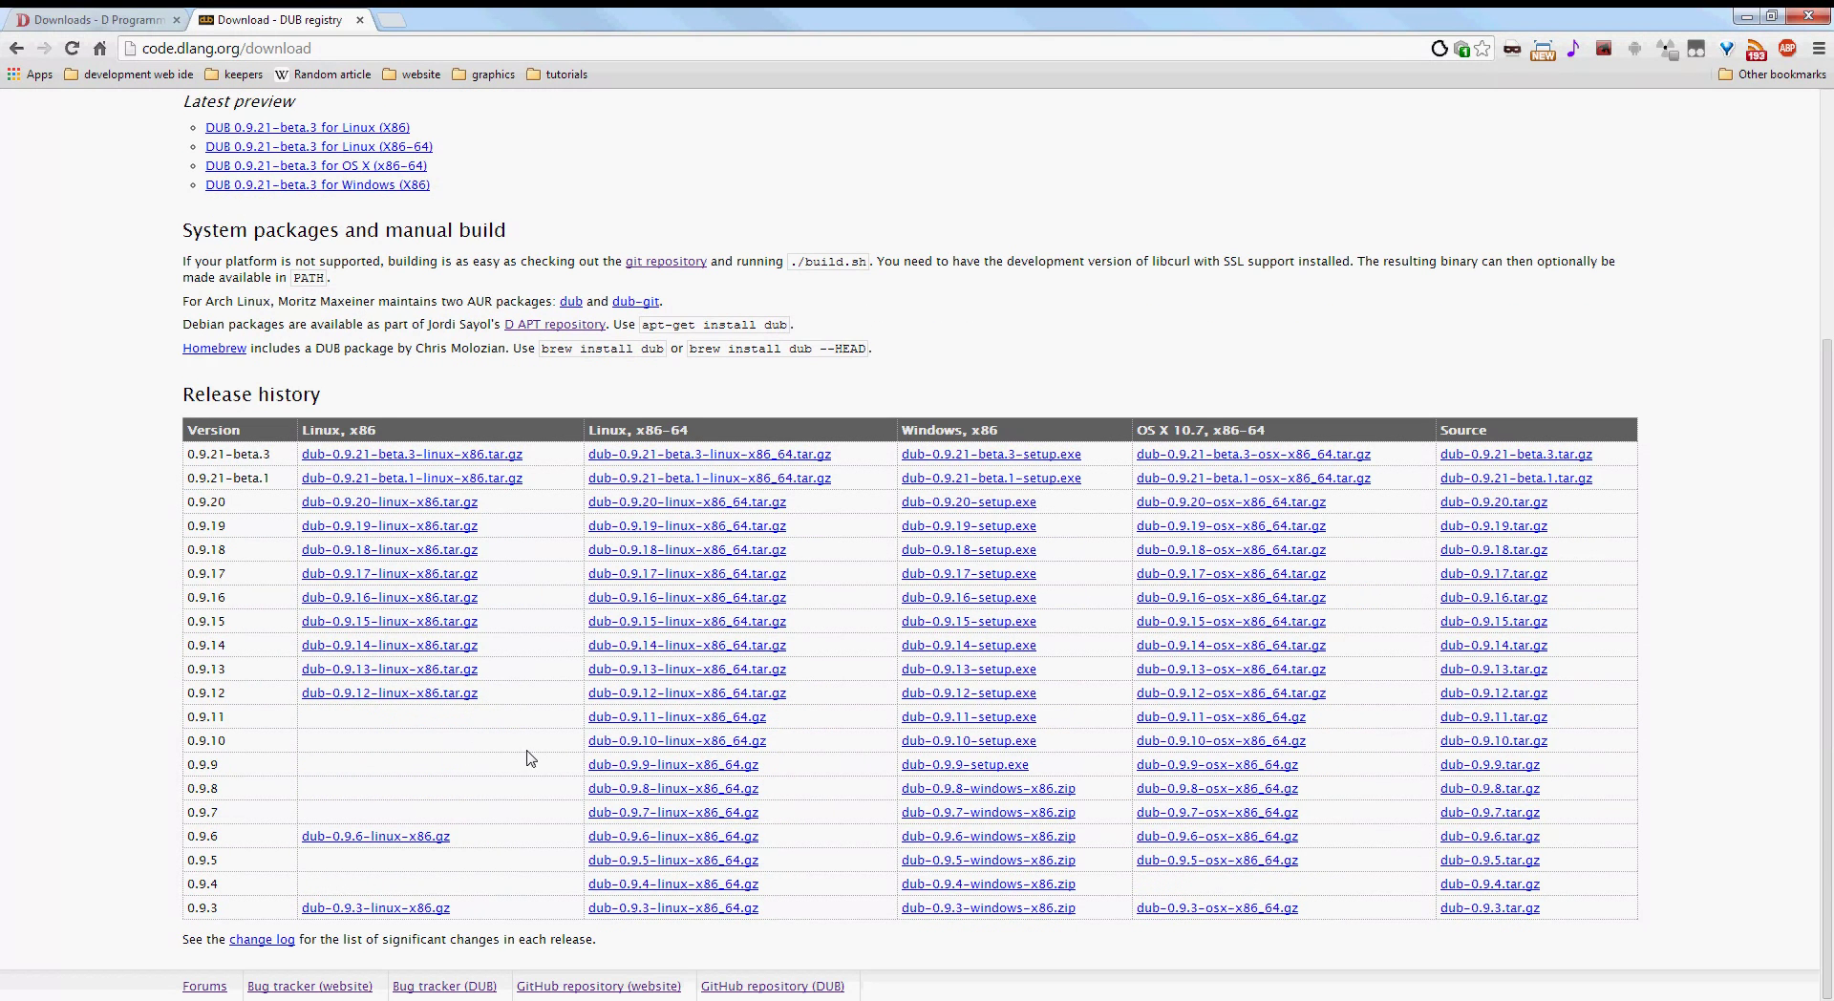
scroll(531, 758, "up", 3)
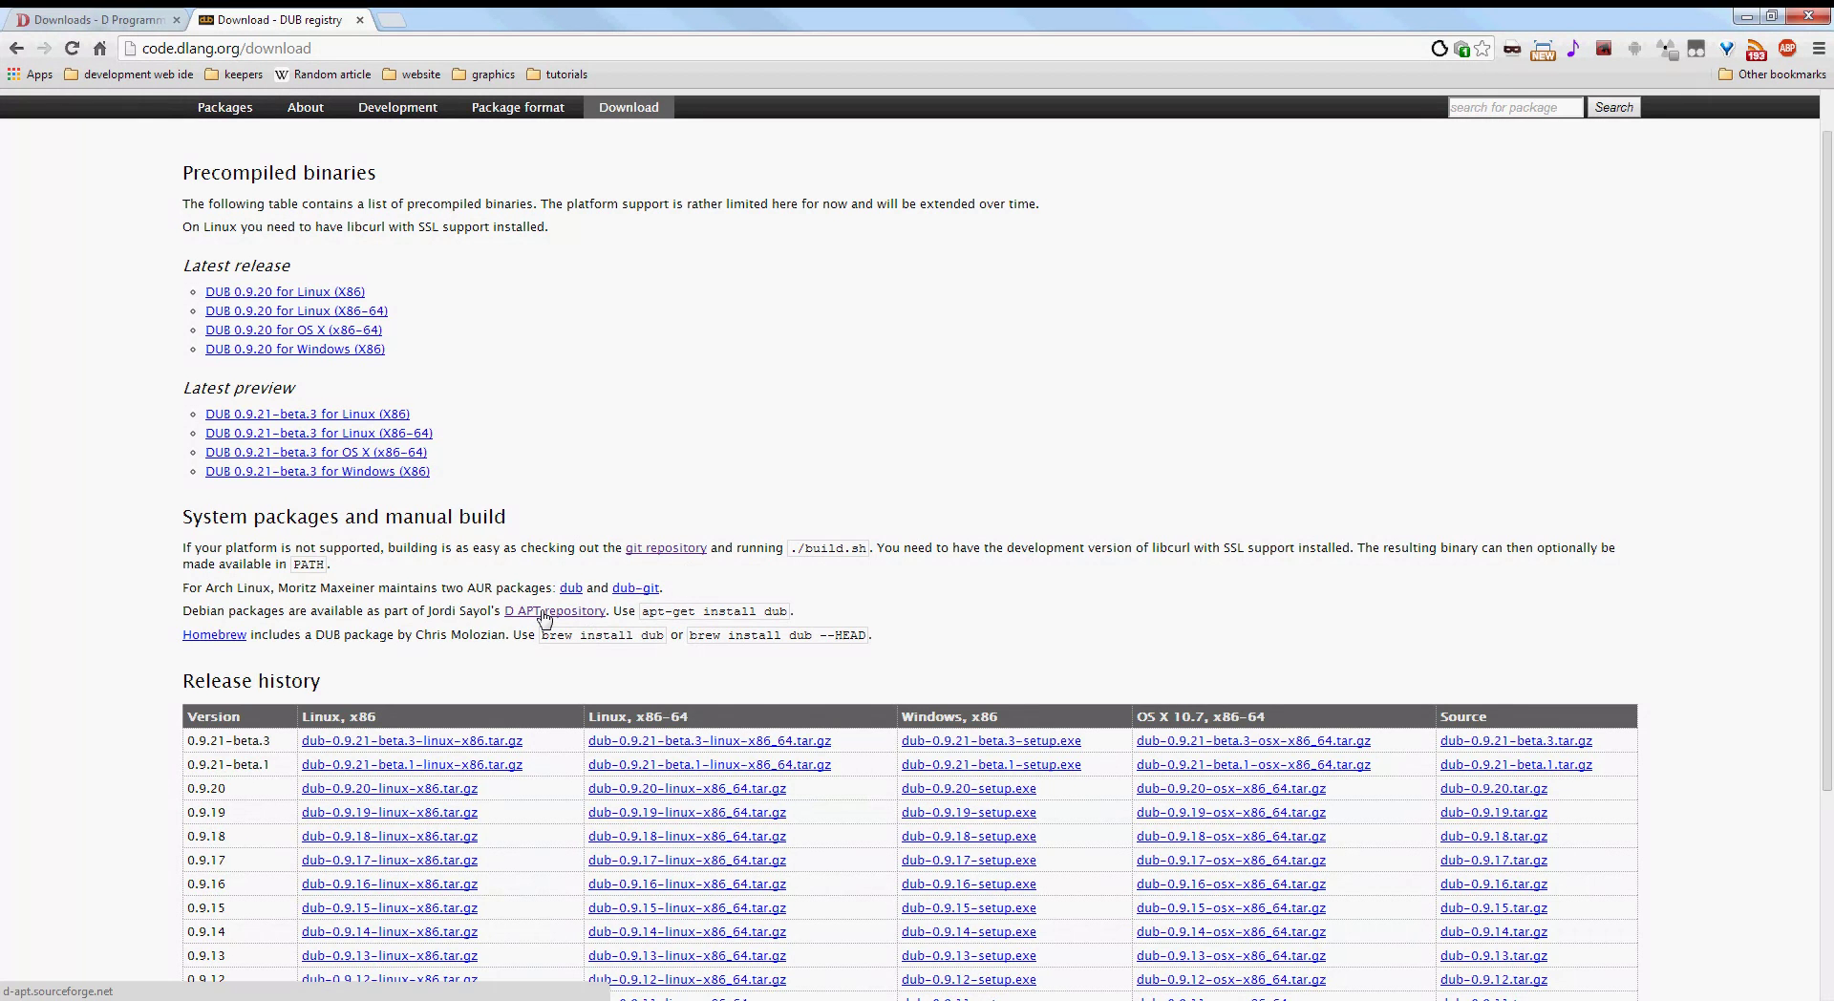
right_click(544, 616)
left_click(569, 623)
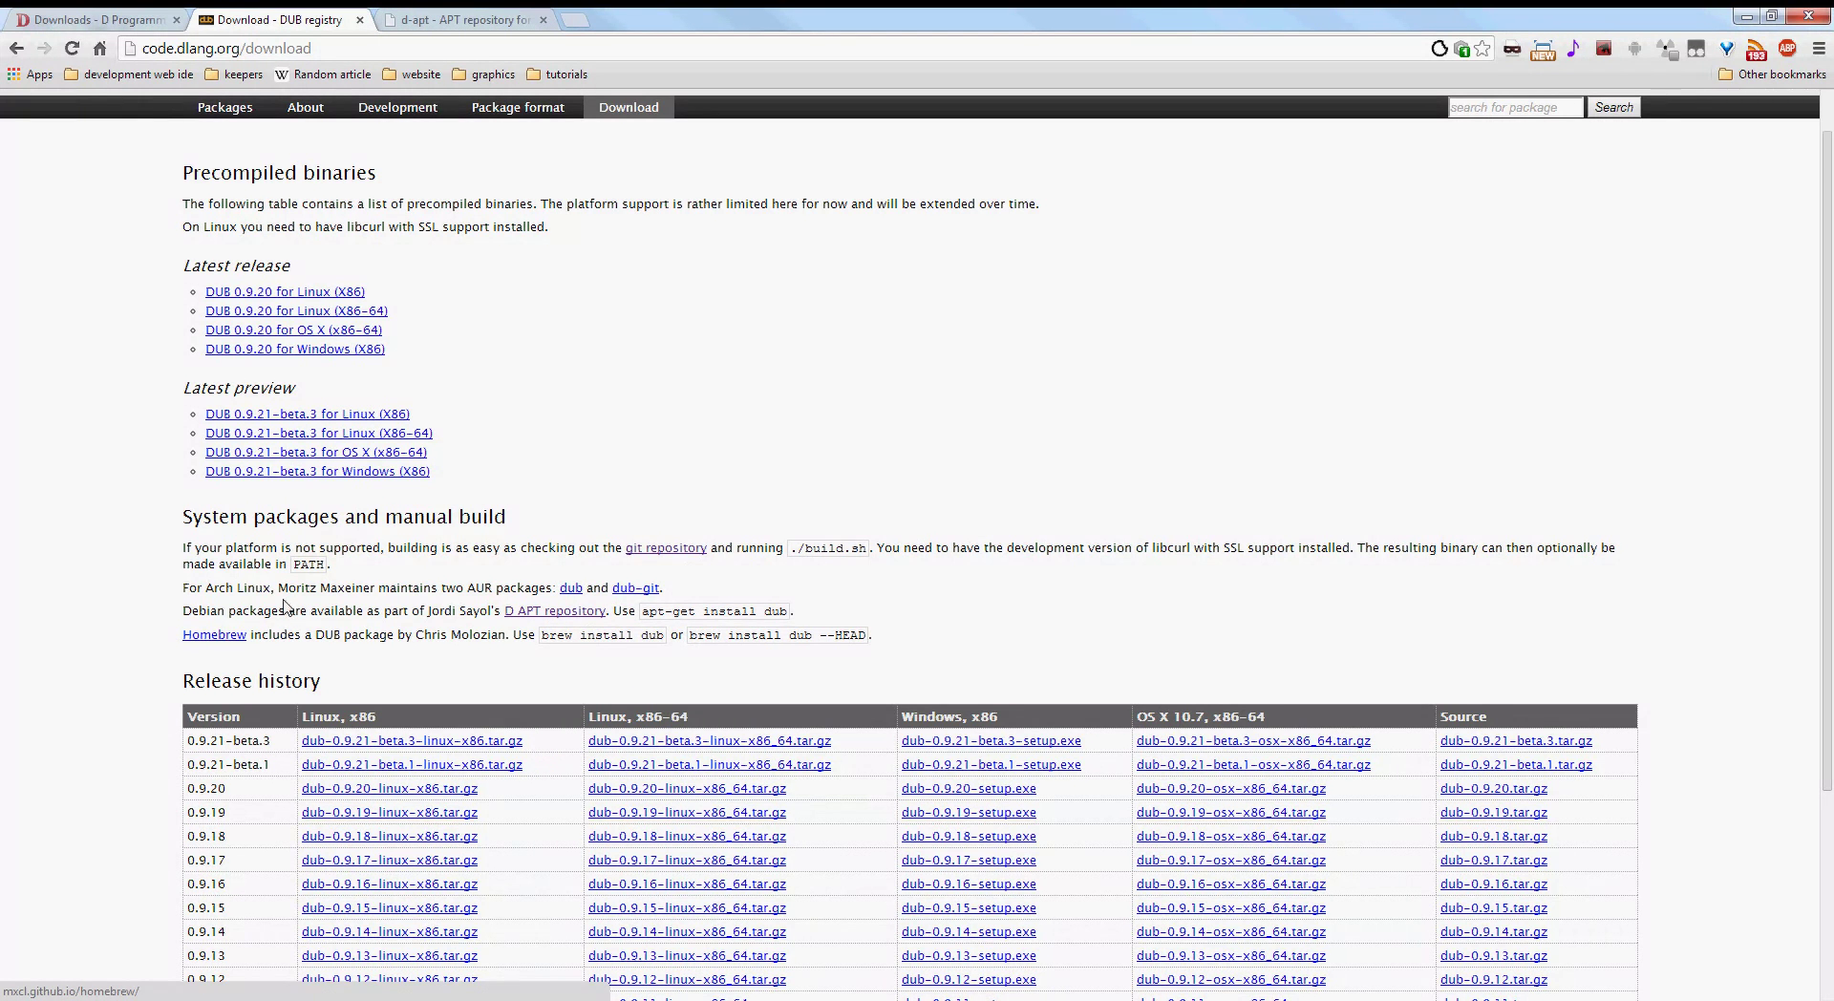
left_click(487, 16)
Examine the commands for adding the d-apt repository sources and installing its public key
scroll(334, 316, "down", 4)
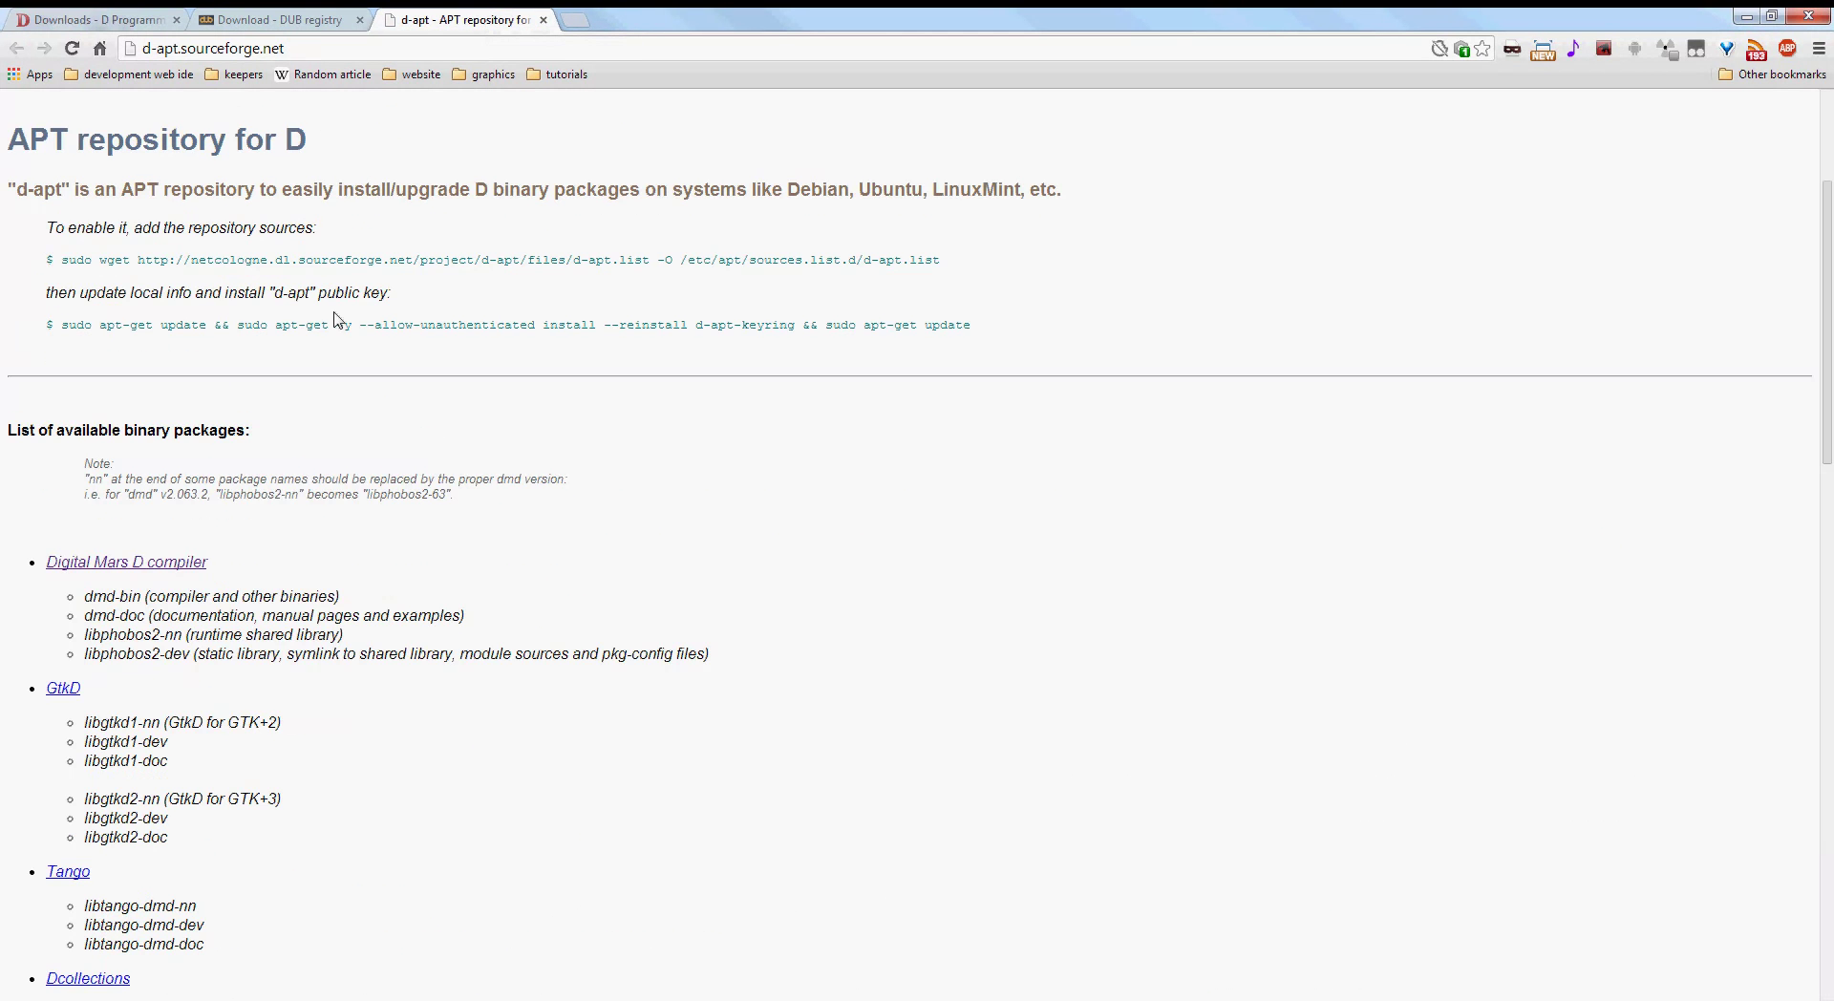
scroll(282, 320, "up", 3)
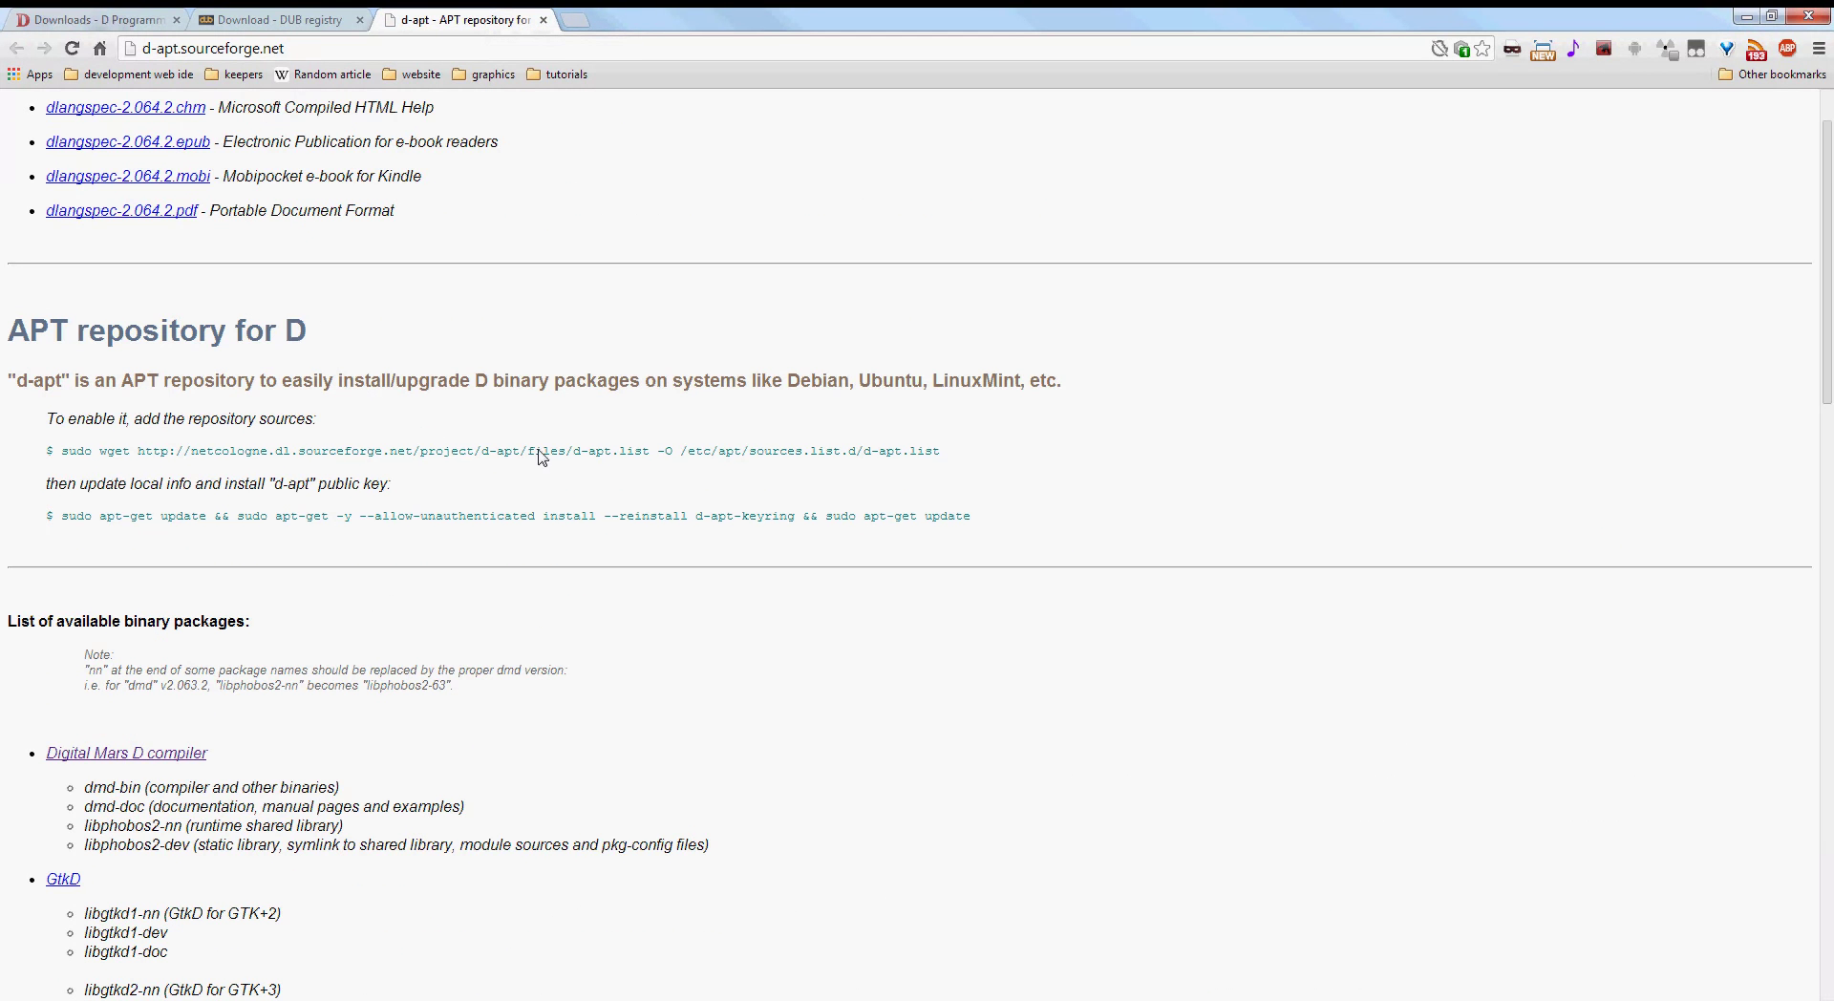
left_click_drag(998, 445, 566, 451)
left_click(458, 415)
Look through the list of available d-apt binary packages, from Digital Mars D compiler to Plot2kill, and return to the language specifications
scroll(486, 389, "down", 3)
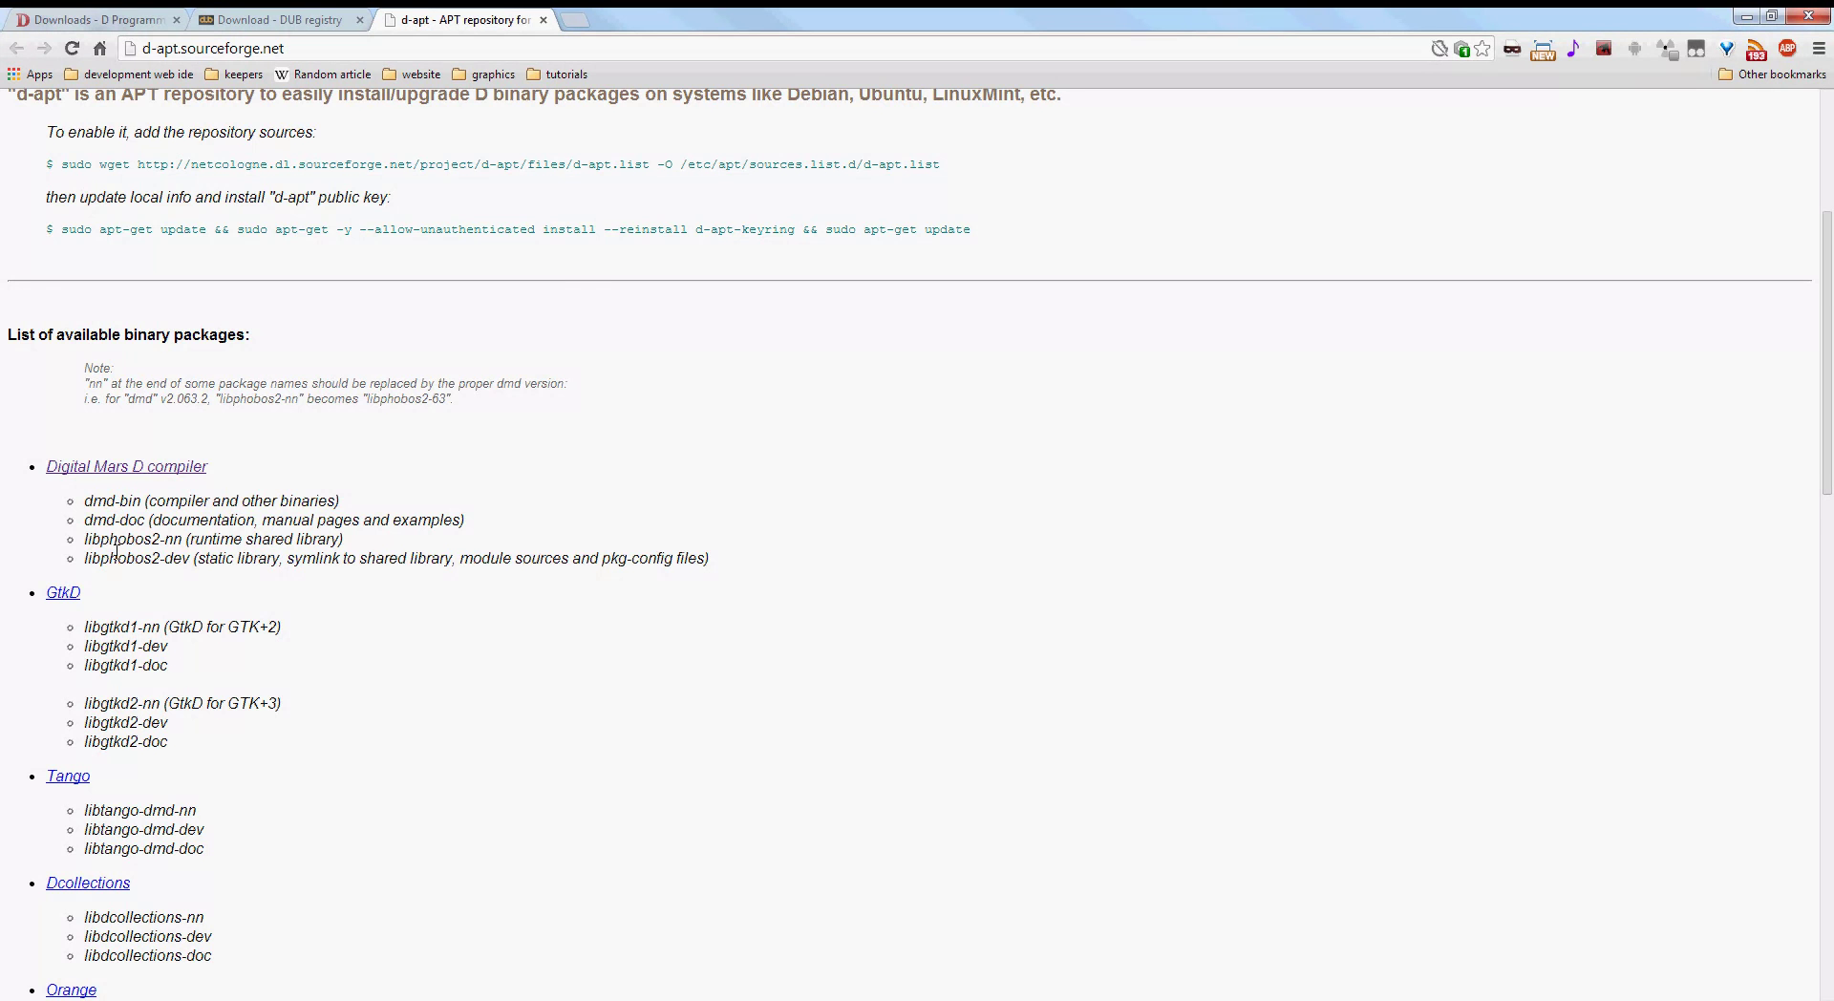
scroll(114, 552, "down", 1)
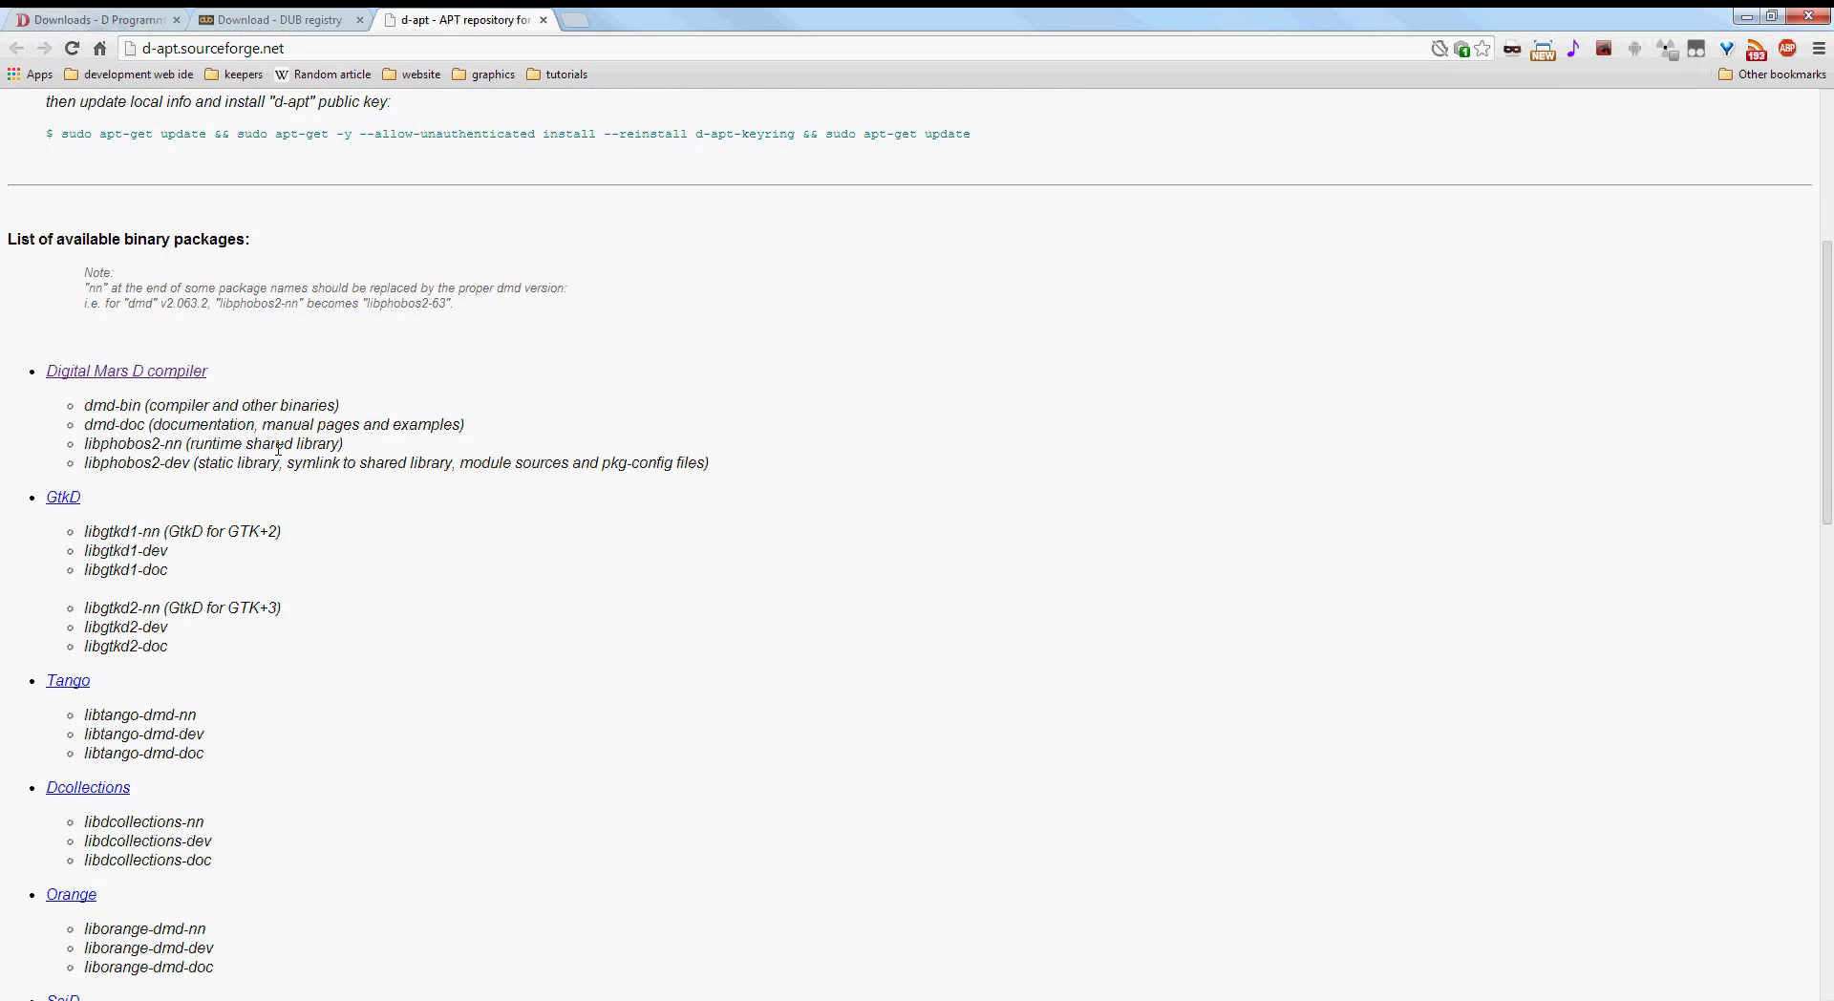
scroll(278, 448, "down", 3)
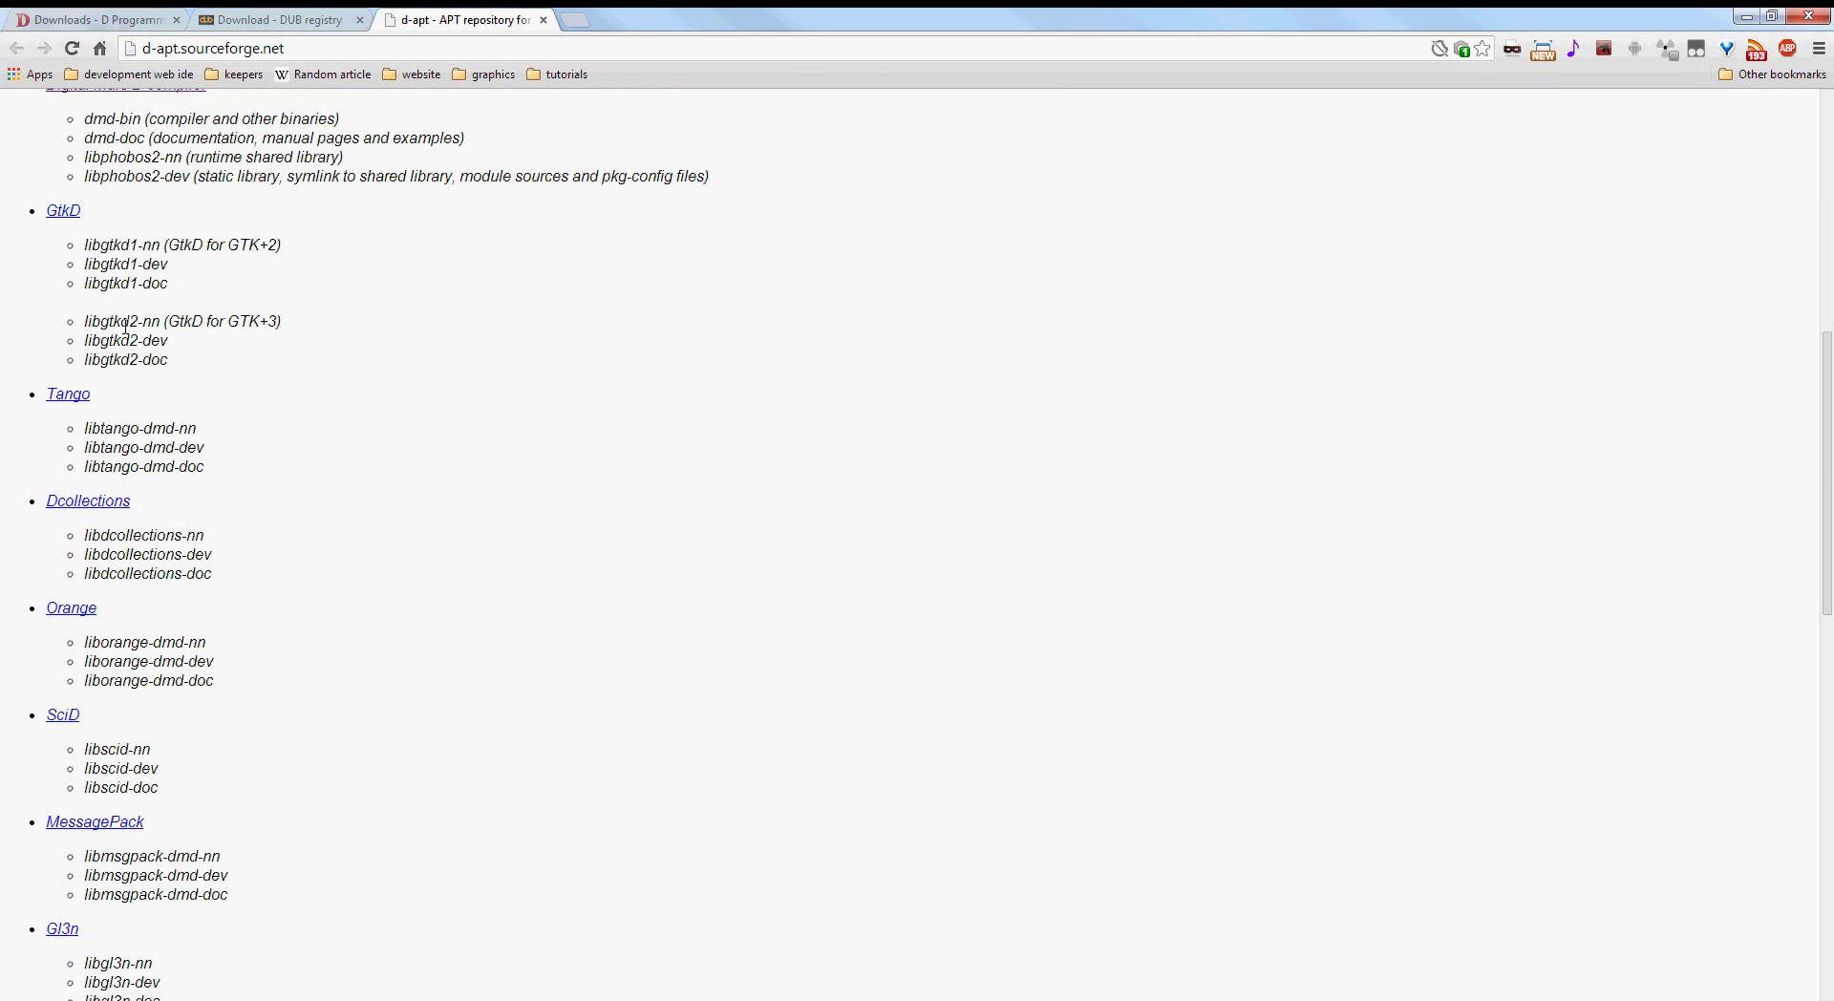
scroll(176, 764, "down", 2)
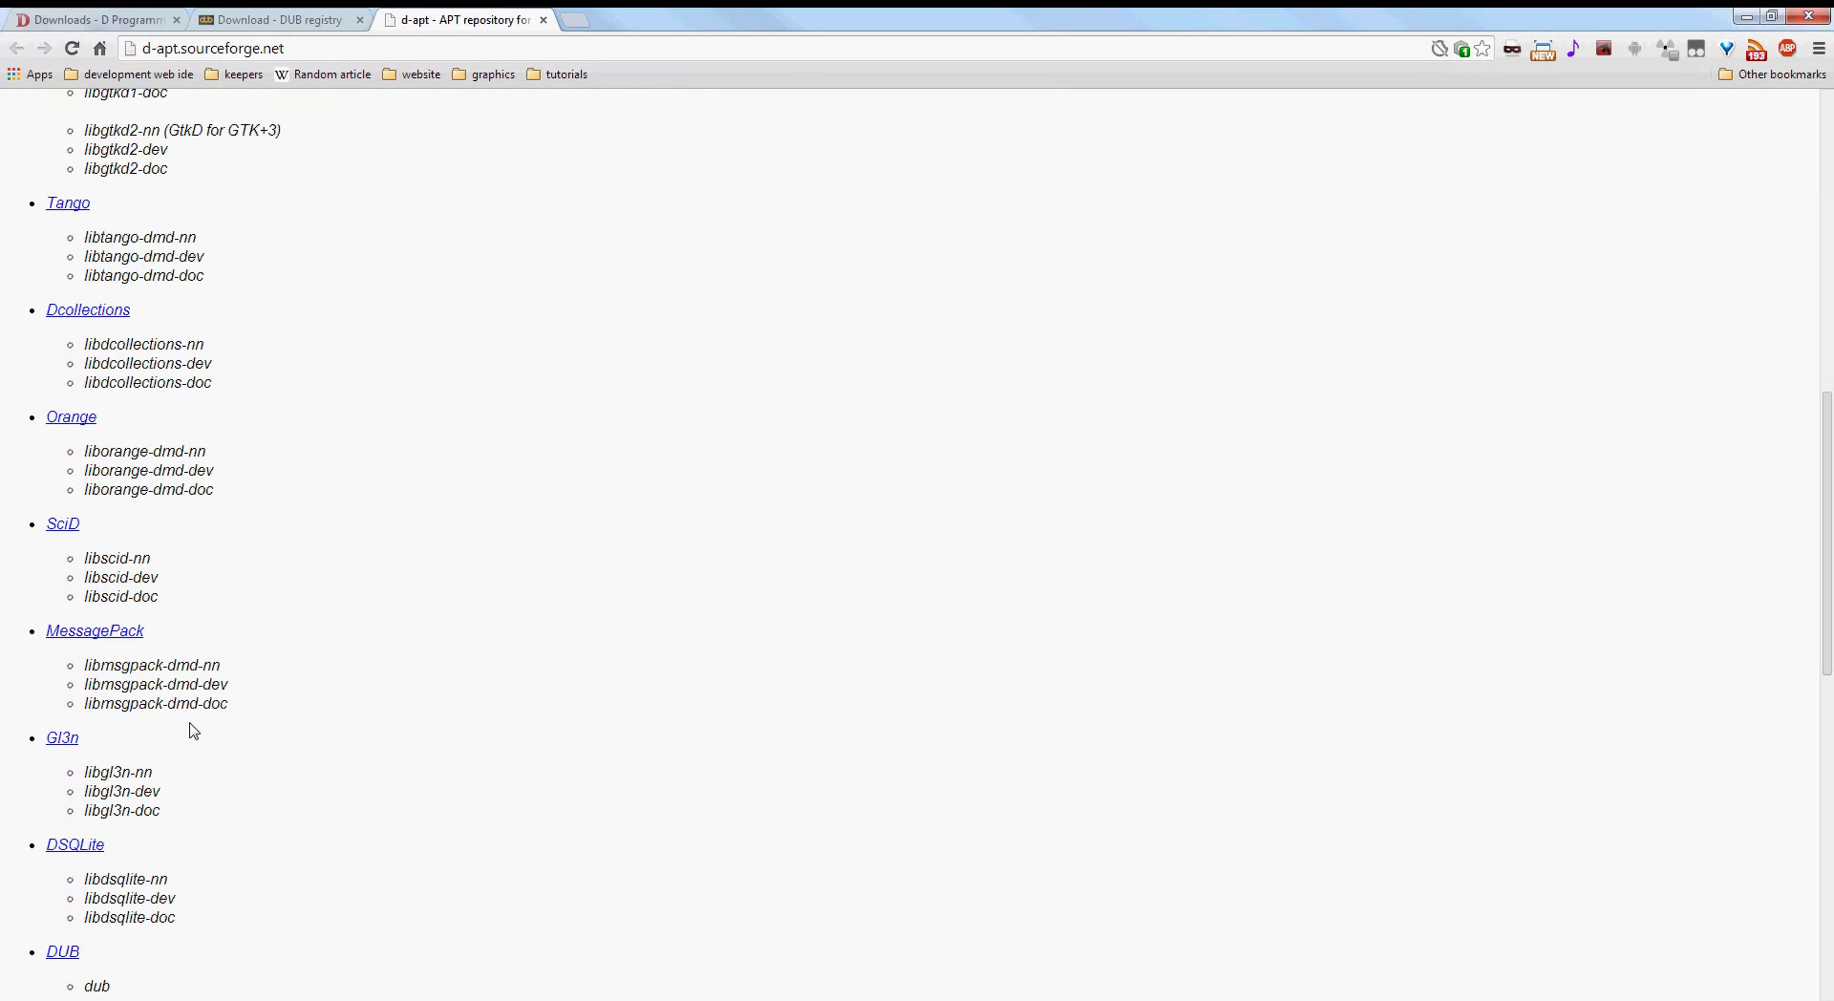
scroll(196, 728, "down", 1)
scroll(199, 724, "down", 1)
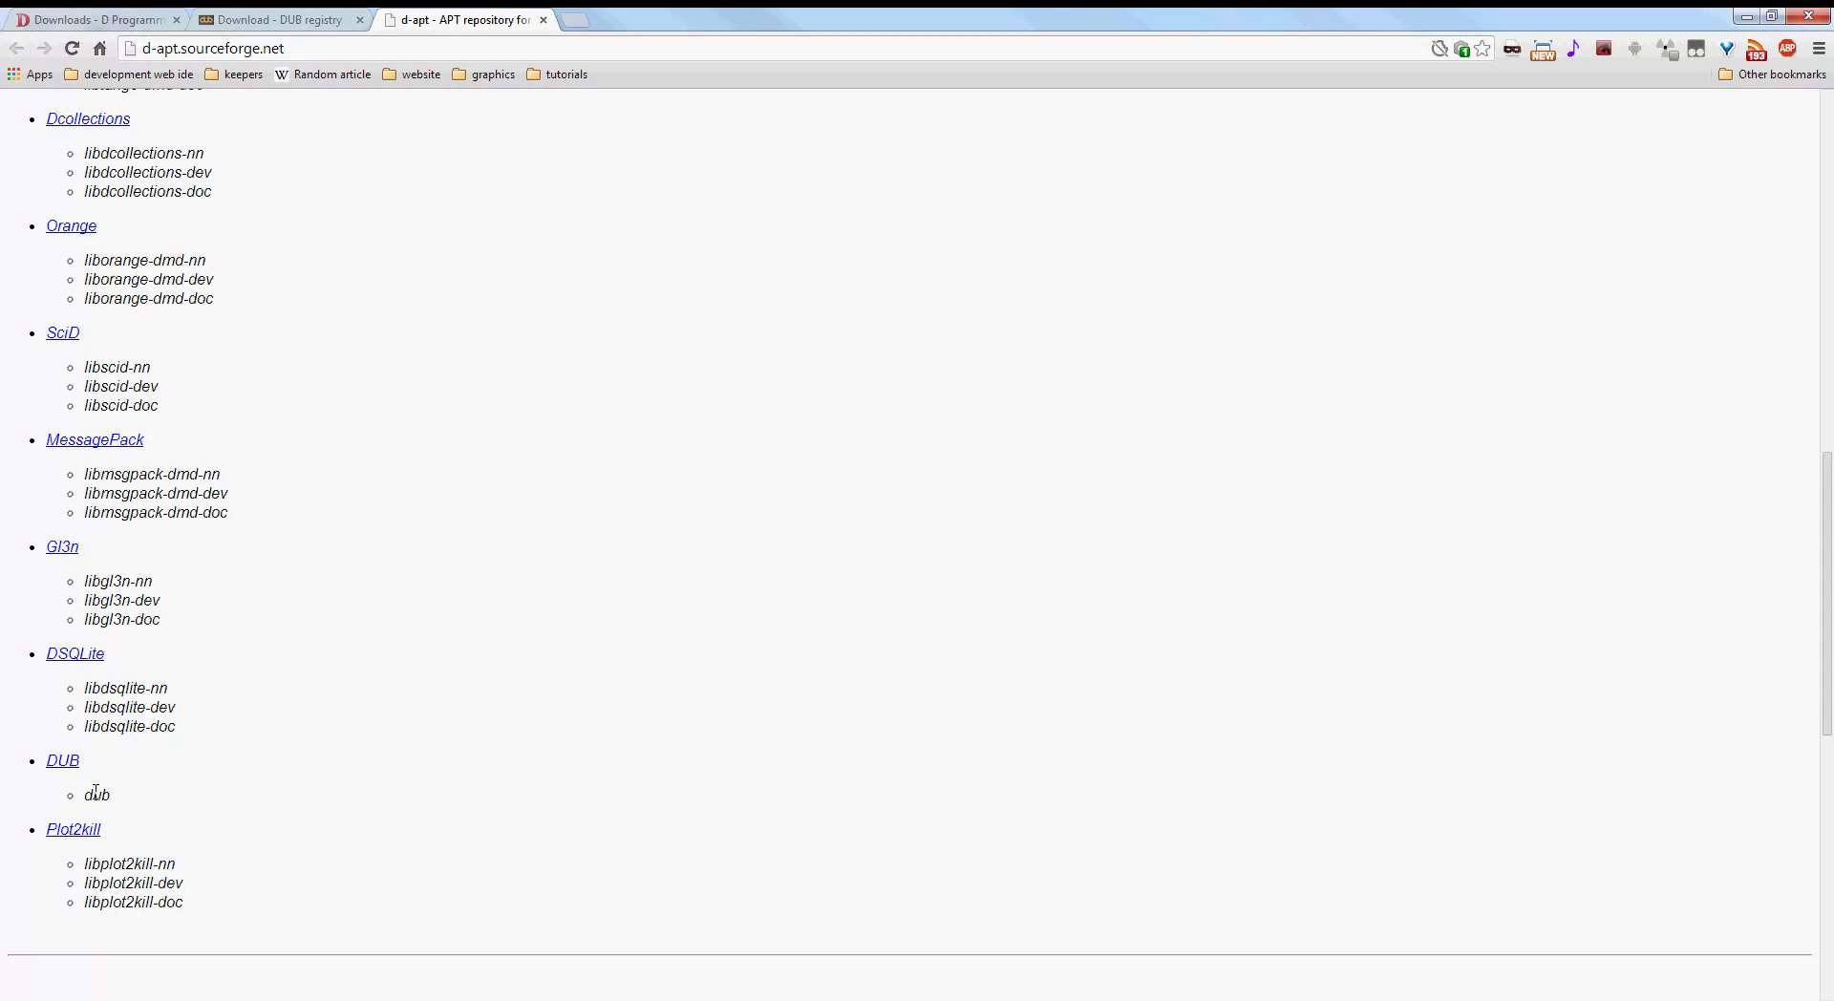
scroll(200, 793, "up", 7)
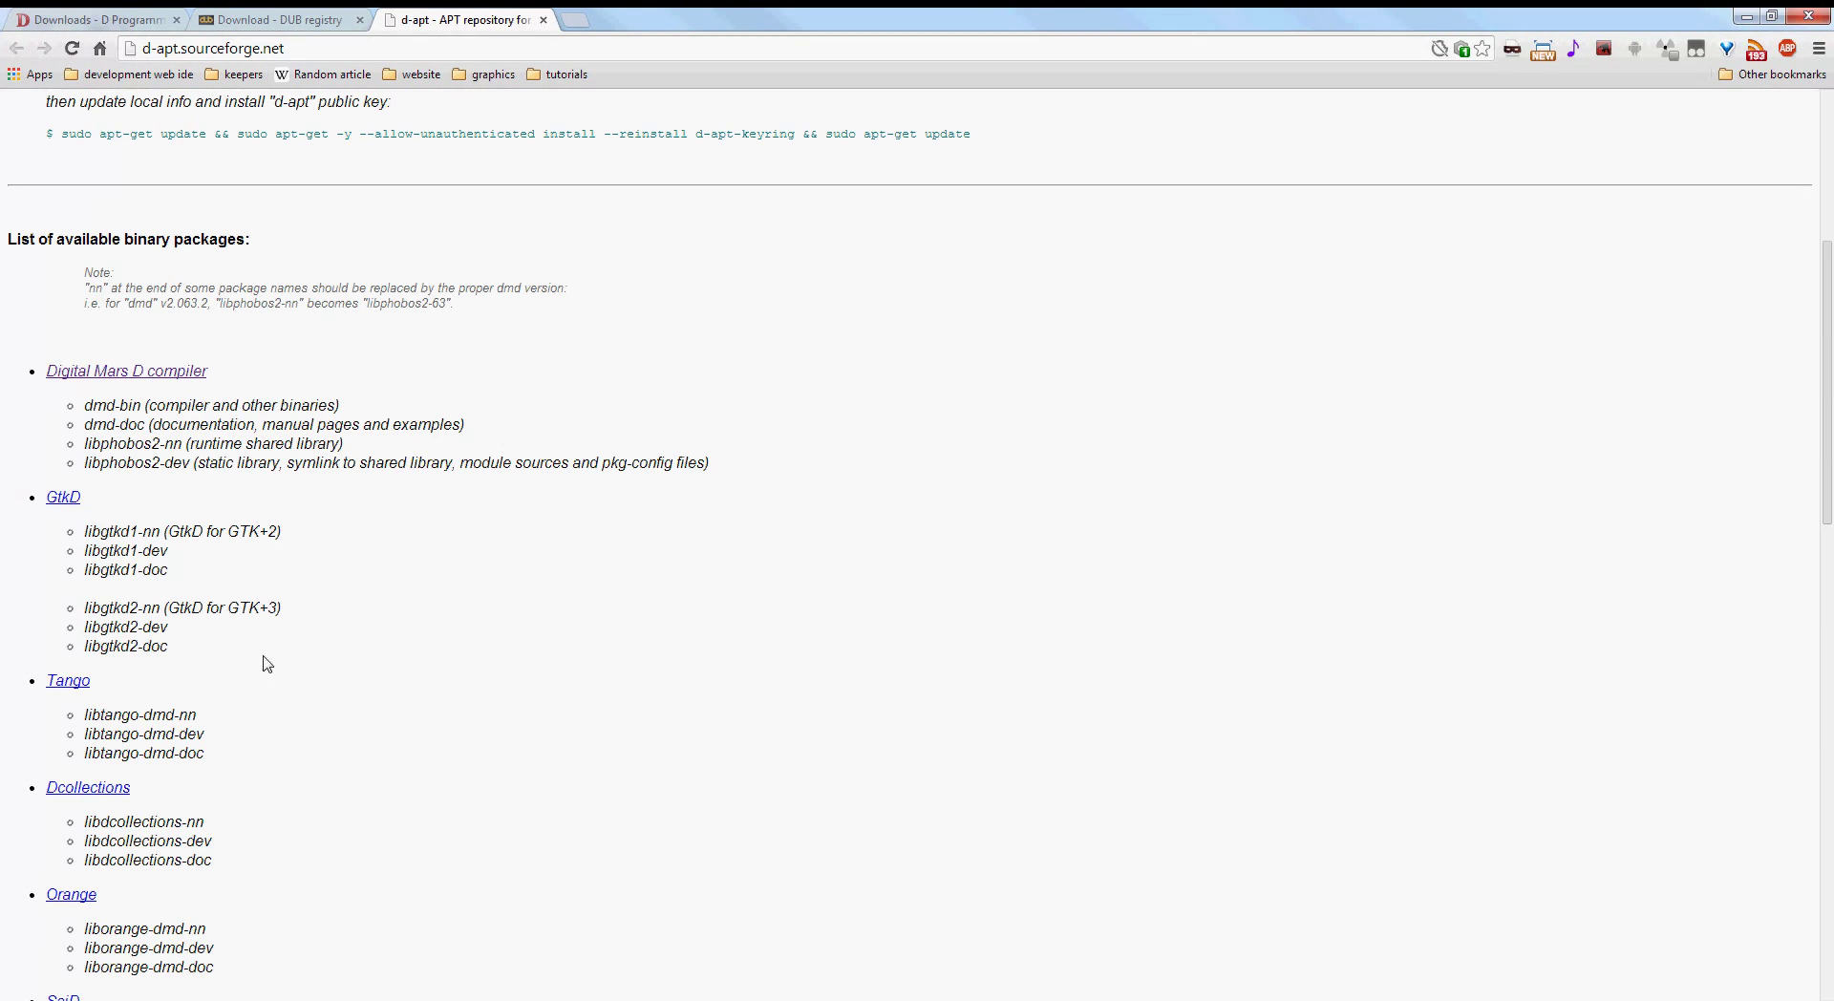
scroll(402, 401, "up", 3)
scroll(449, 363, "up", 2)
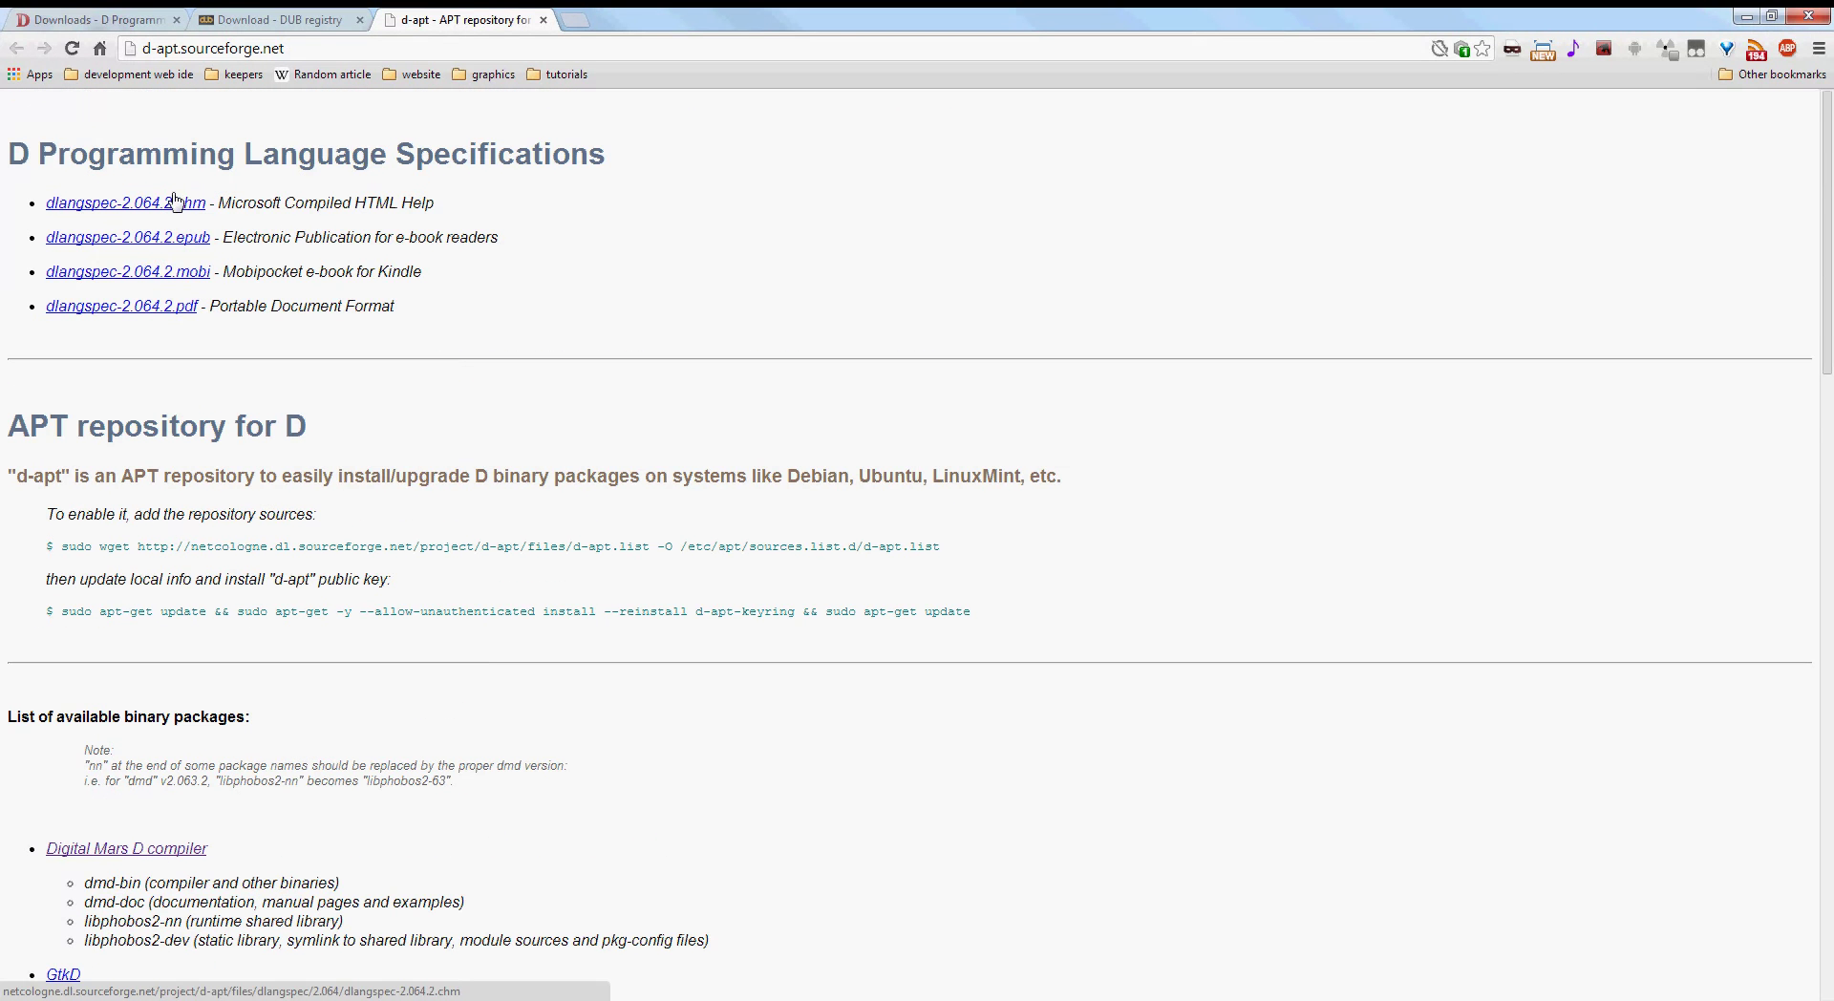
Download the dlangspec-2.064.2.pdf specification and open it in Foxit Reader to view the topics under the Lexical bookmark
left_click(183, 306)
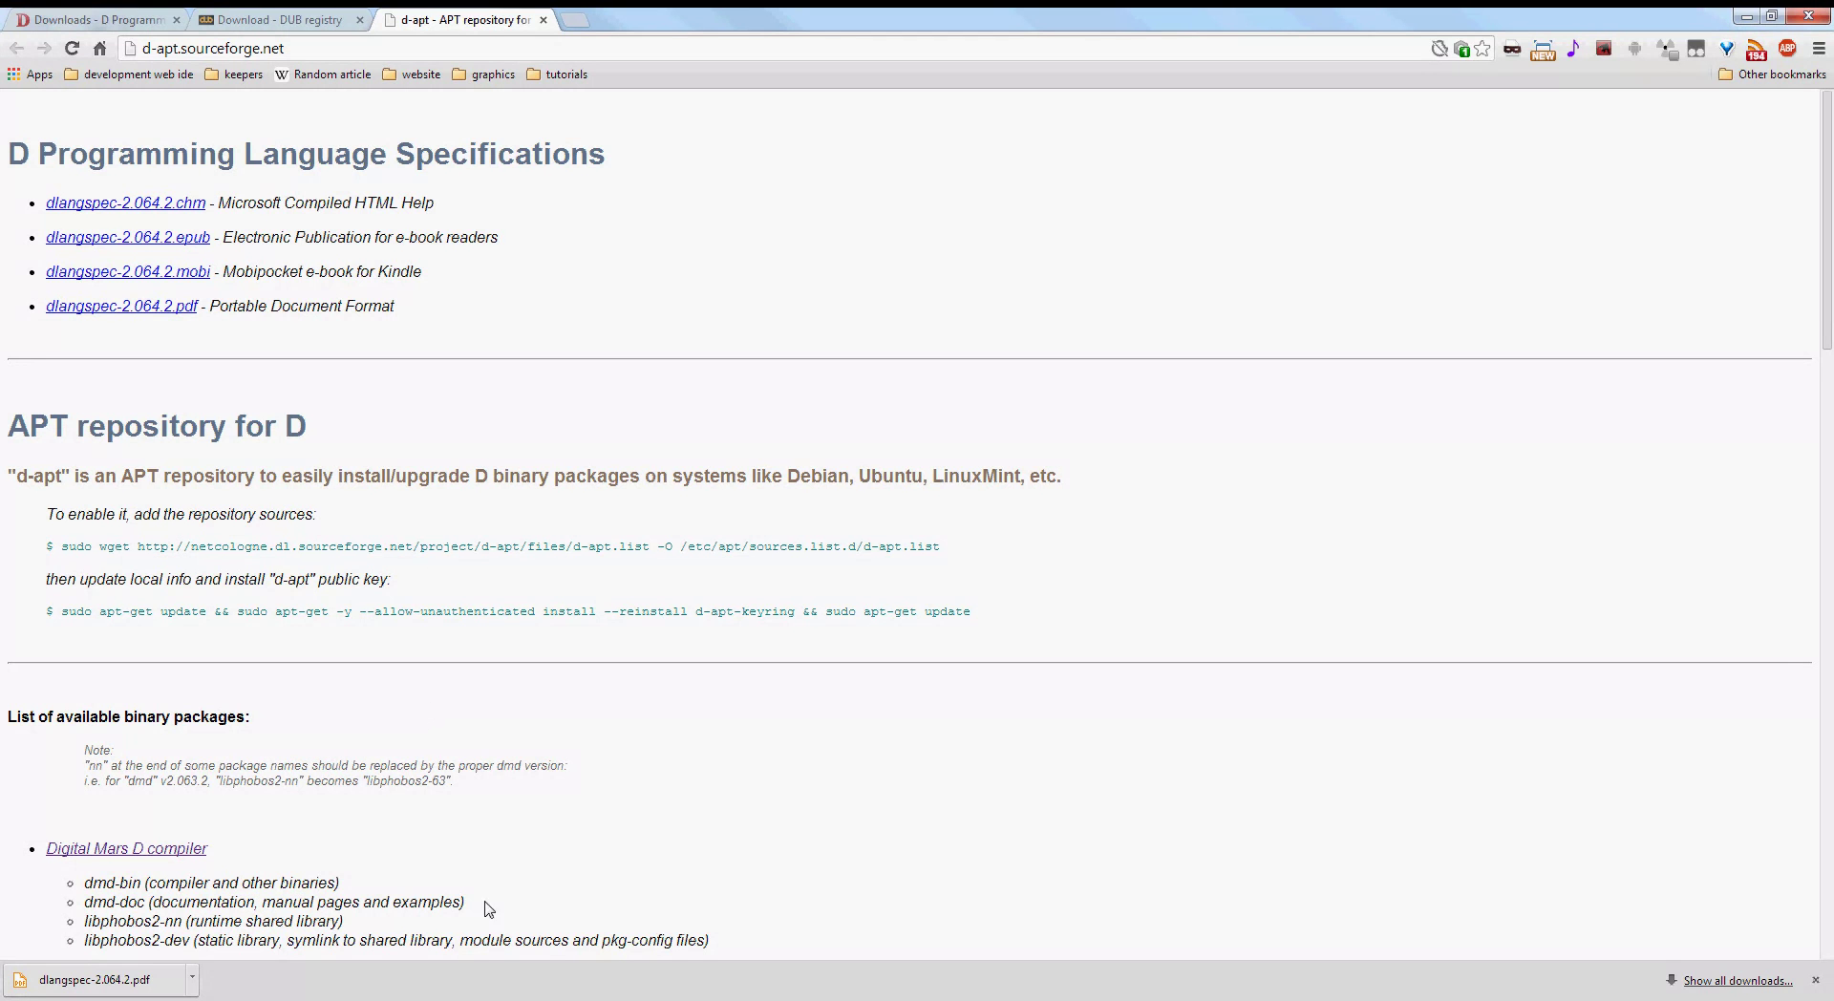
left_click(150, 974)
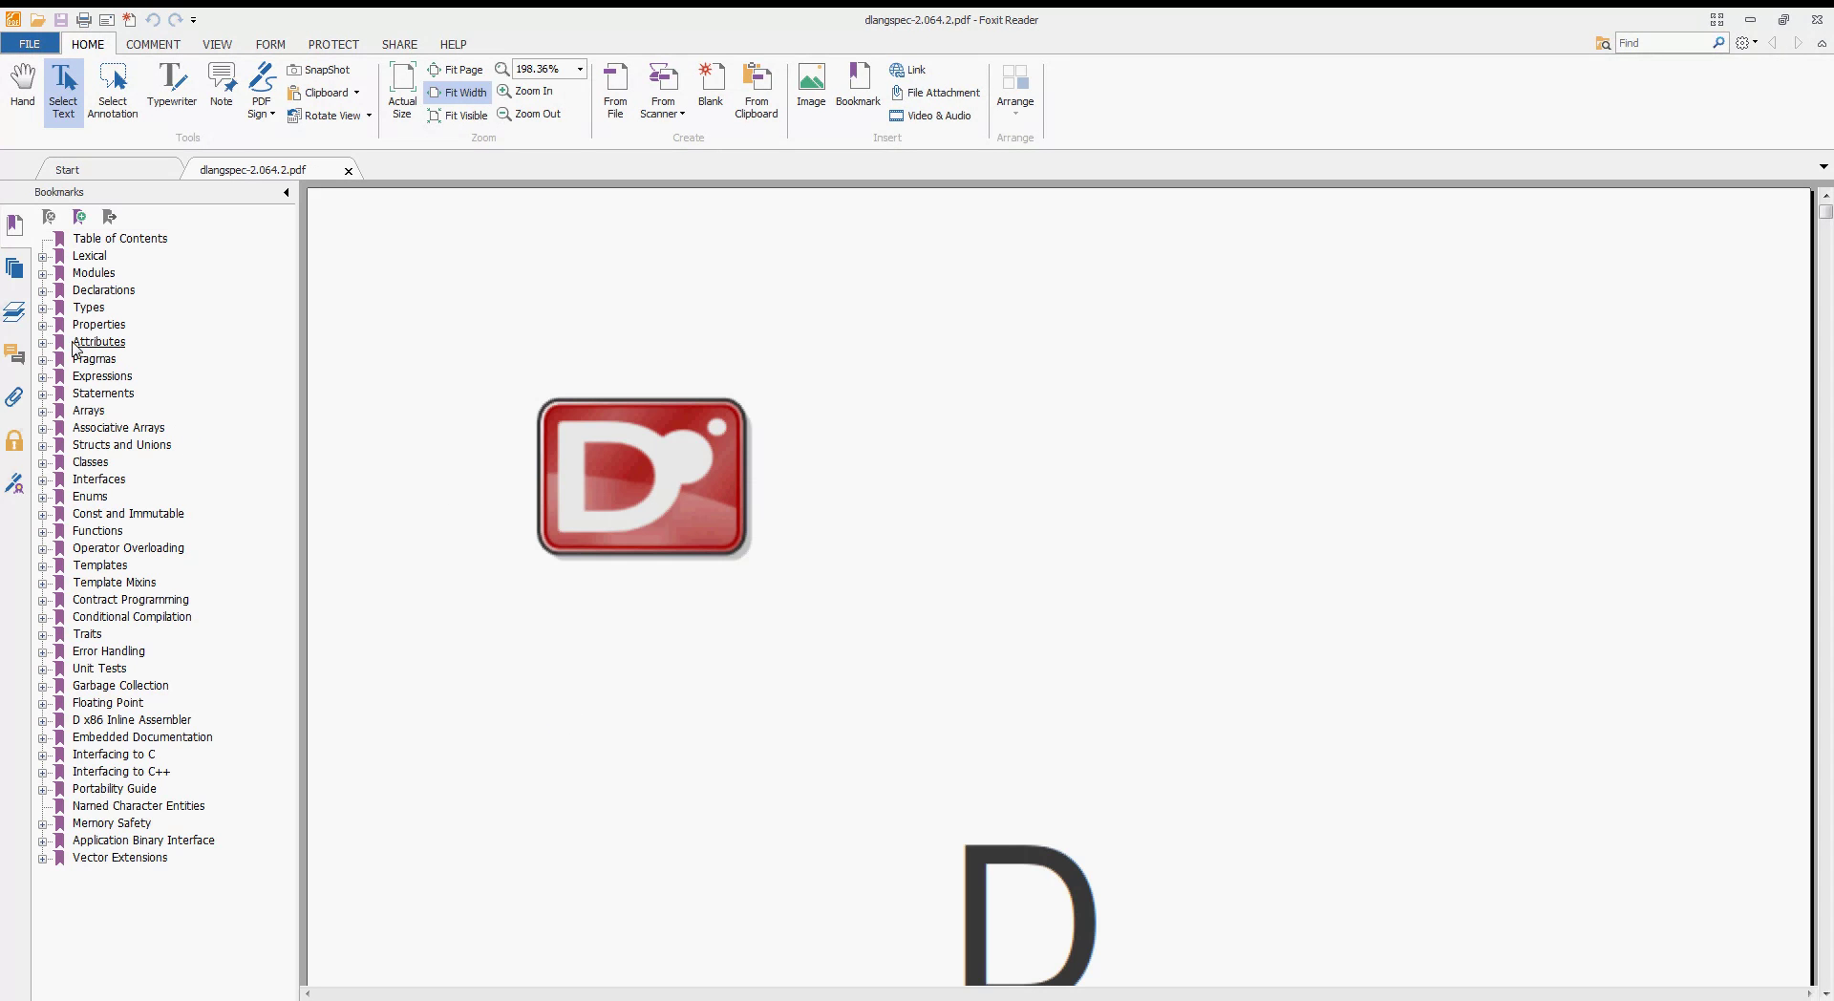
left_click(43, 257)
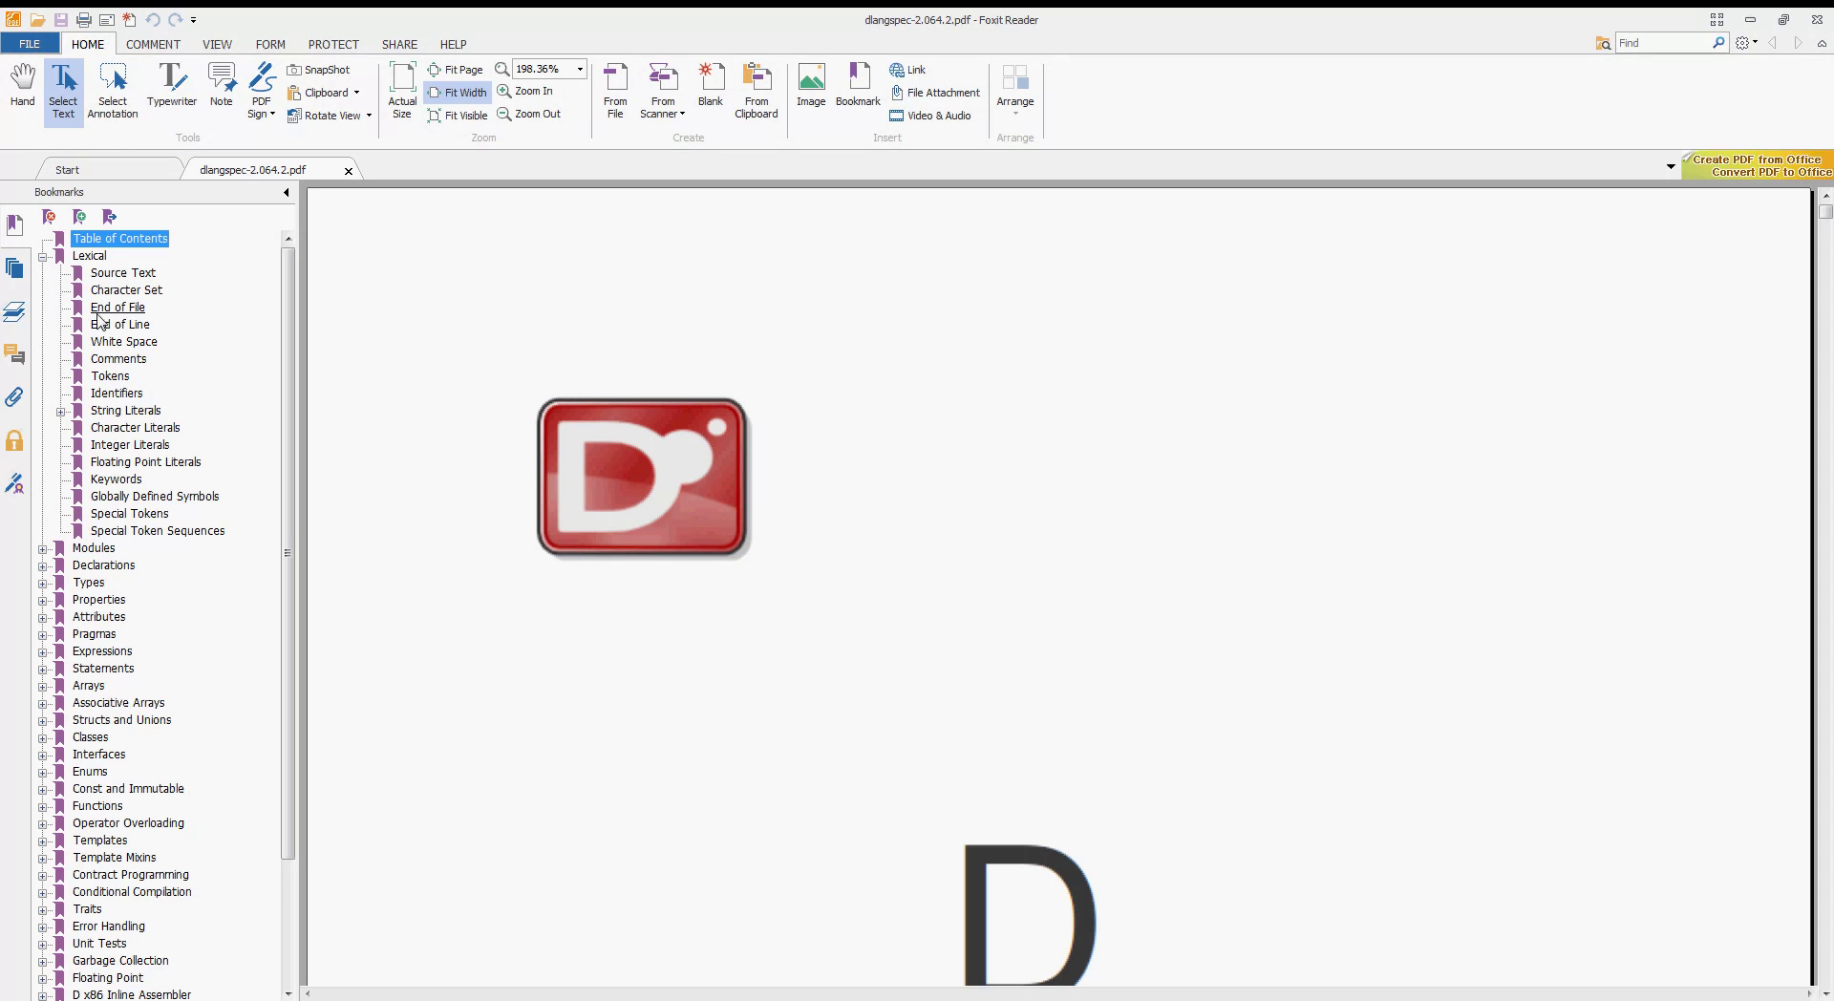
left_click(43, 257)
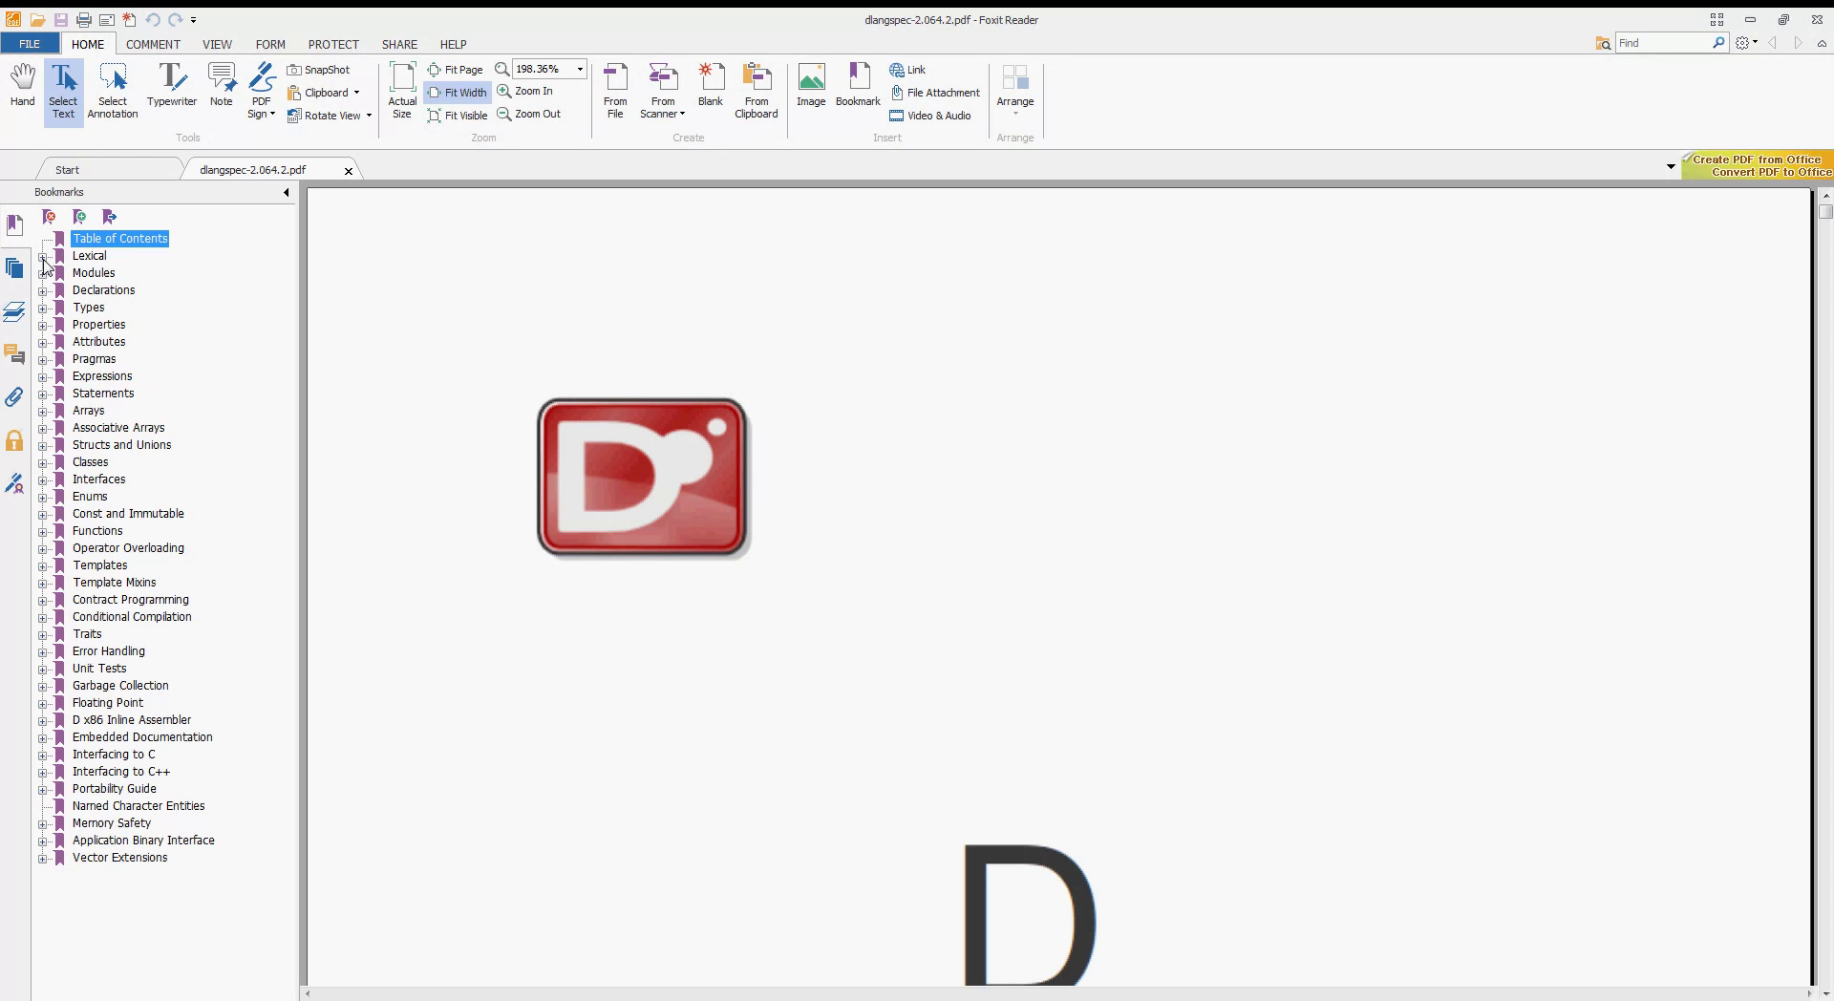
Read the Predefined Pragmas and Vendor Specific Pragmas sections of the specification, and go back to the Pragmas chapter's start
left_click(43, 359)
left_click(142, 376)
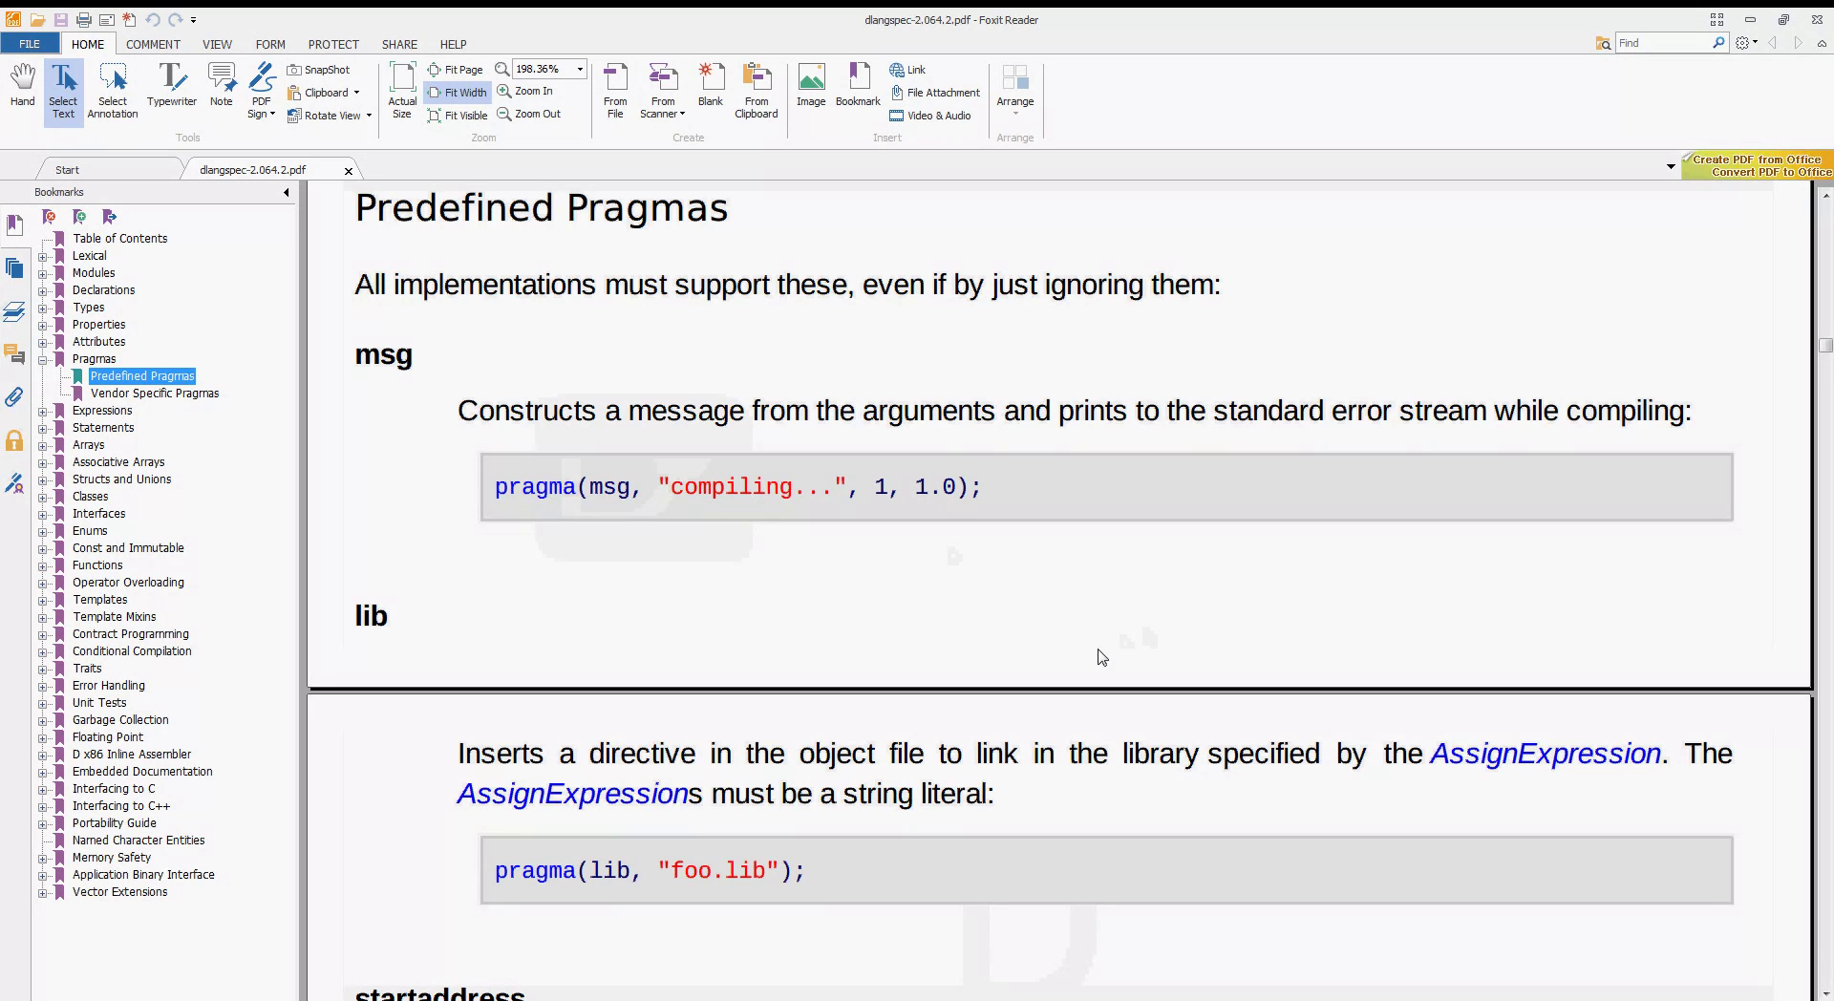
scroll(933, 577, "down", 3)
scroll(933, 577, "down", 2)
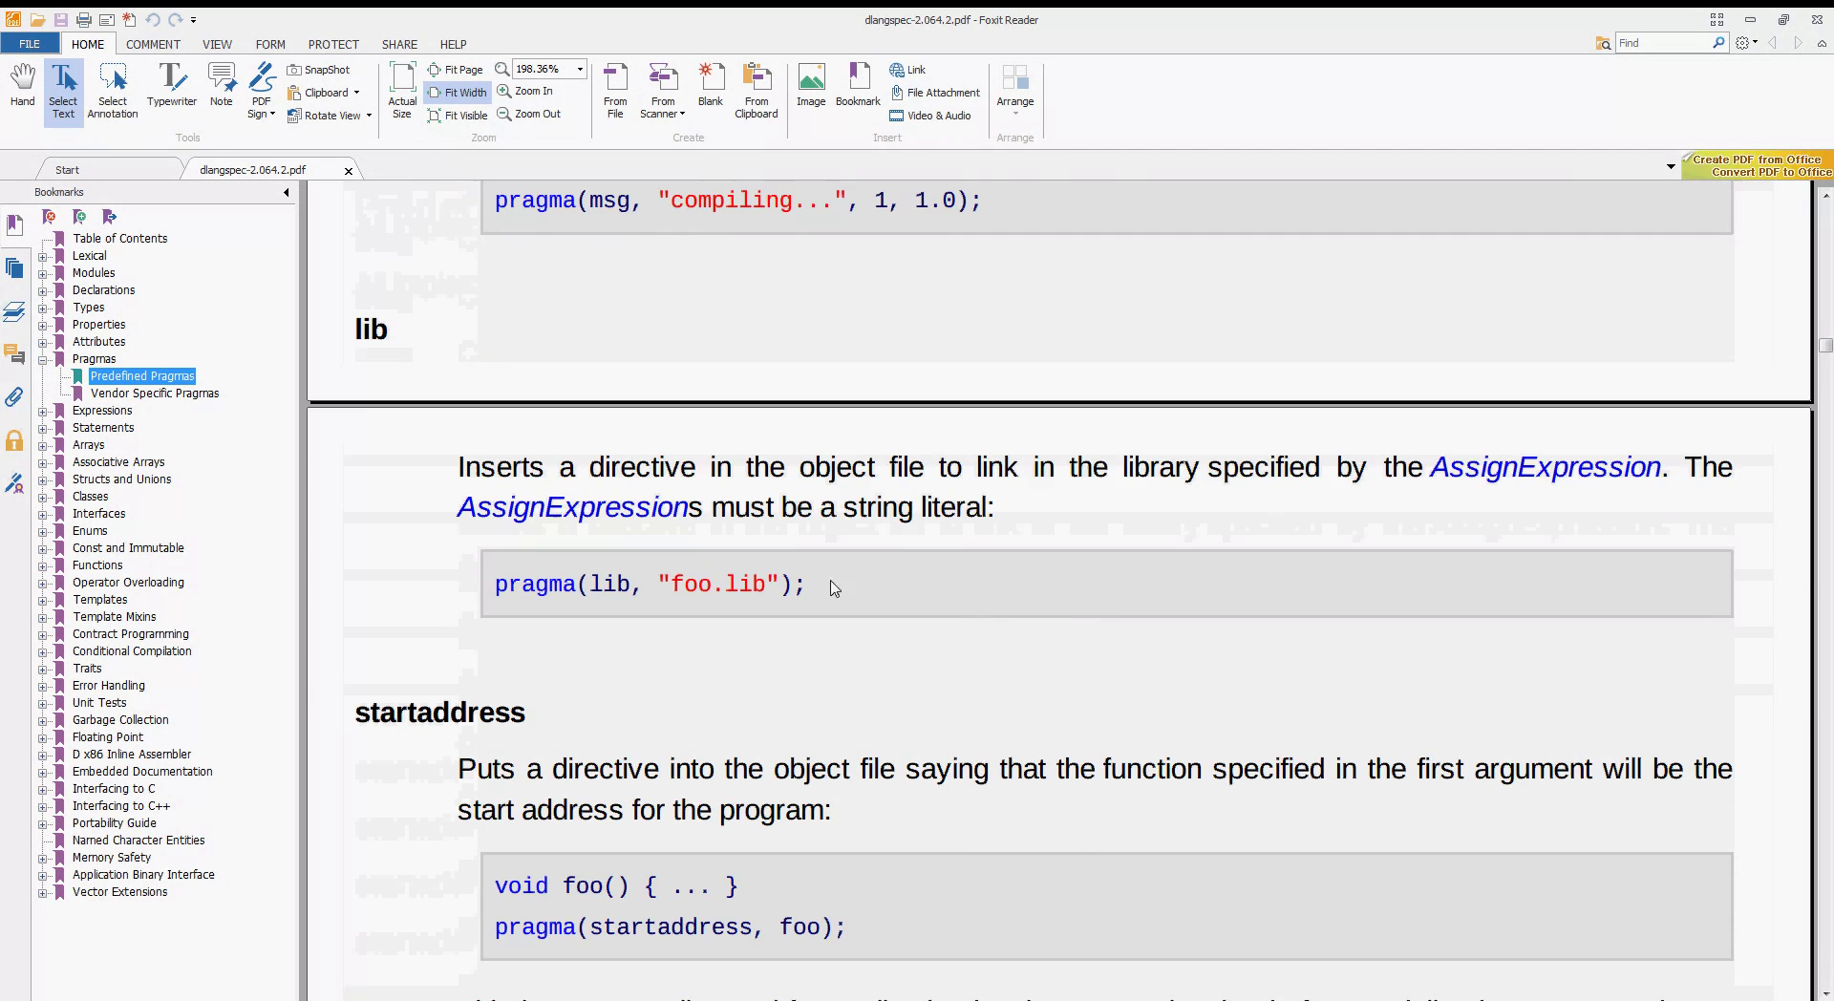
scroll(729, 848, "down", 5)
scroll(729, 848, "down", 5)
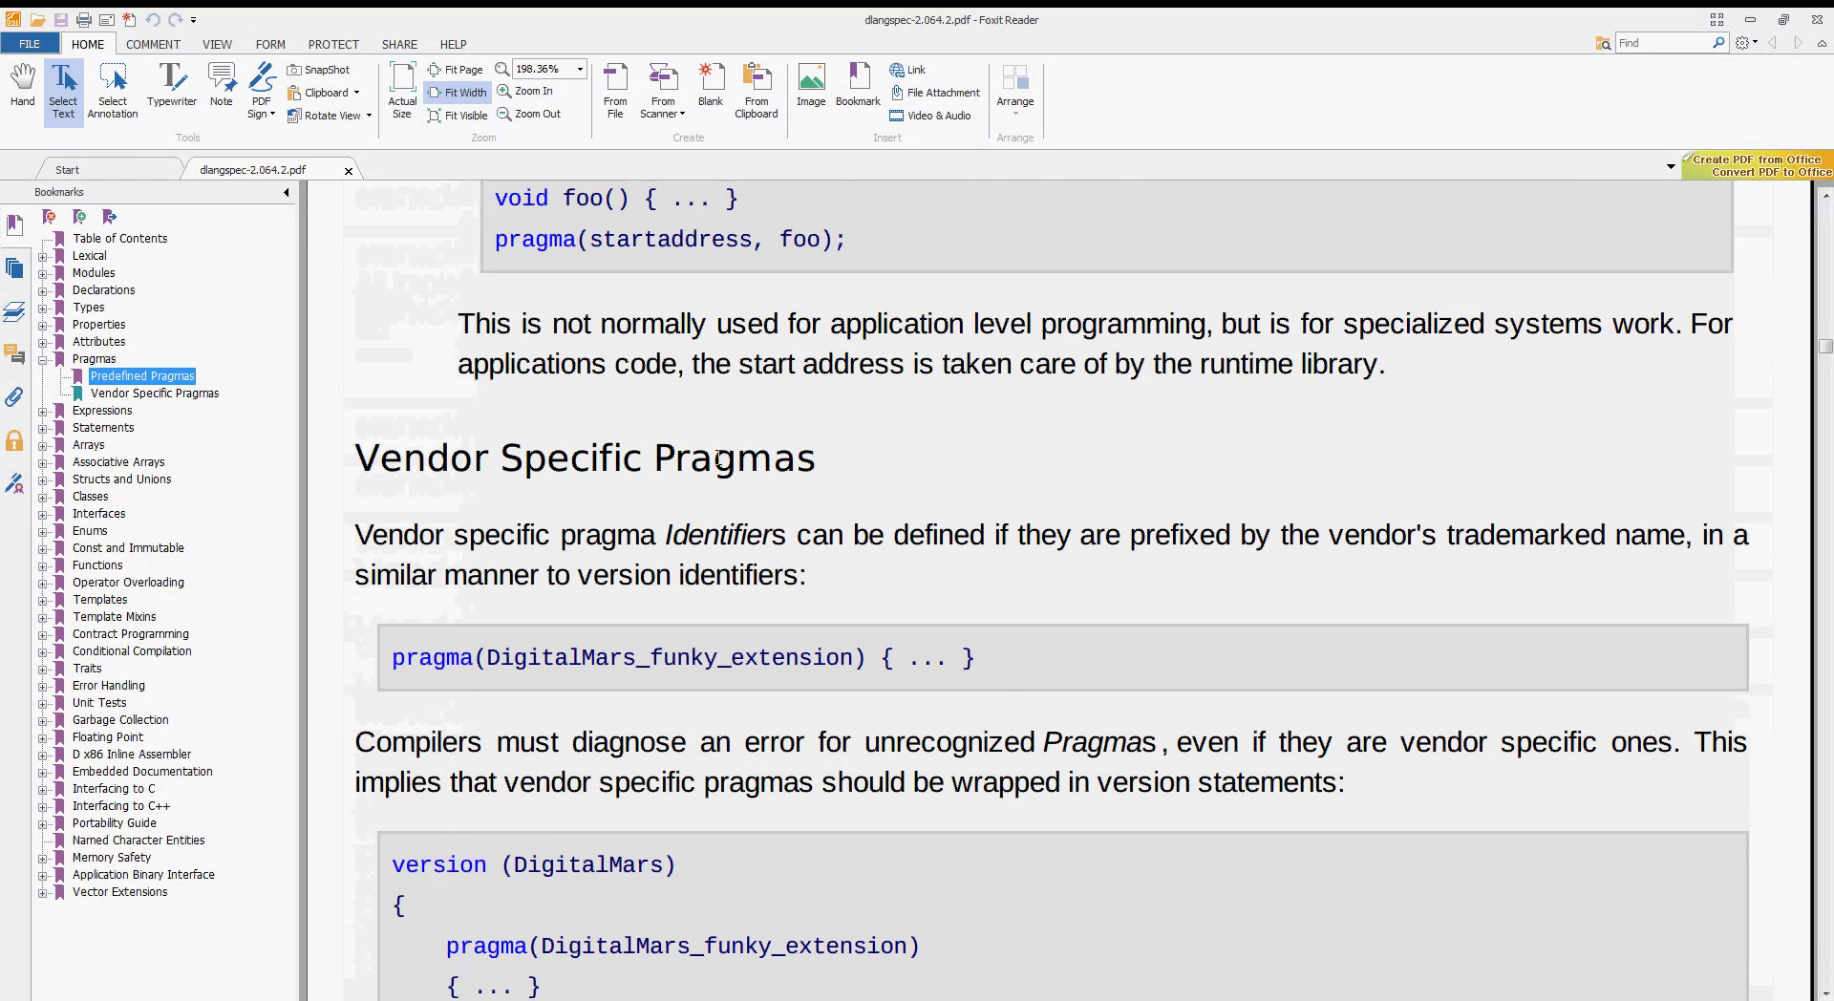
scroll(594, 465, "down", 4)
scroll(595, 465, "down", 3)
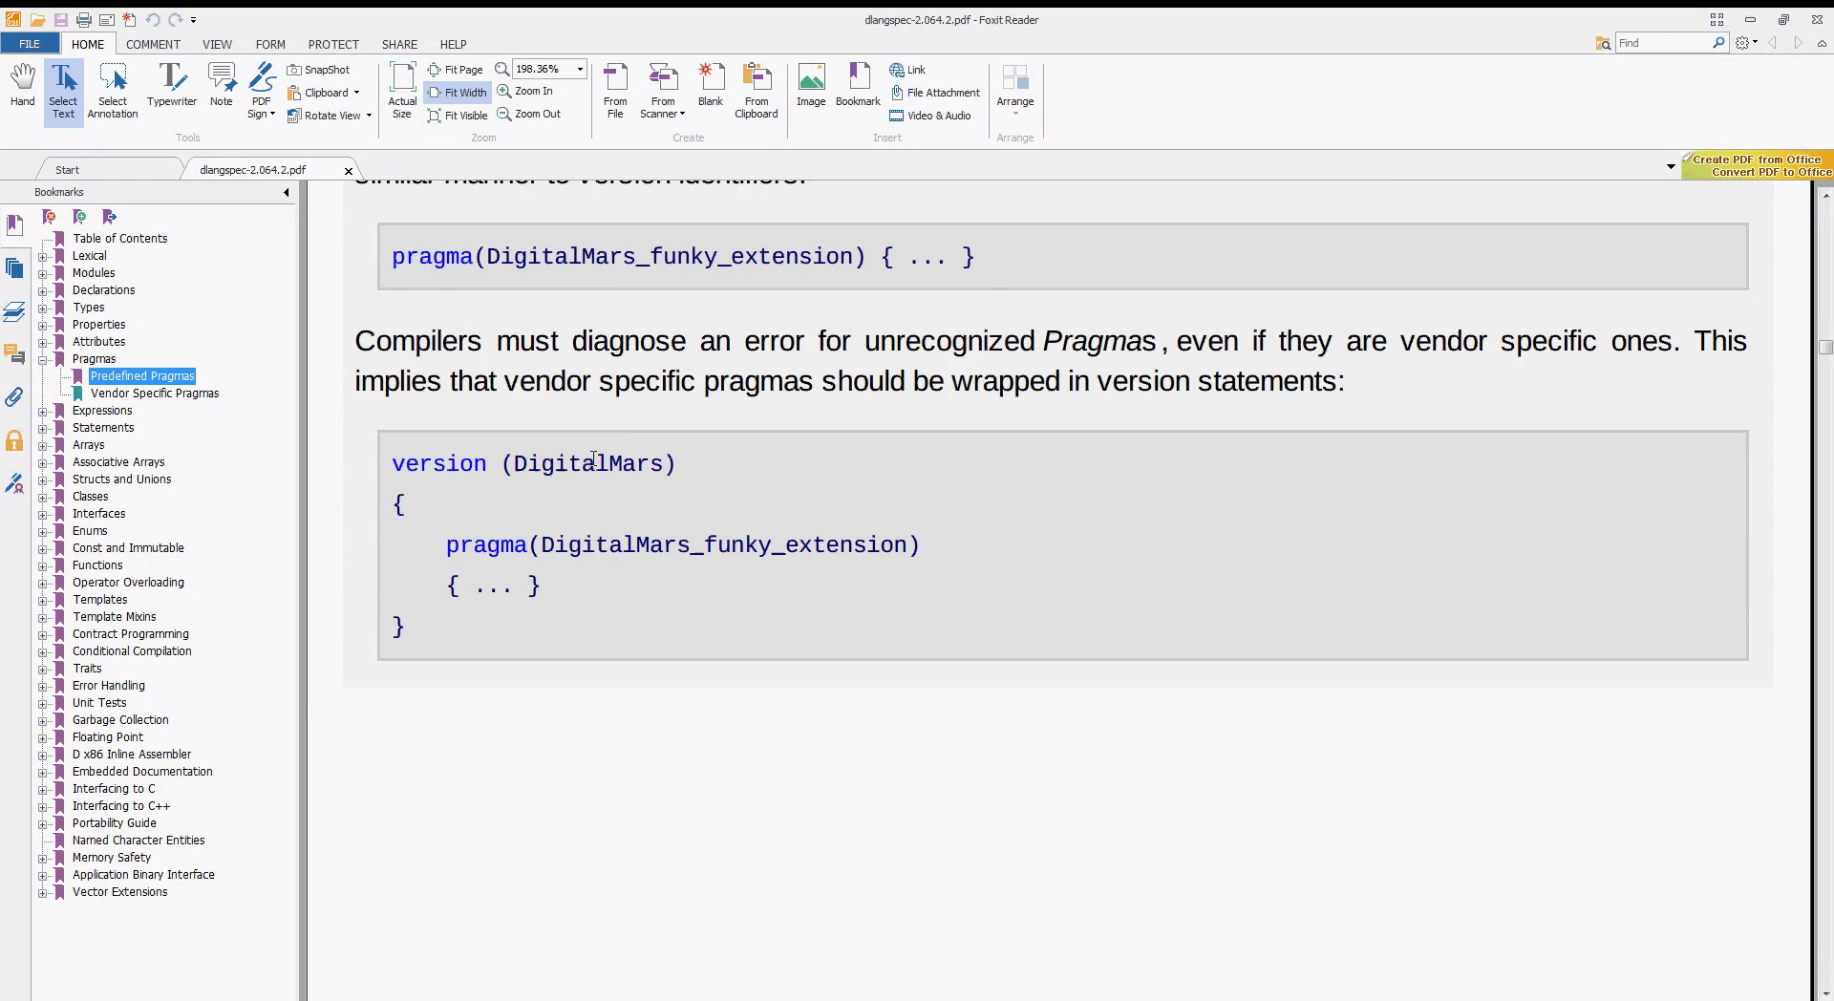
left_click(56, 362)
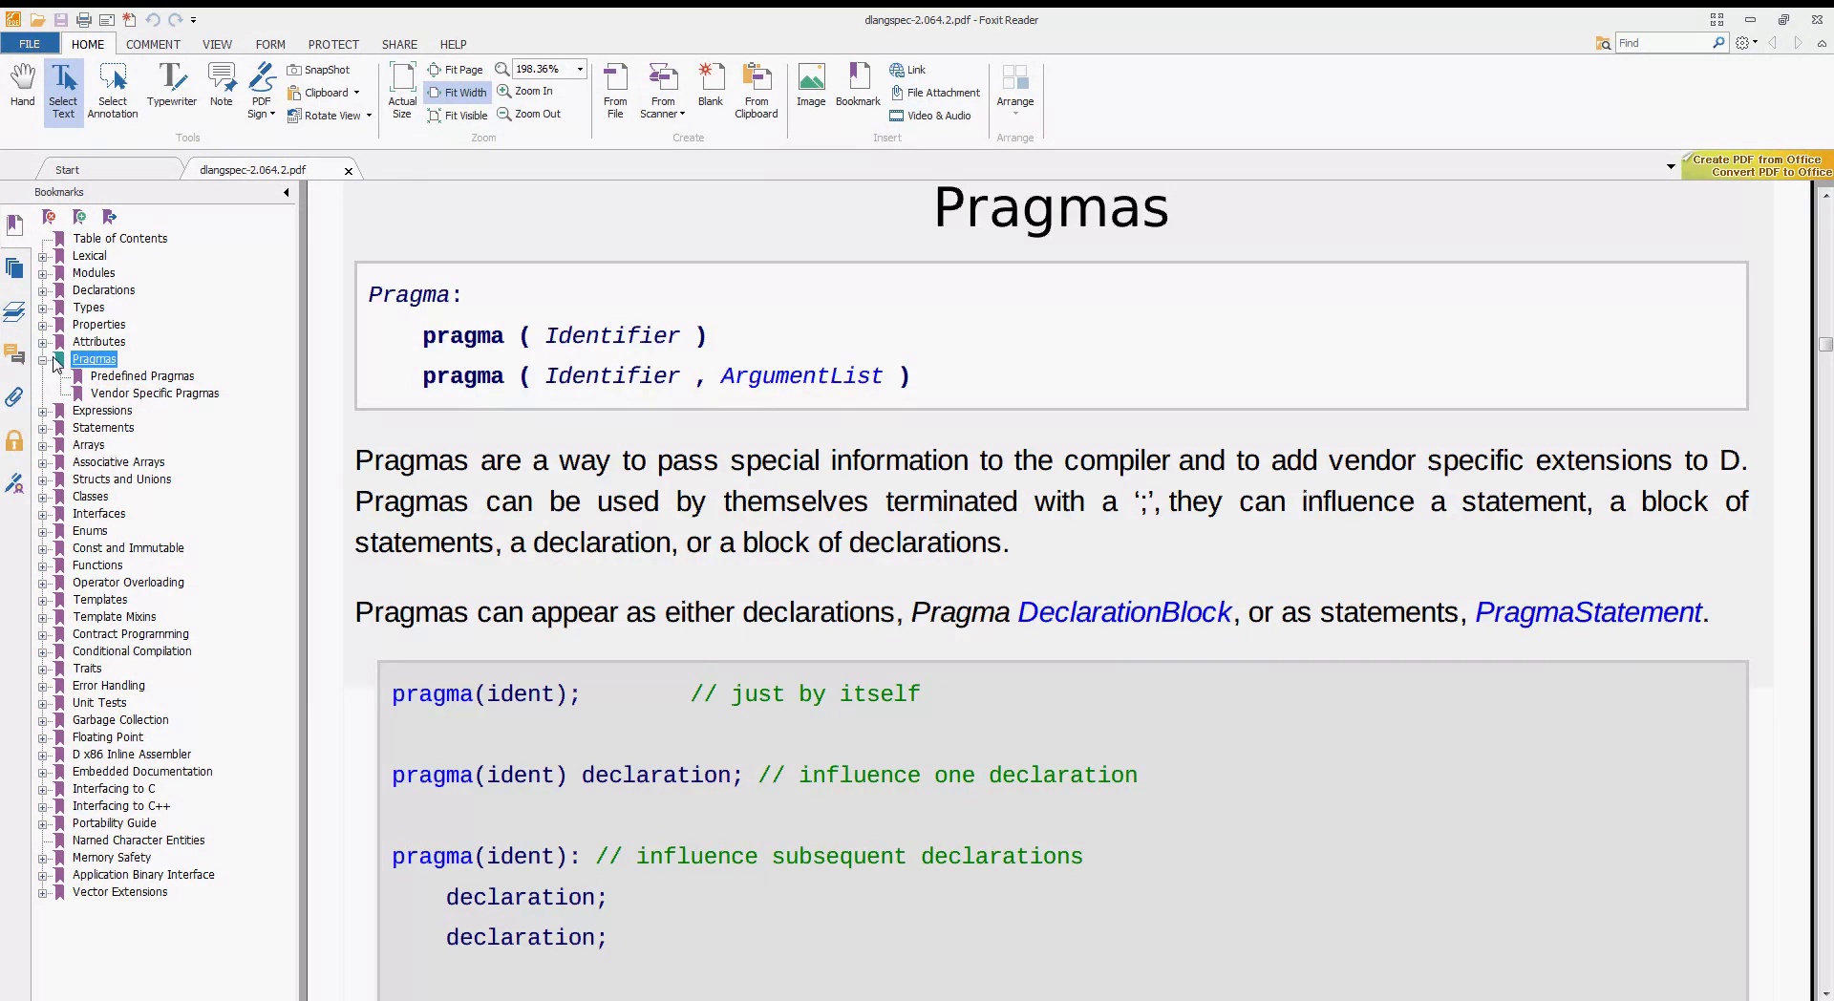
left_click(42, 360)
Read the Associative Arrays chapter from Using Classes as the KeyType through Construction or assignment on setting AA entries
left_click(42, 428)
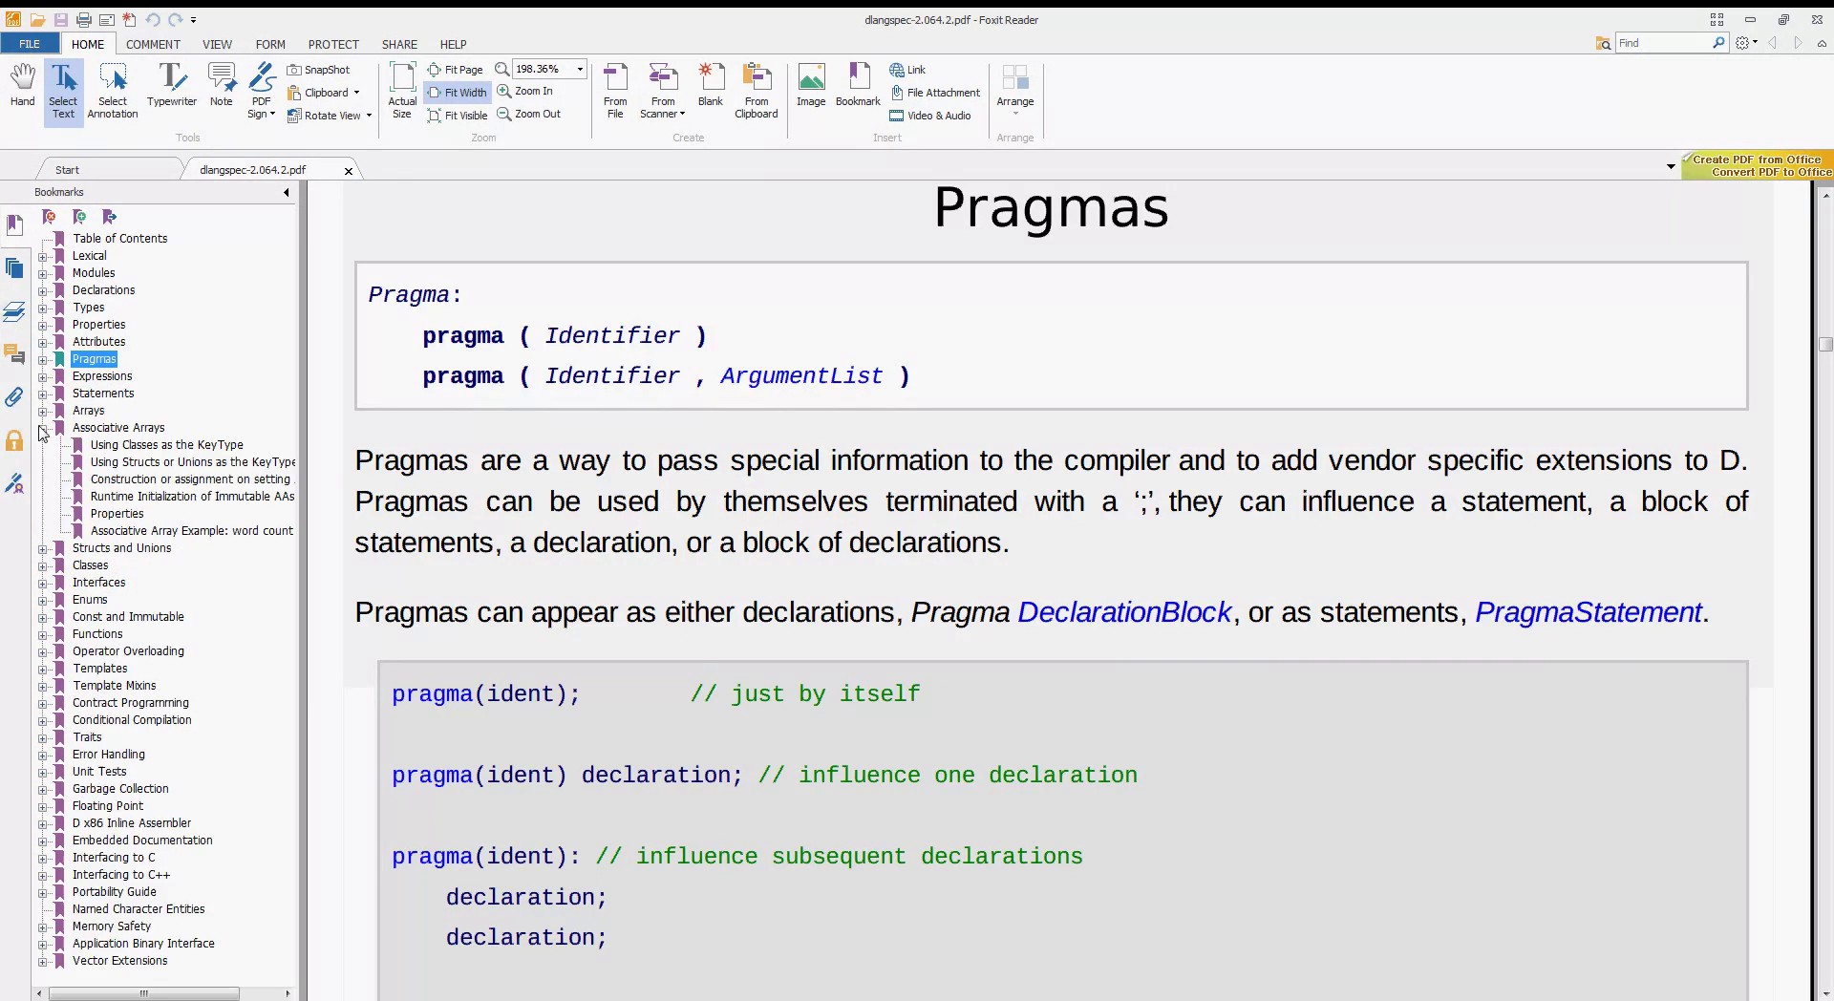
left_click(129, 446)
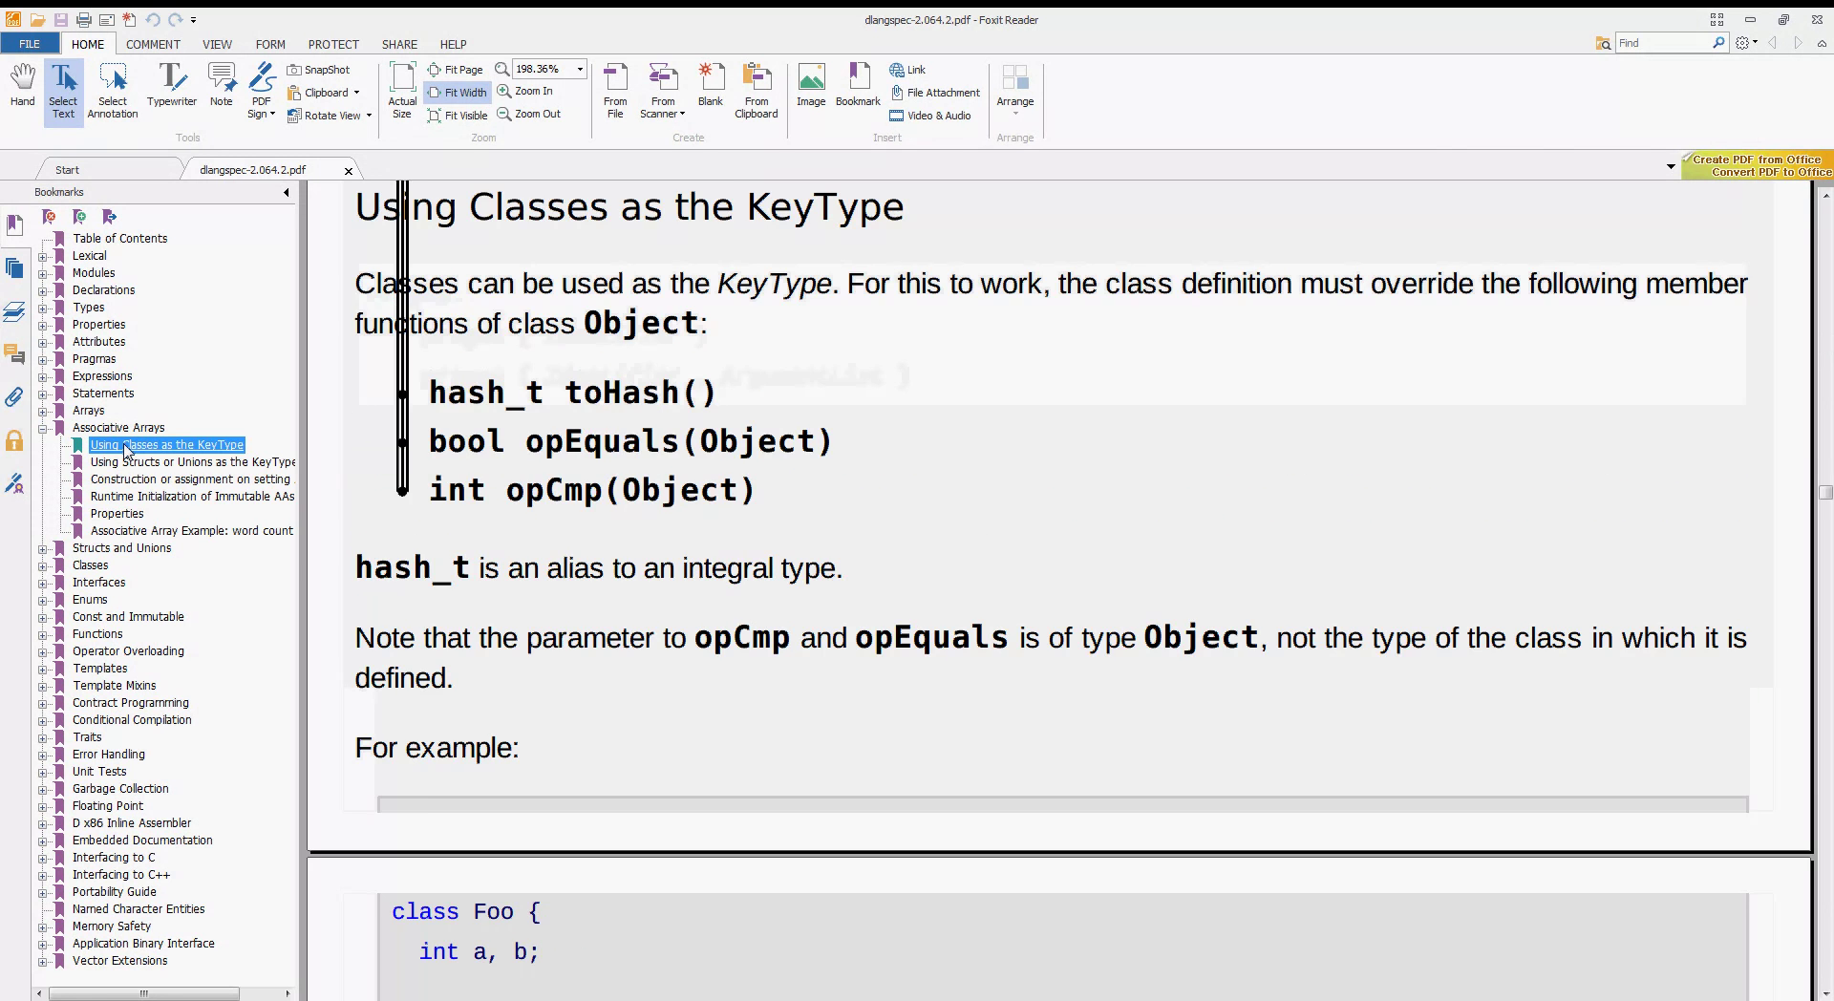
scroll(862, 546, "down", 6)
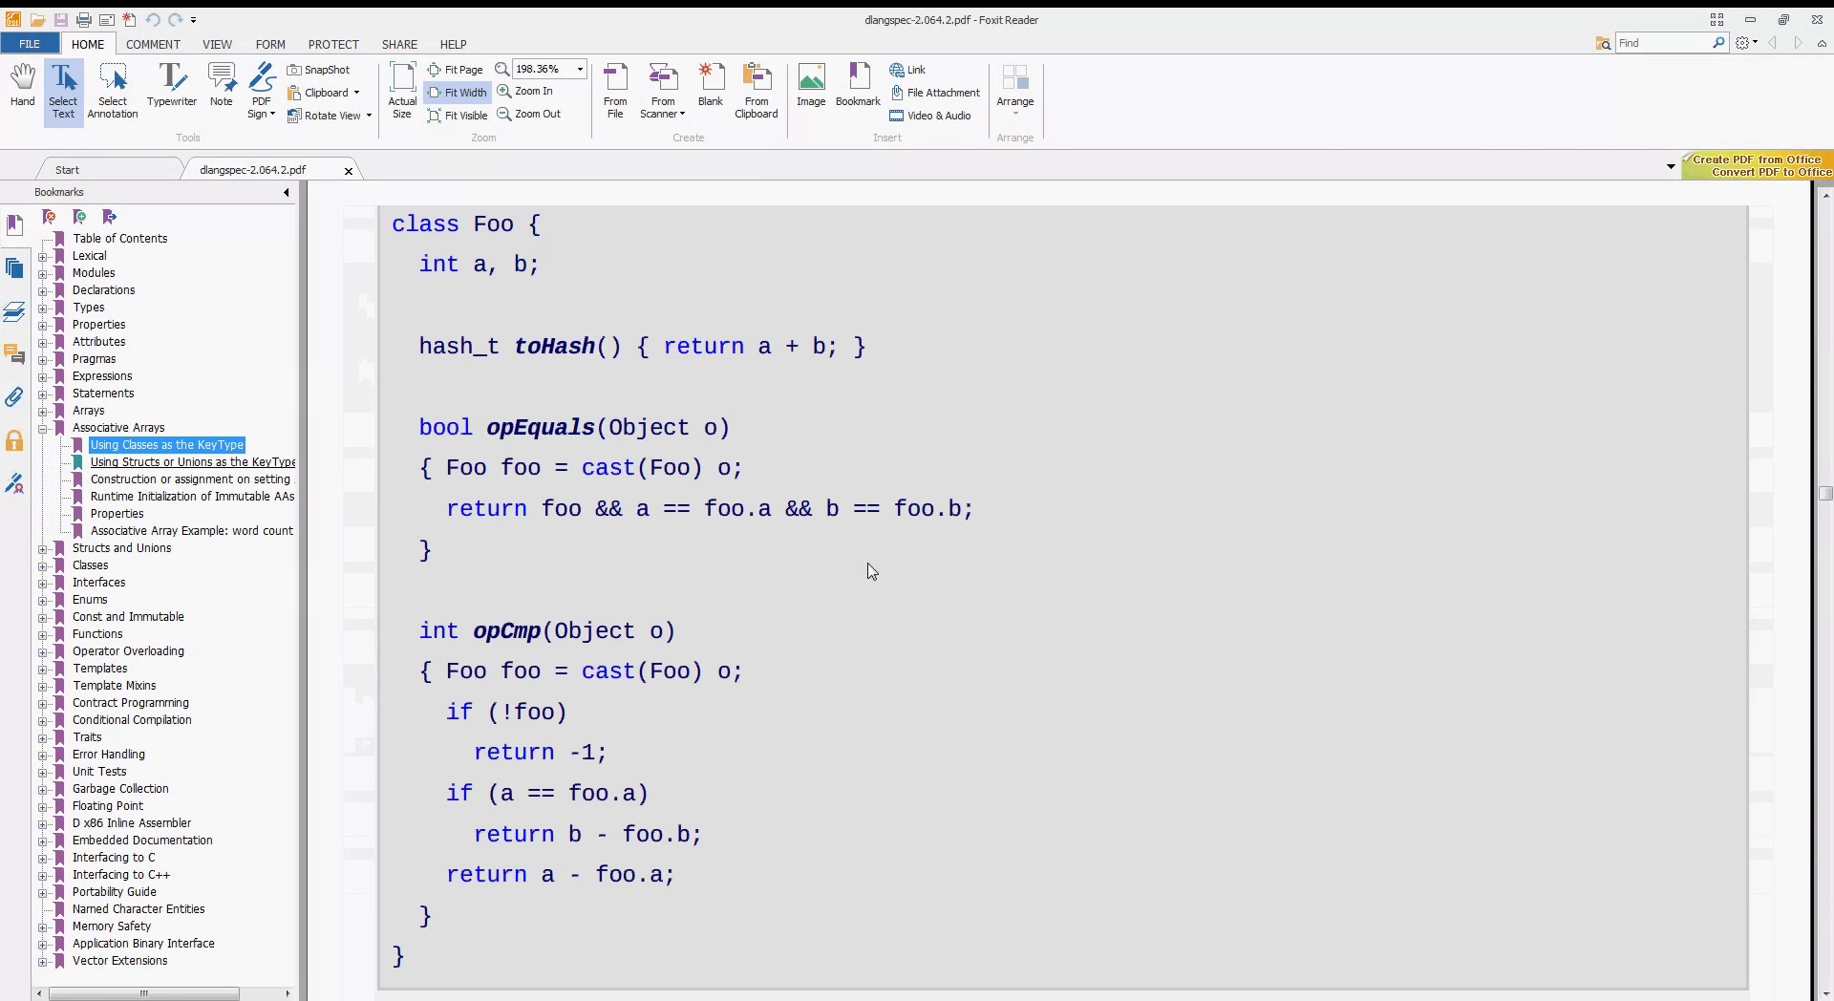
scroll(871, 572, "down", 5)
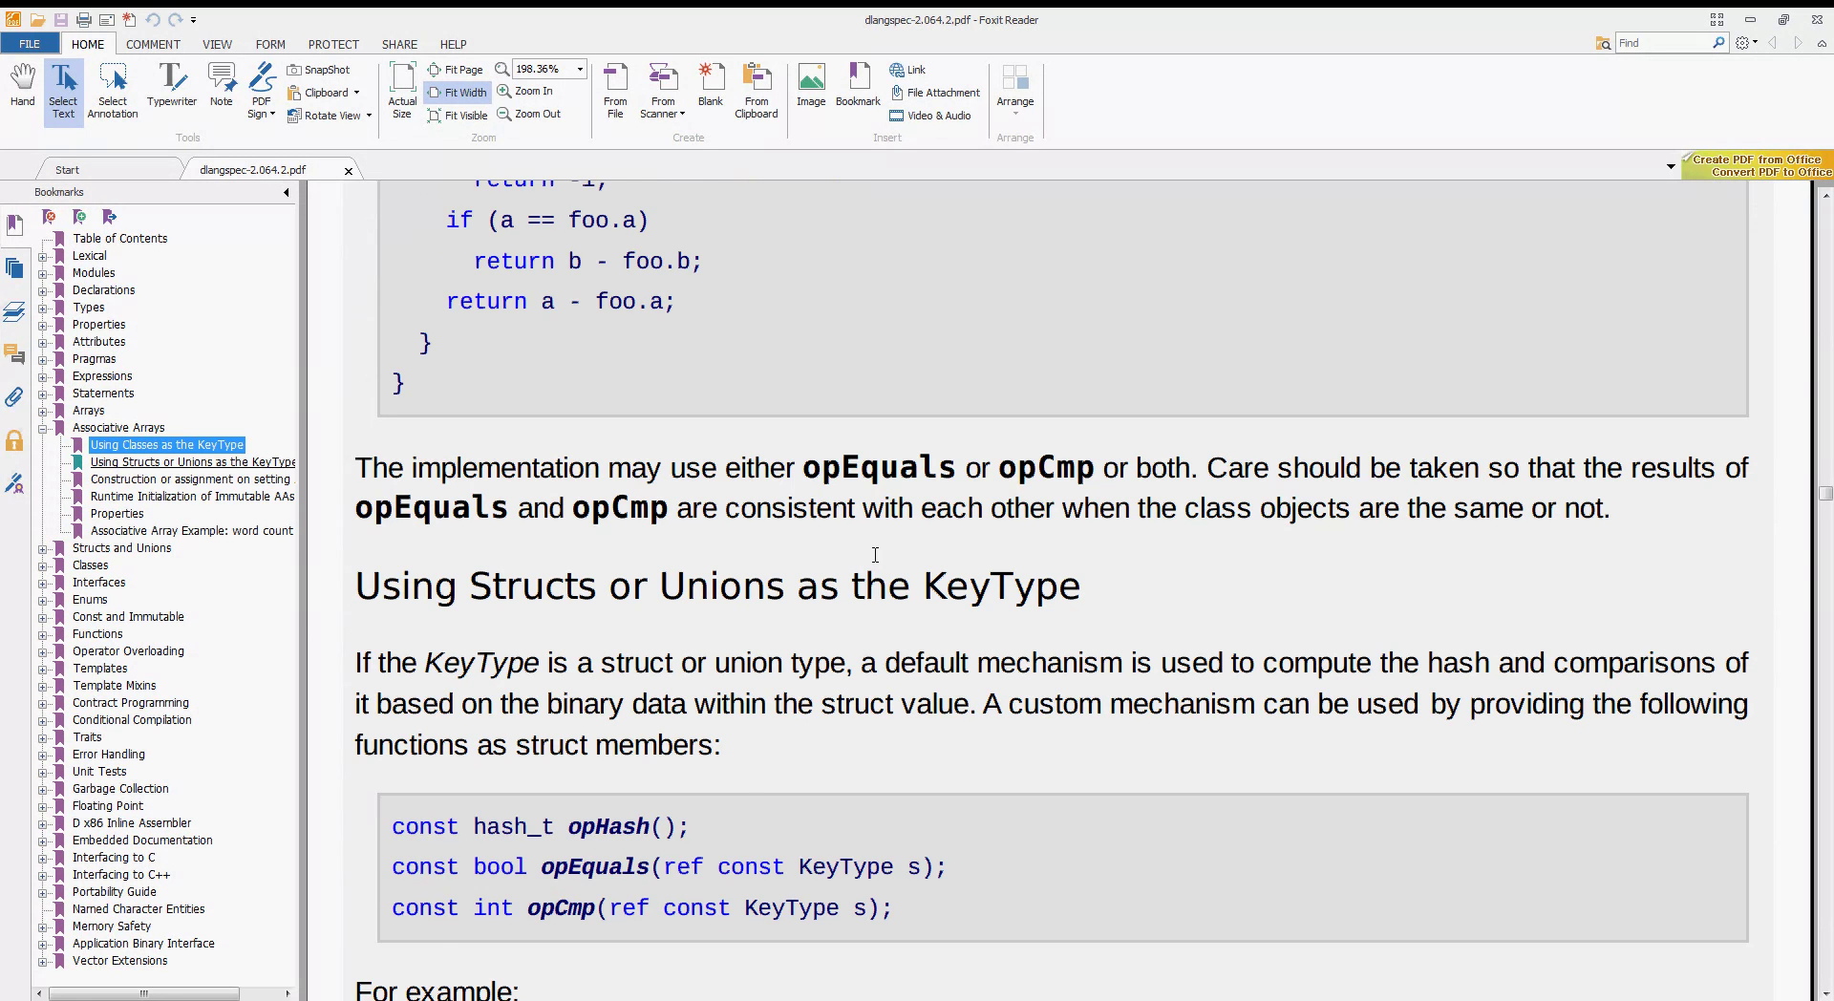
scroll(876, 555, "down", 2)
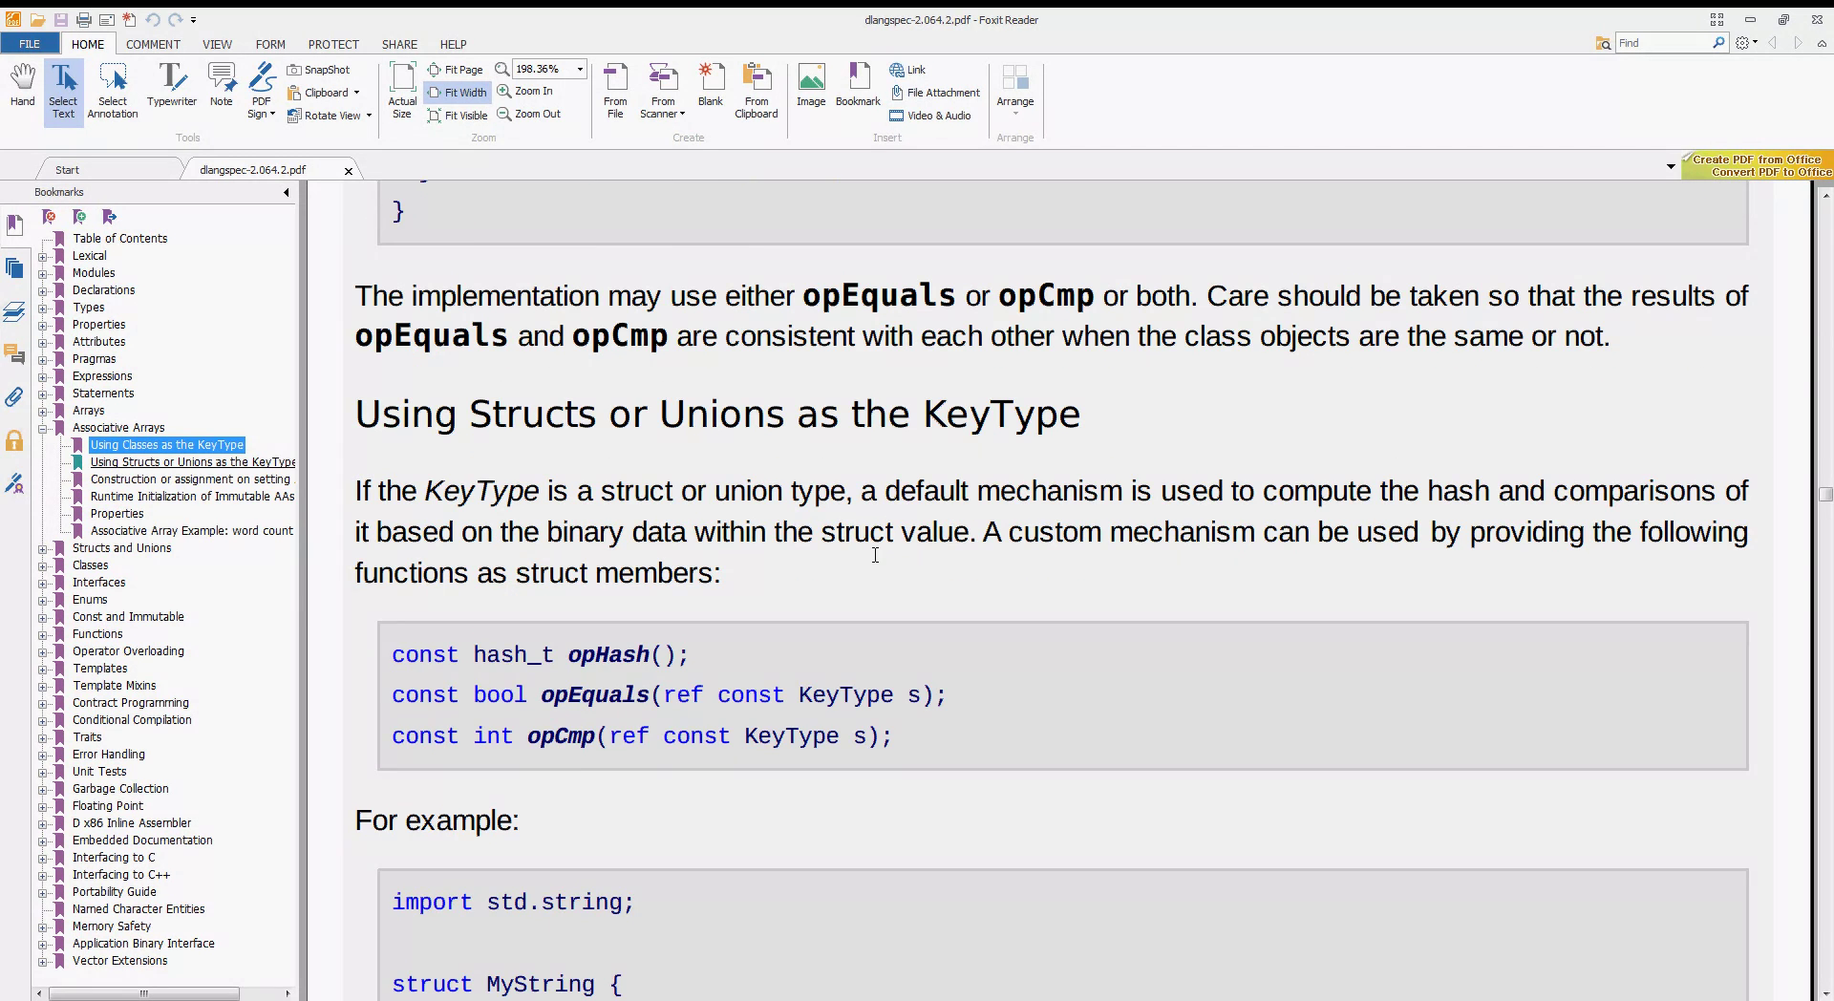
scroll(875, 556, "down", 3)
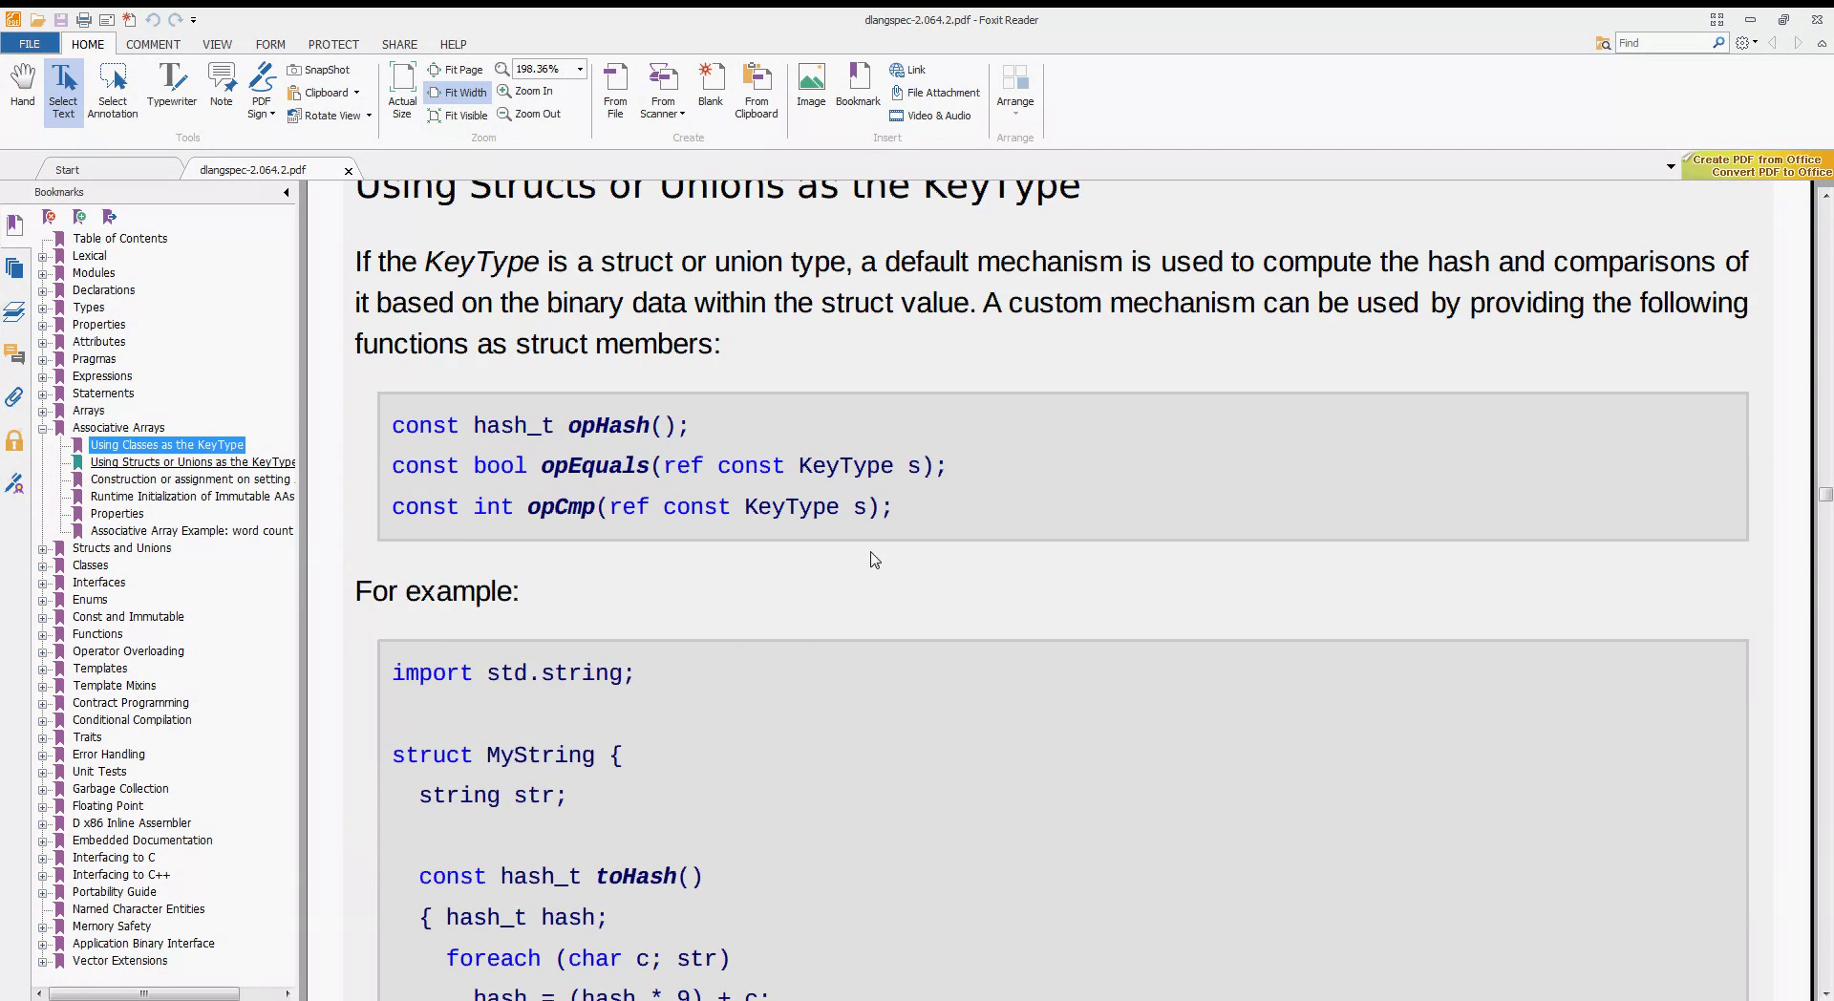
scroll(875, 559, "down", 12)
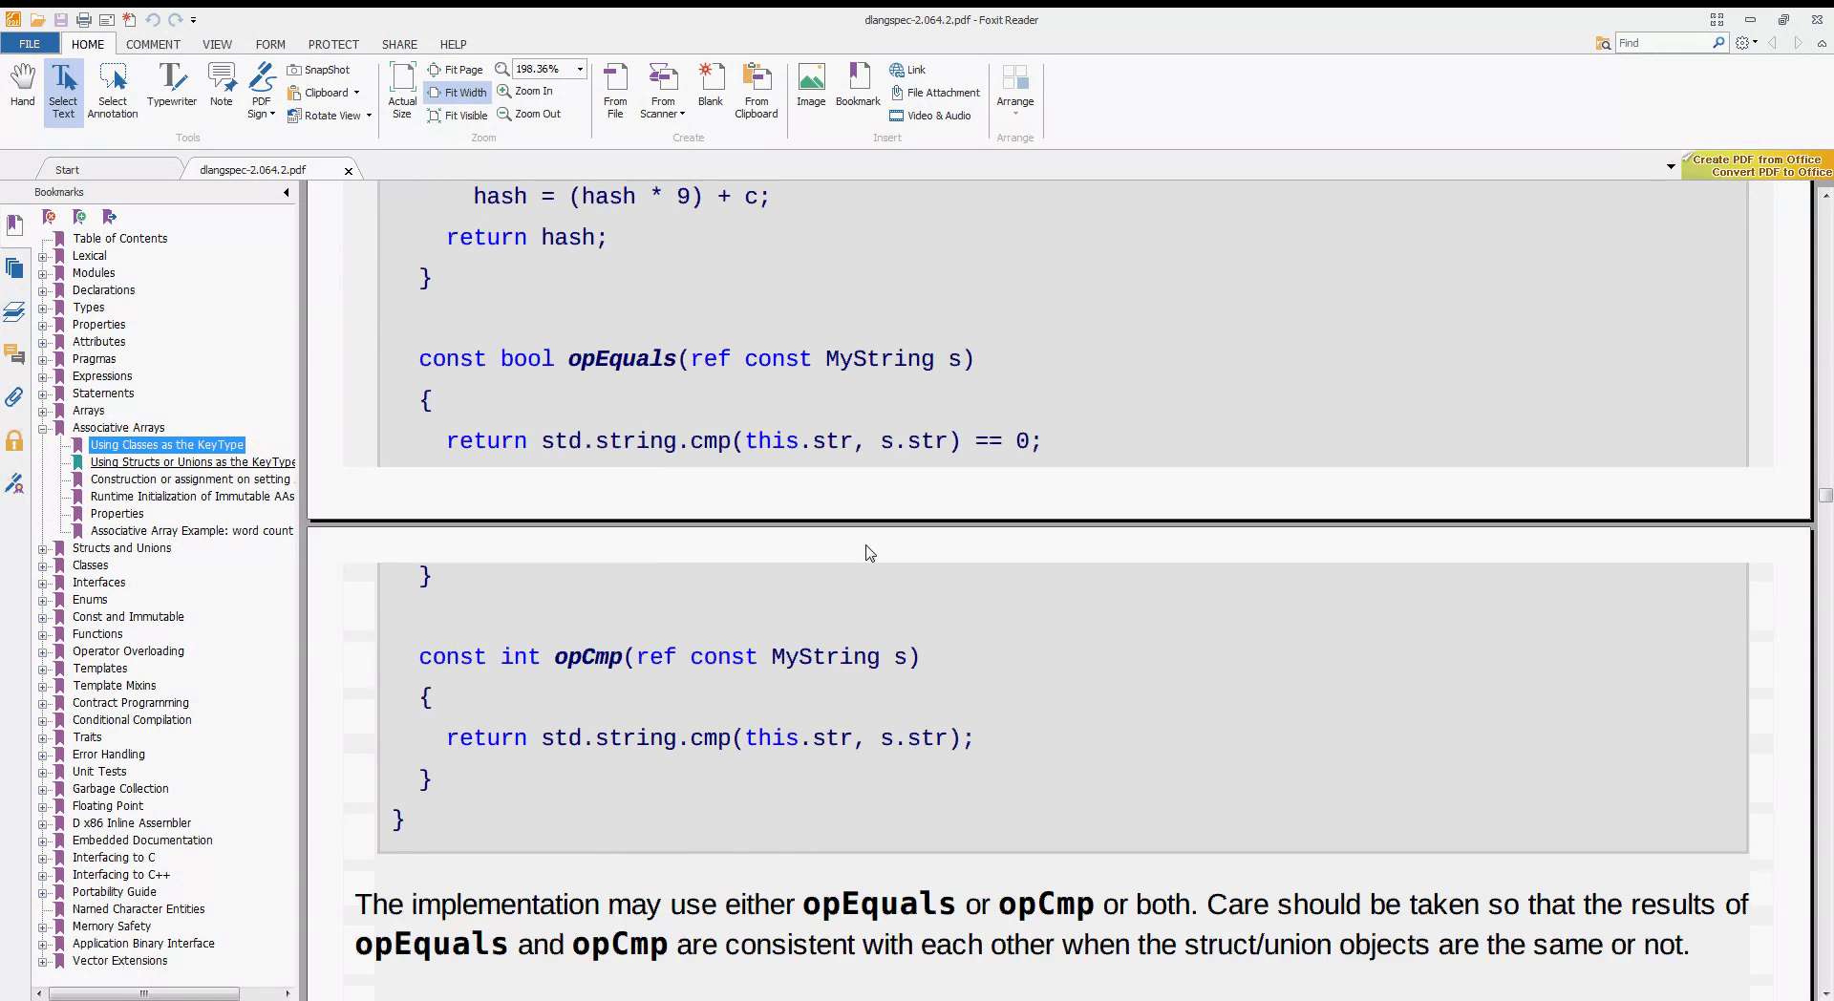
scroll(869, 553, "down", 4)
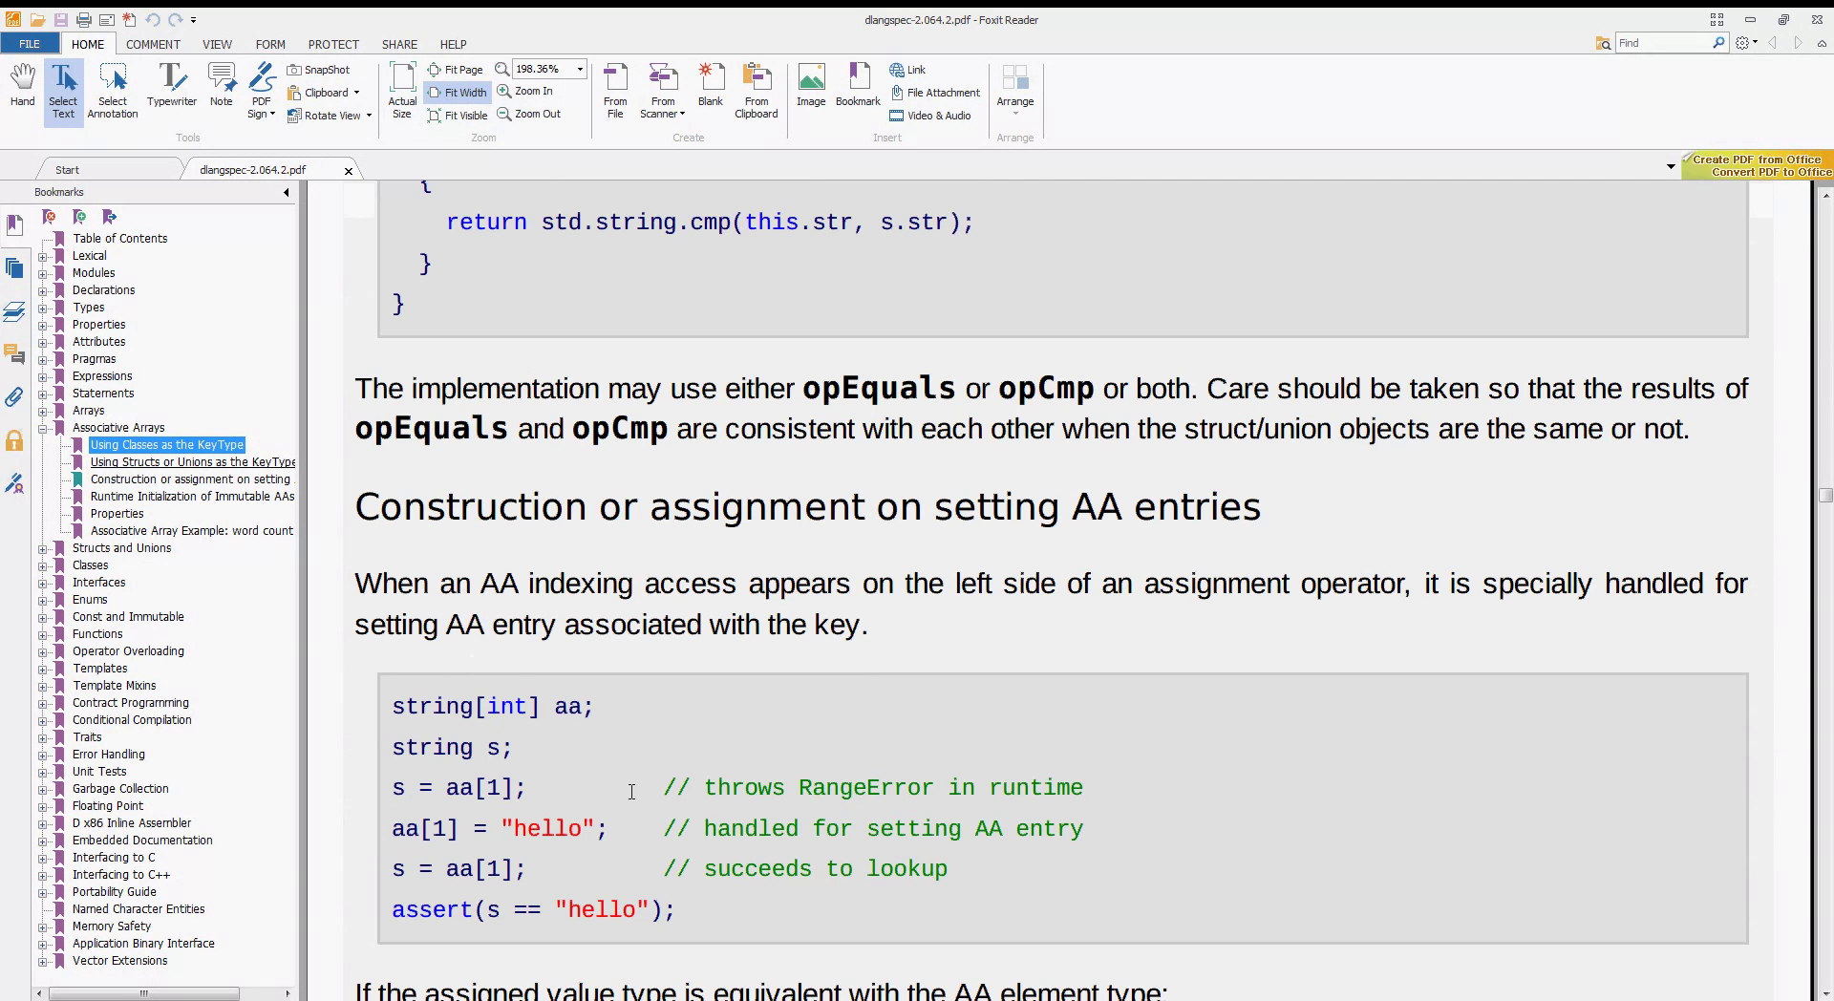
scroll(640, 764, "down", 3)
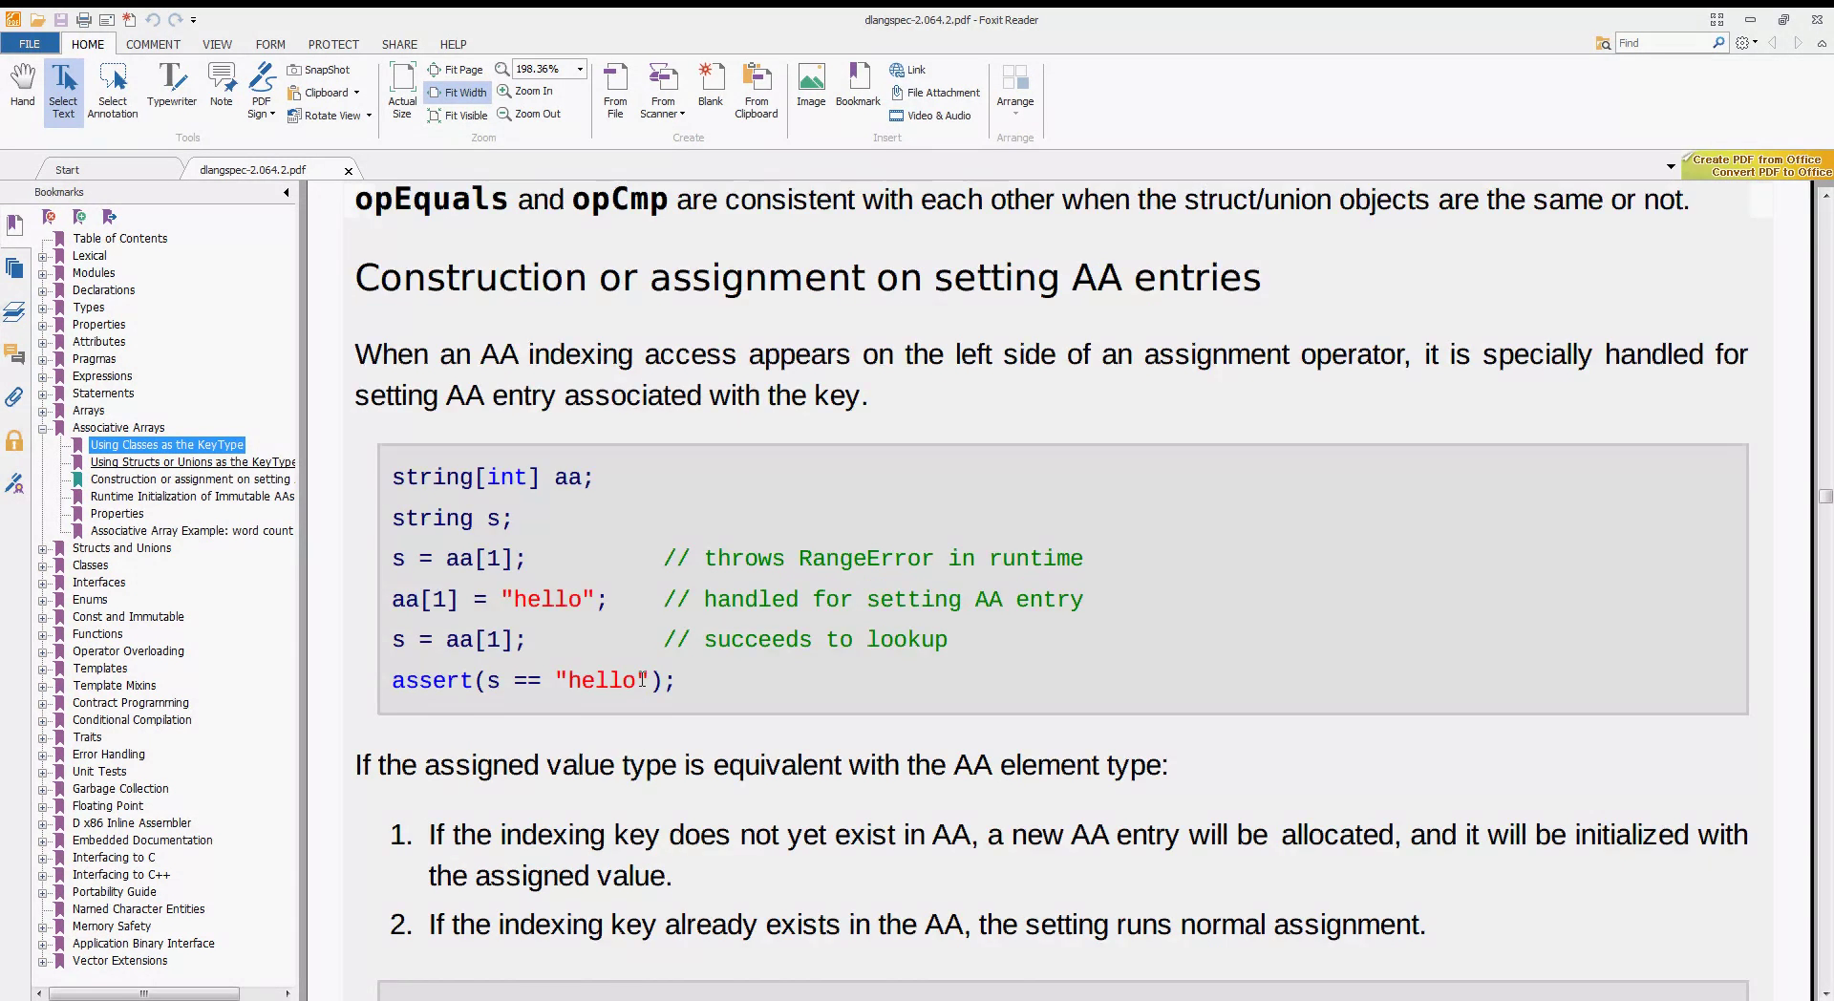
scroll(642, 680, "down", 12)
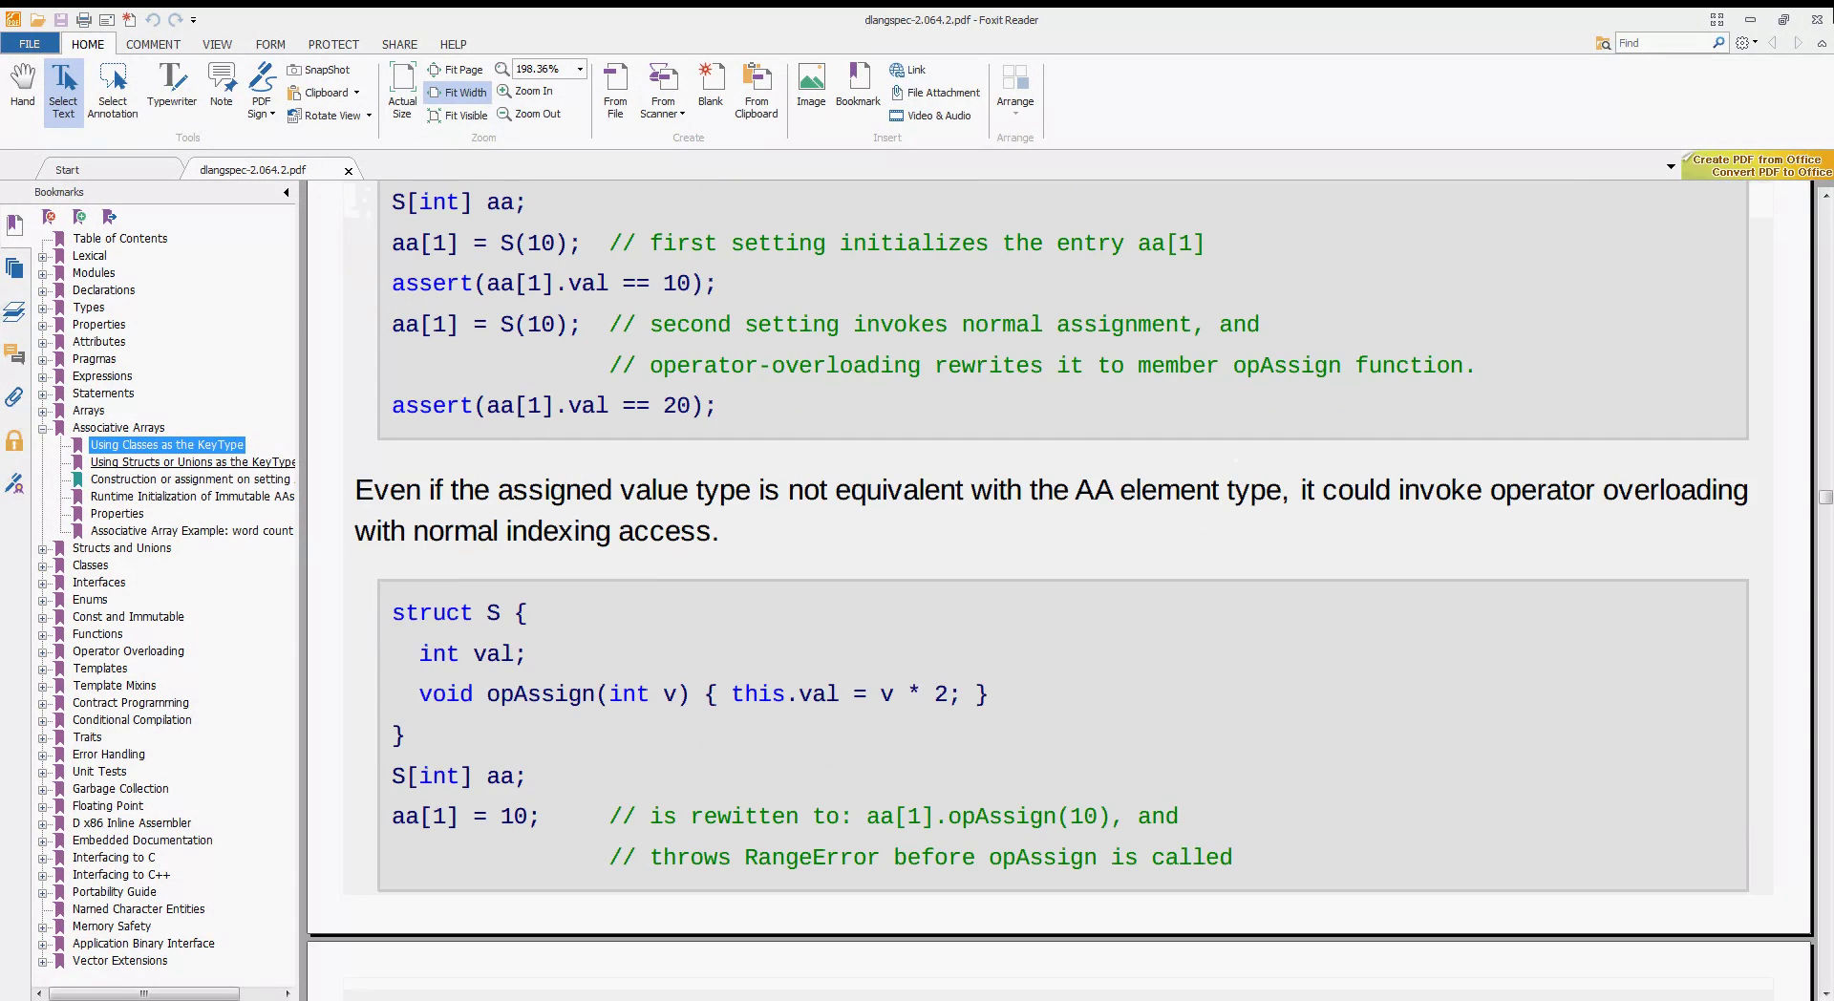
Close the specification PDF in Foxit Reader and the d-apt page in Chrome, returning to the DUB download page
left_click(1815, 19)
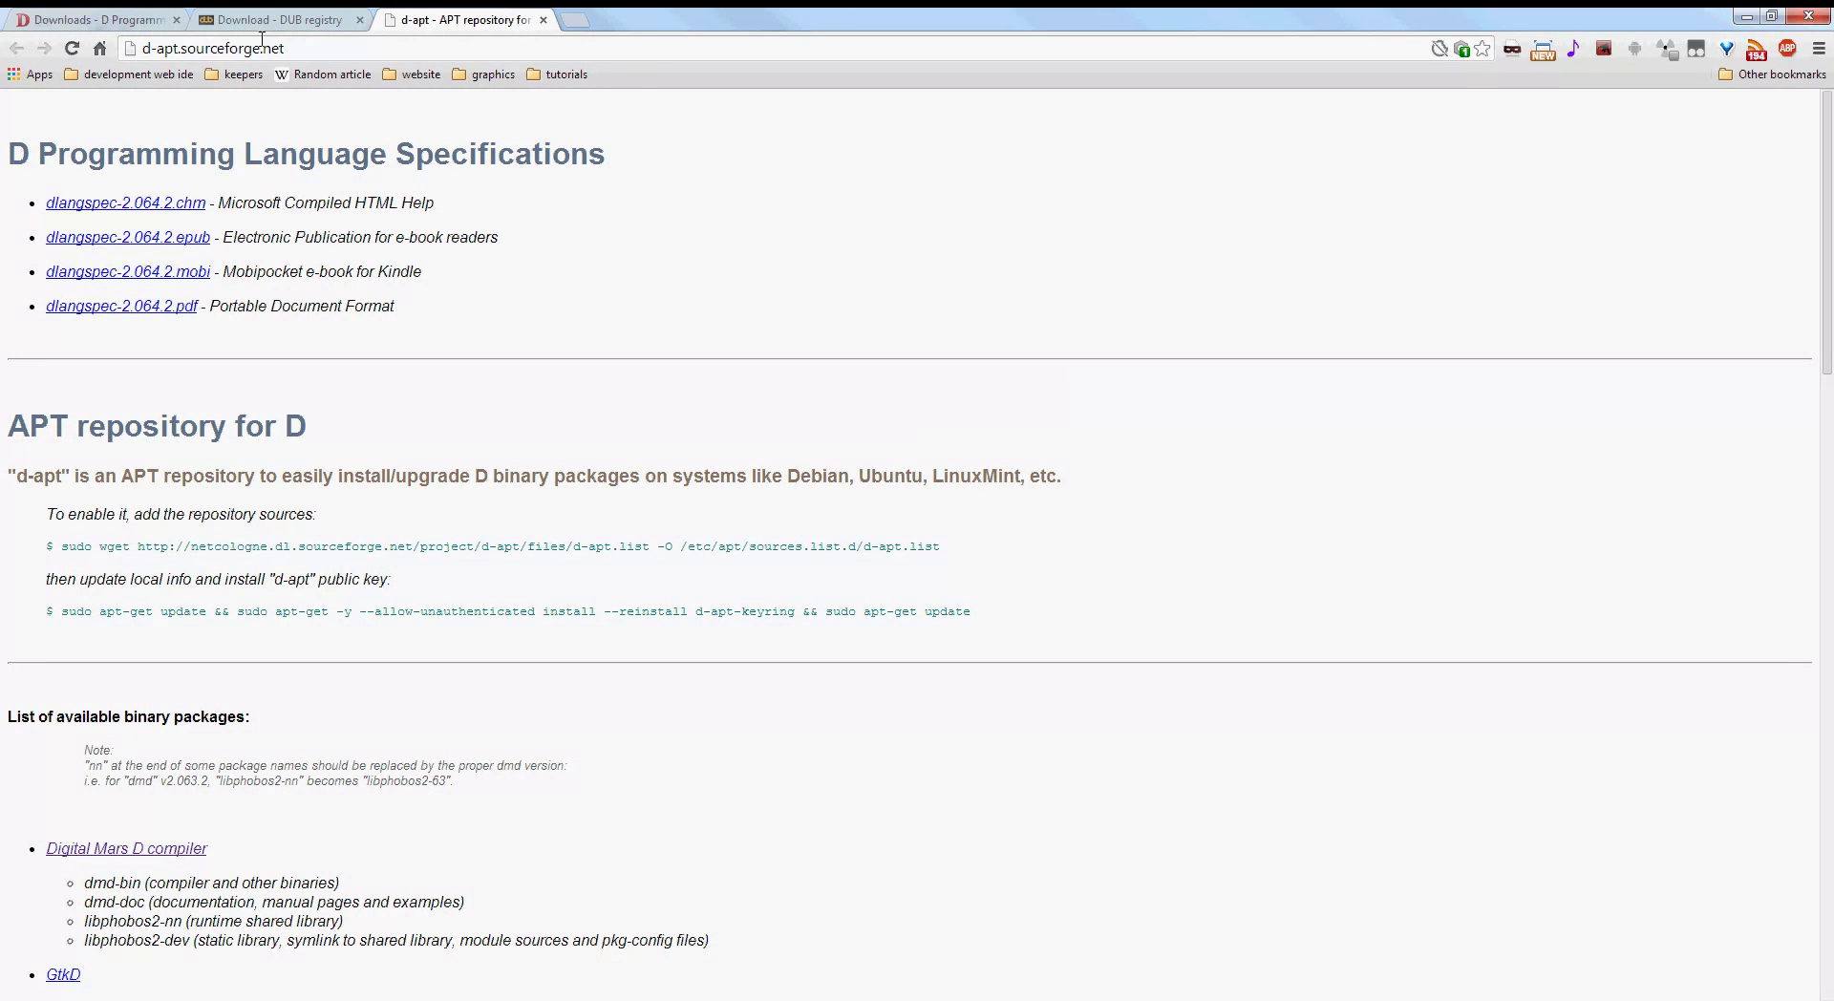
left_click(352, 39)
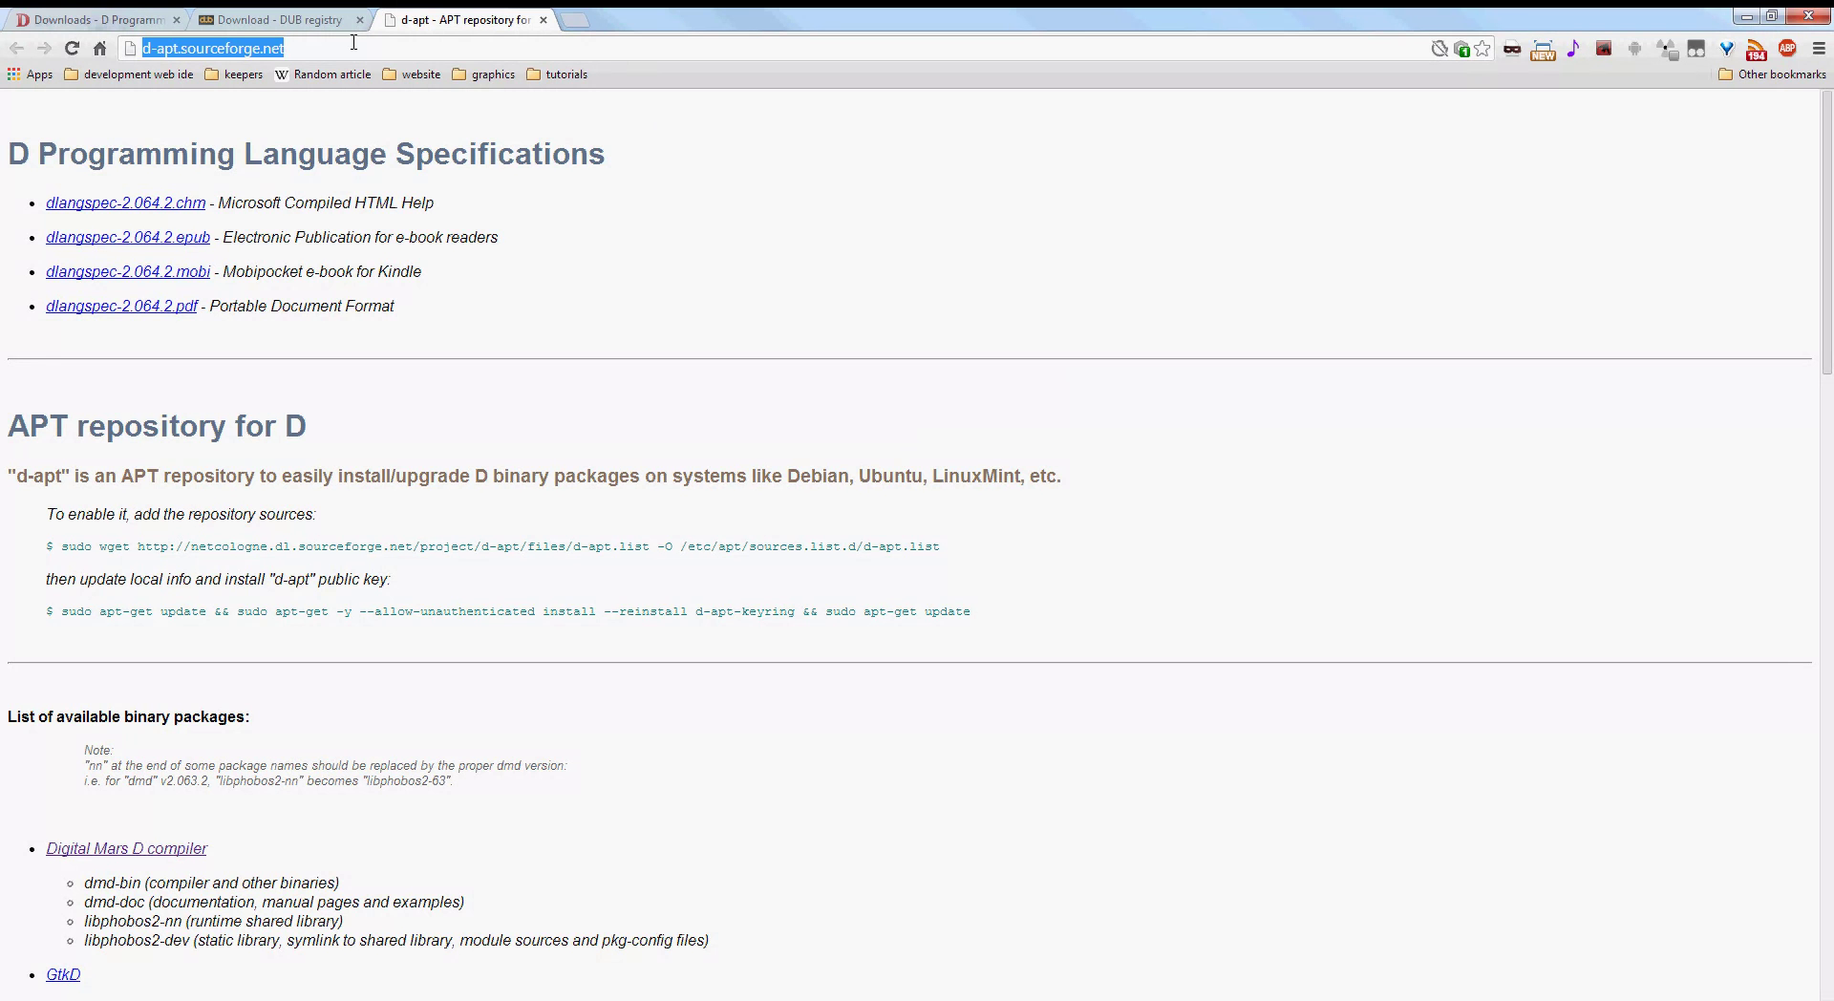
left_click(676, 237)
left_click(544, 20)
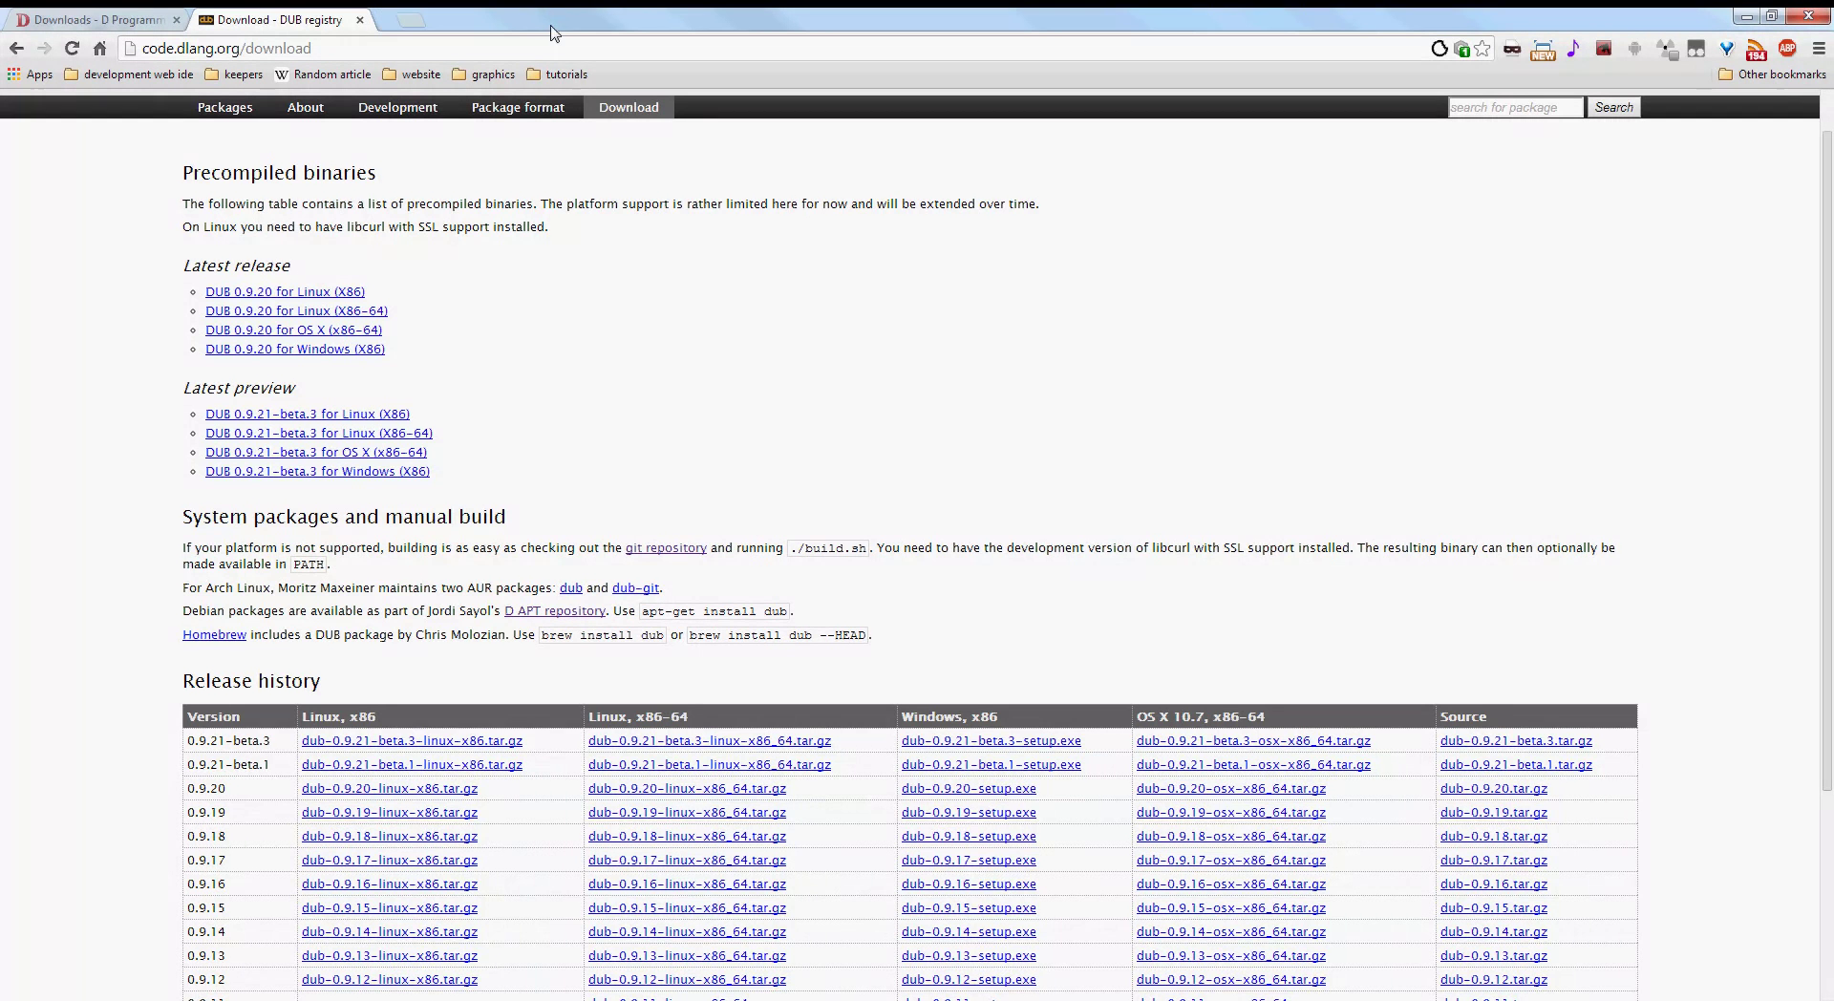